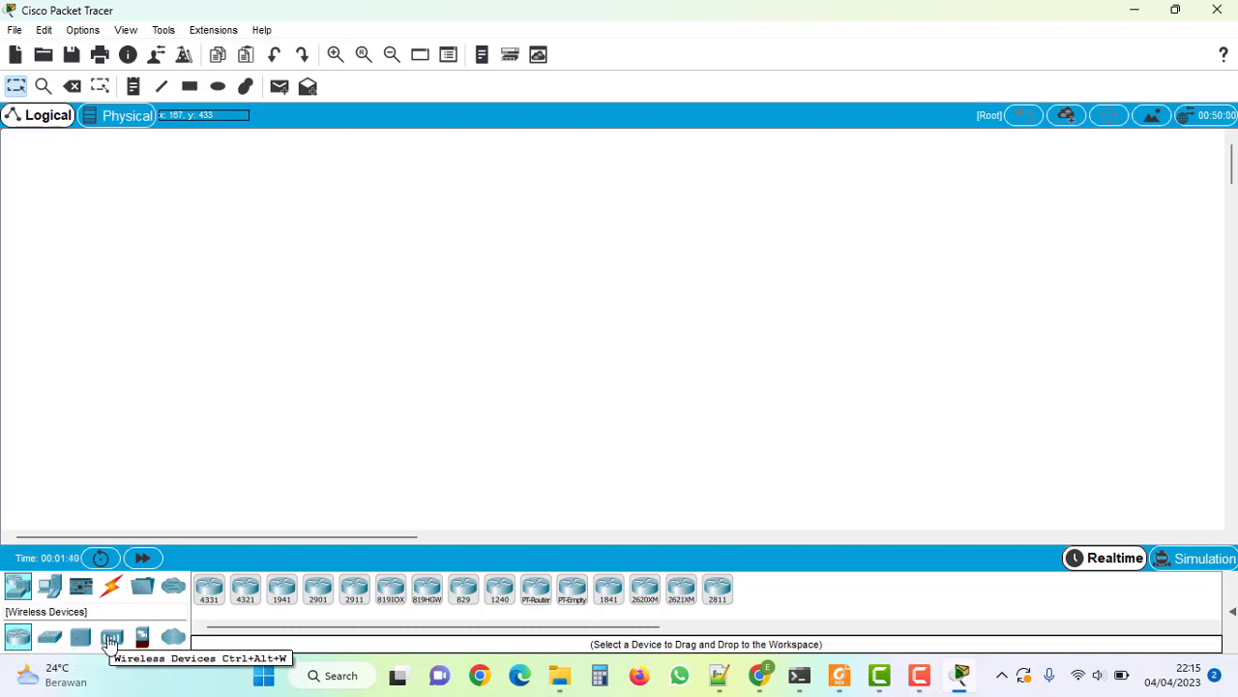
Place a 2960 switch near the middle of the empty workspace and adjust its position.
click(56, 643)
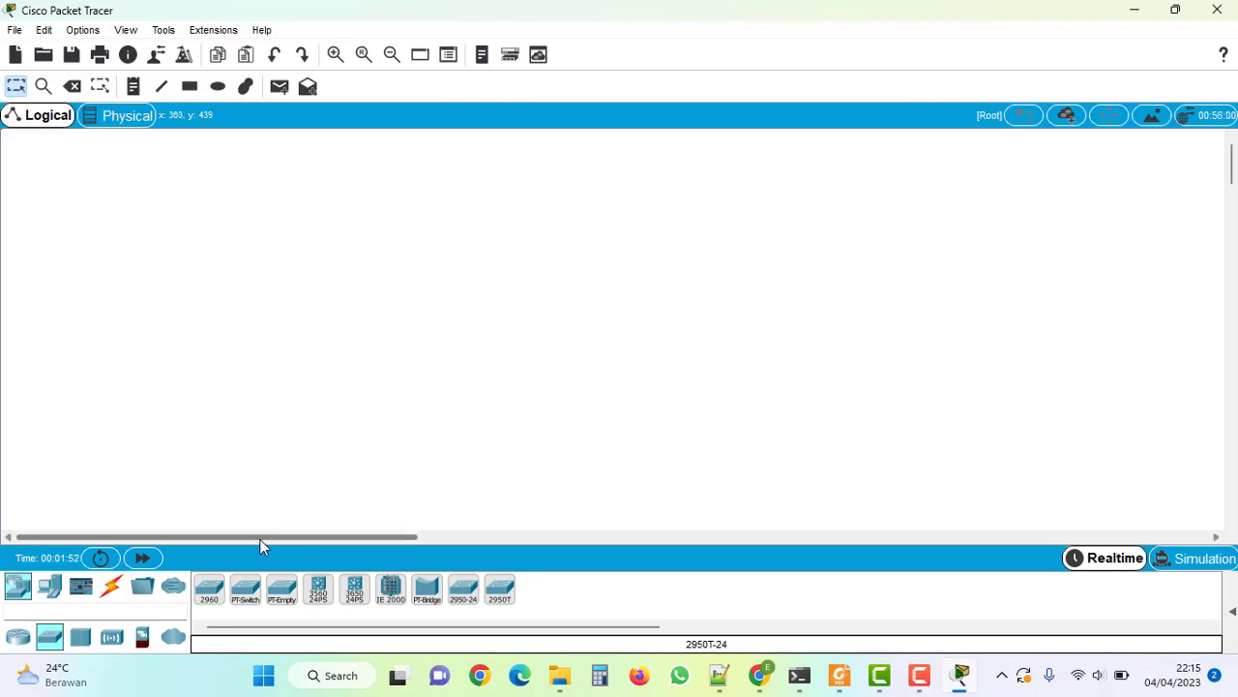
click(215, 592)
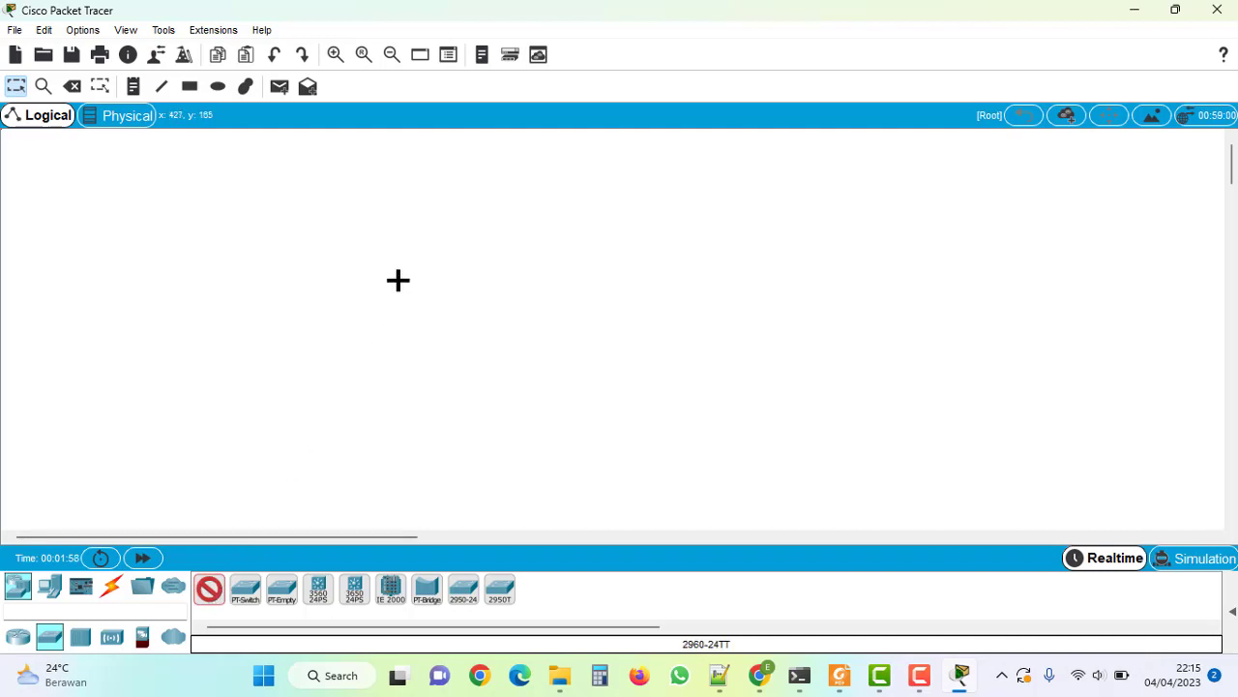
click(446, 296)
drag(455, 307, 425, 299)
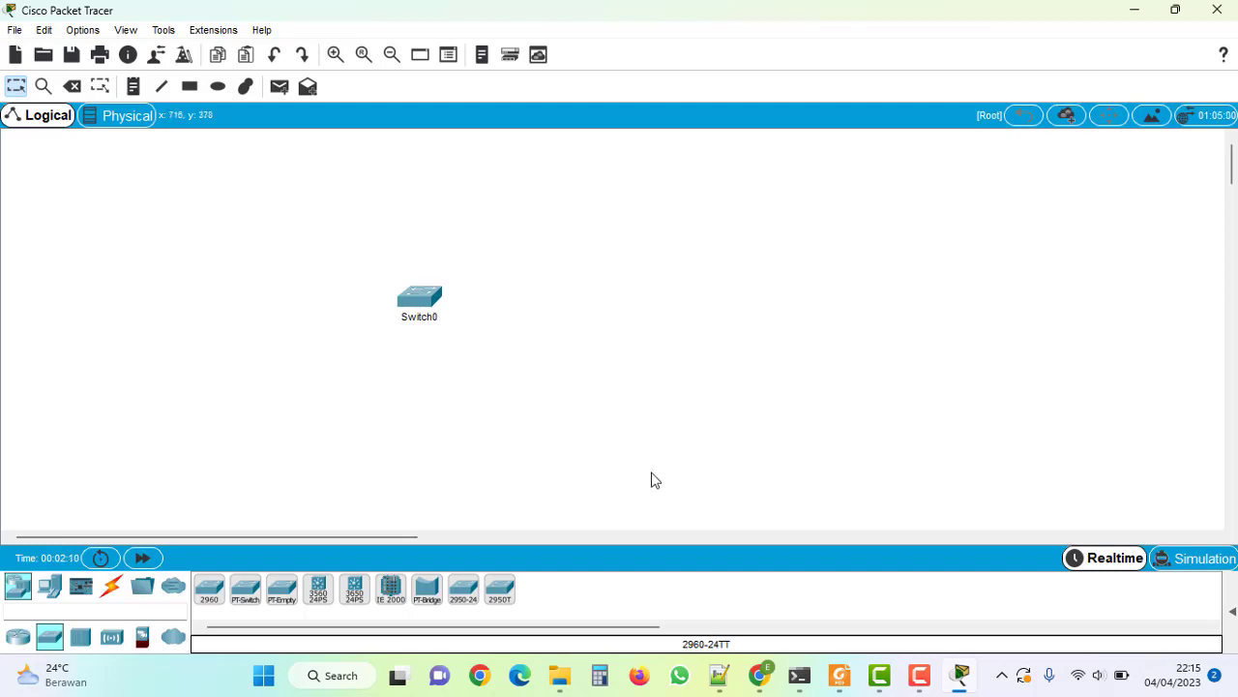
Check the topology diagram in the Foxit Reader PDF, then place four laptops in Packet Tracer, two on each side of the switch.
click(840, 676)
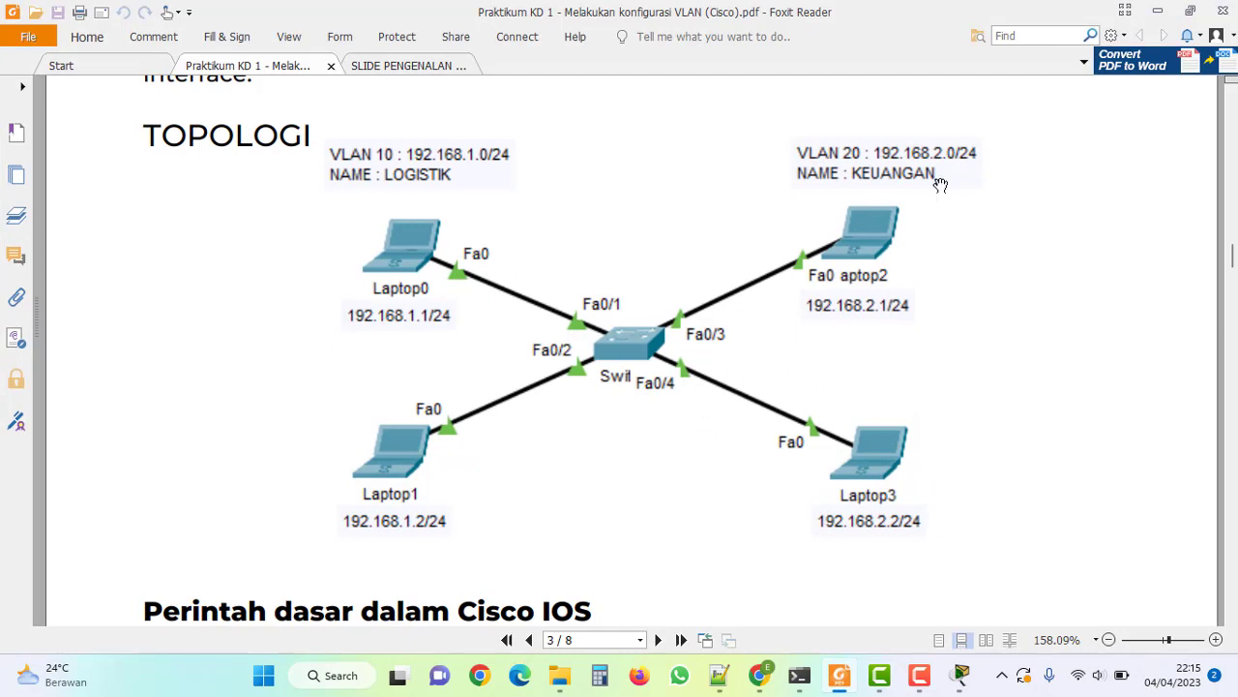
click(1157, 11)
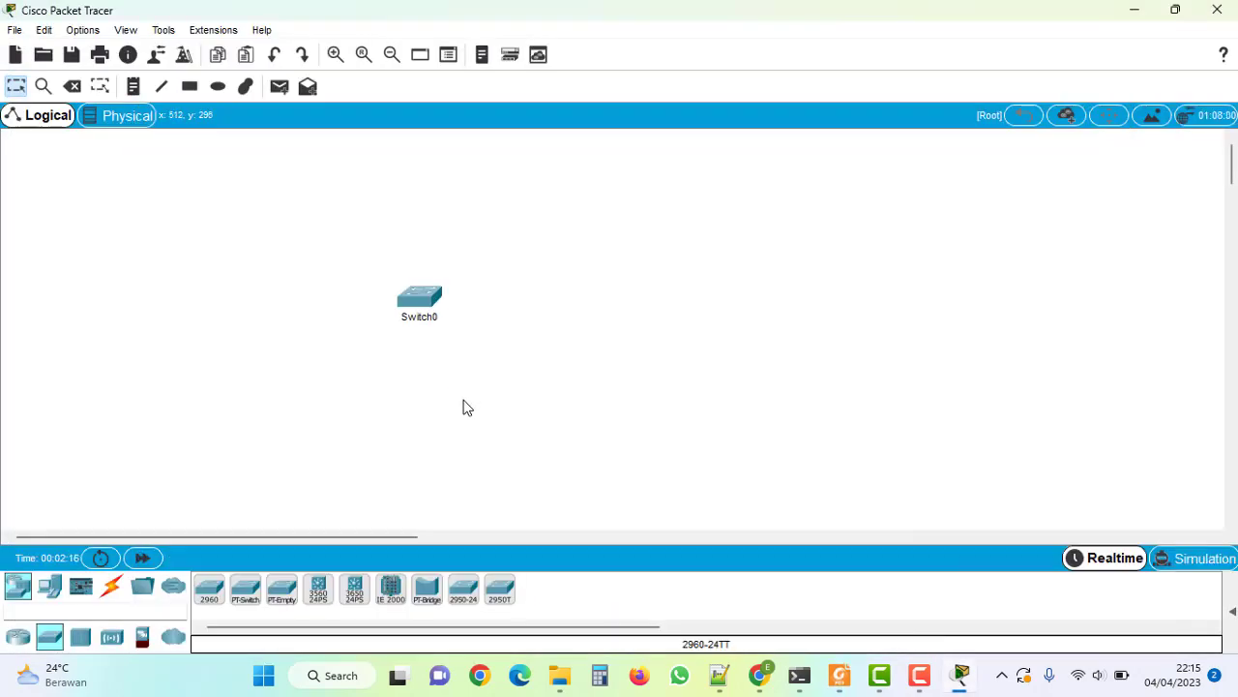
click(53, 588)
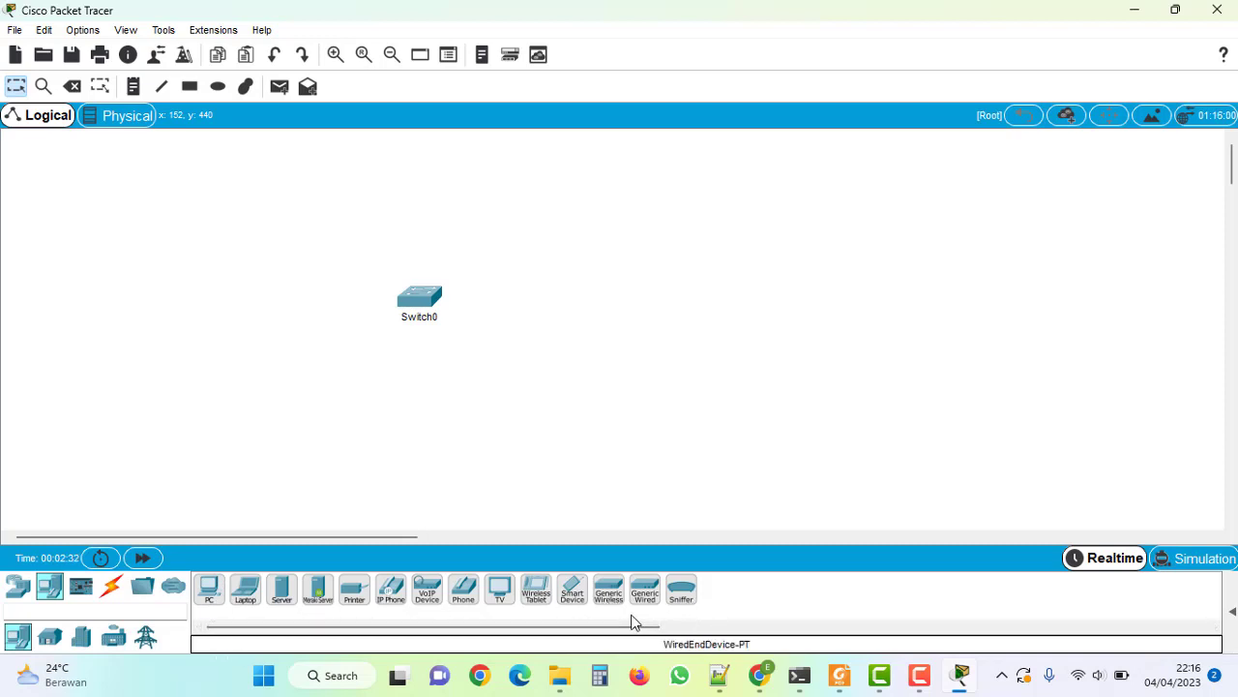
click(245, 595)
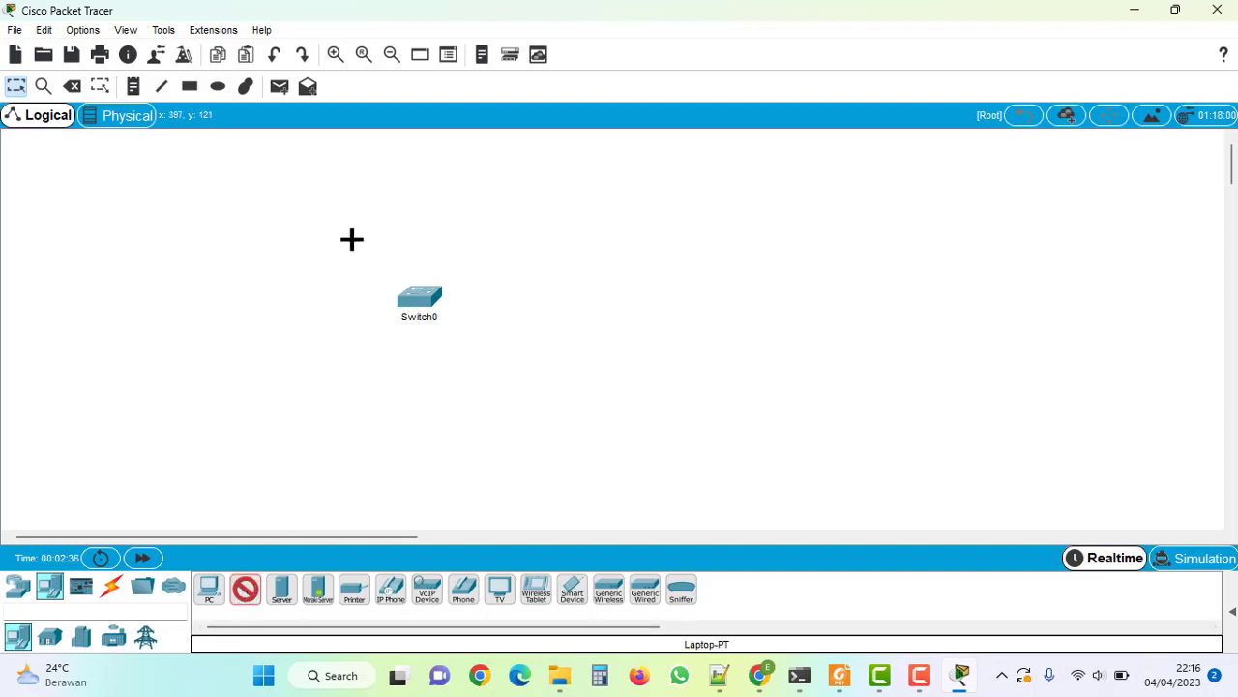
click(249, 243)
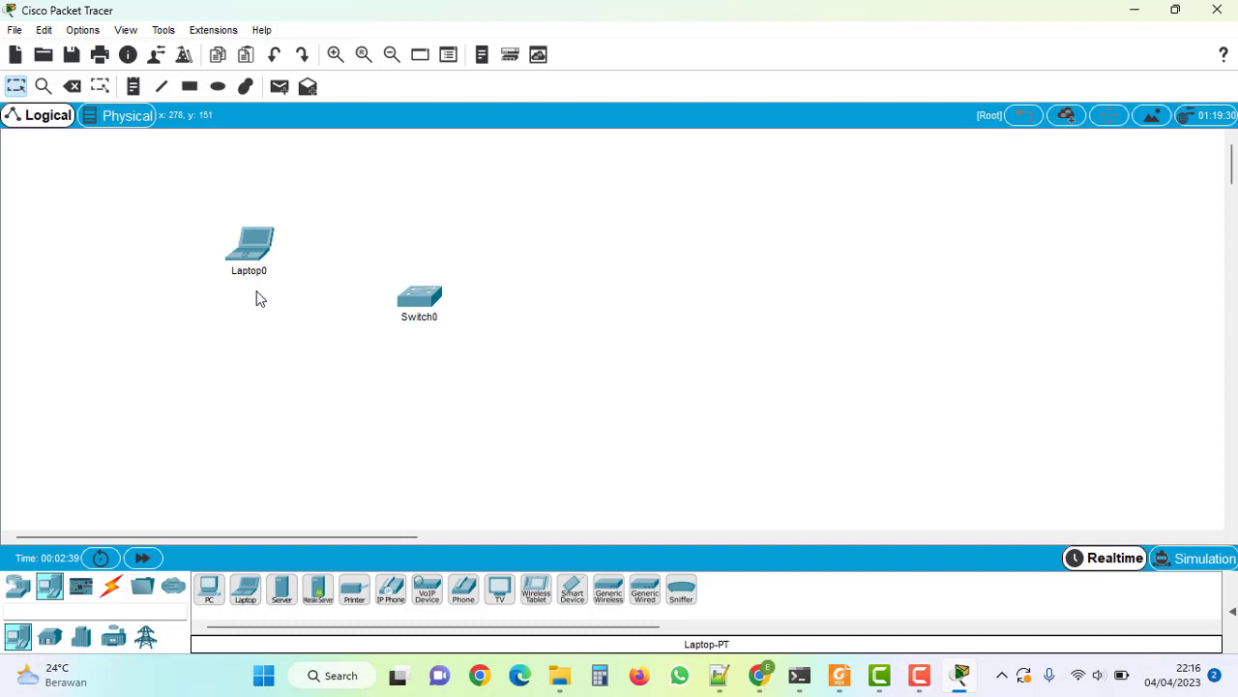
click(245, 592)
click(249, 383)
click(247, 595)
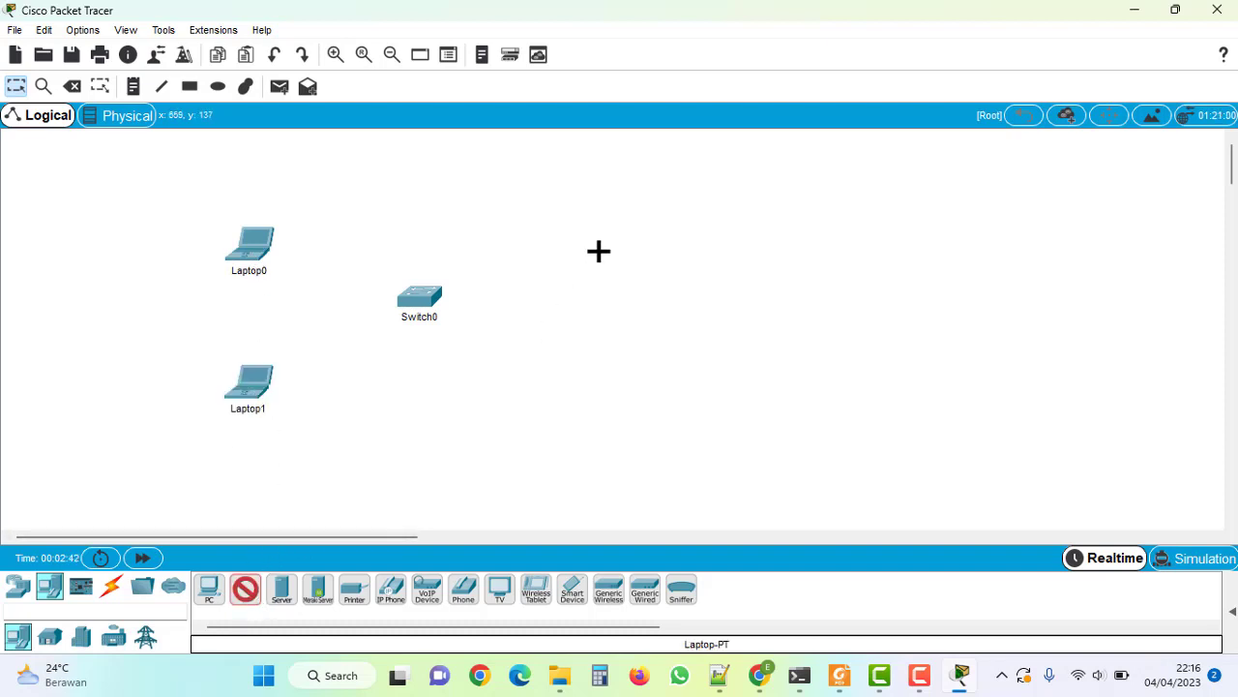
click(597, 247)
click(247, 595)
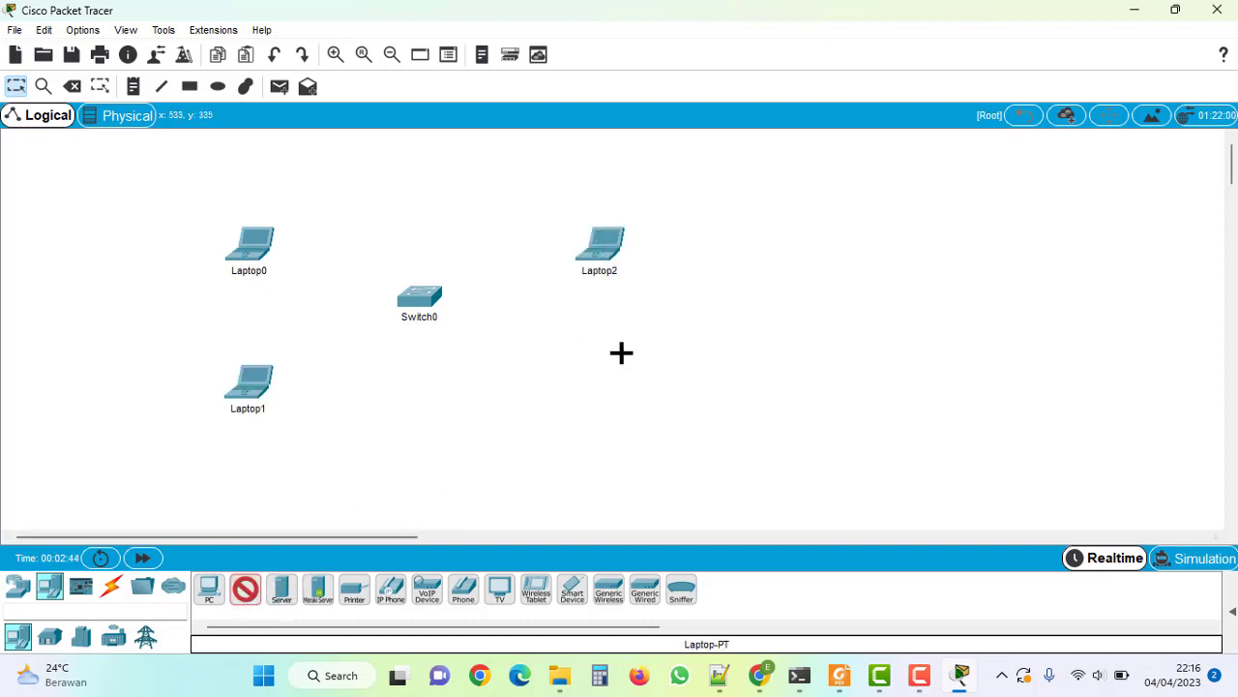
click(605, 380)
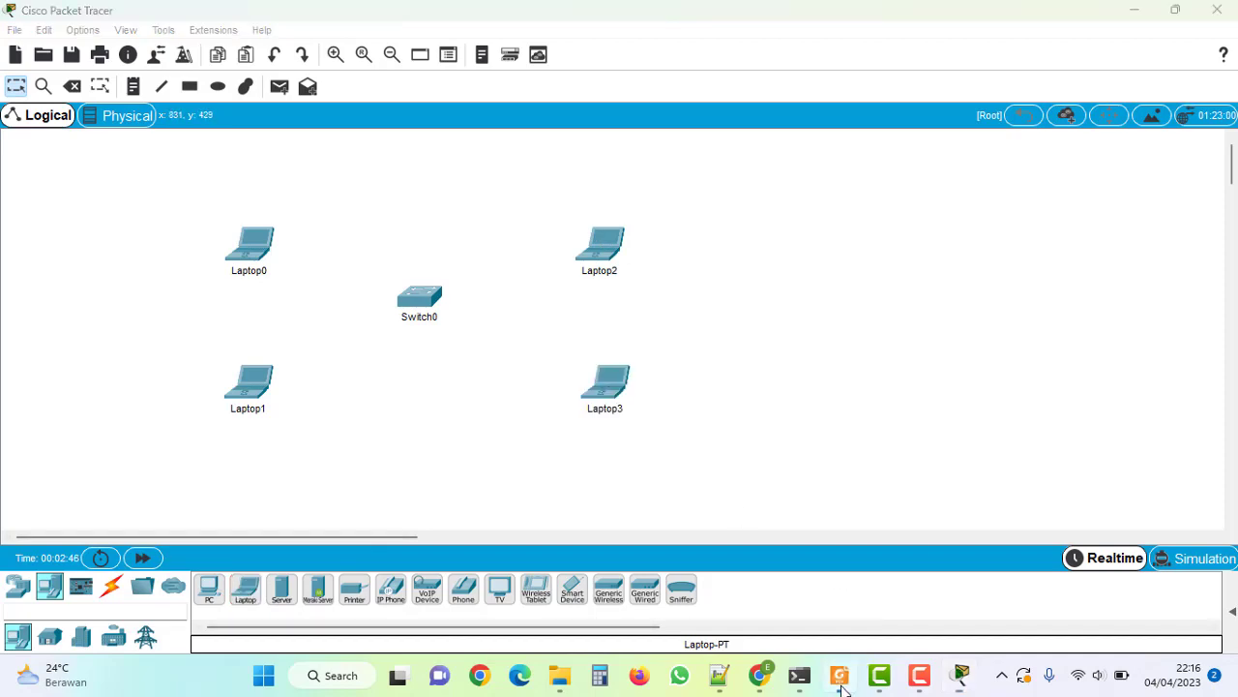
Compare the layout with the PDF topology and realign the laptops and the switch so the switch sits centrally between them.
click(839, 675)
click(1155, 11)
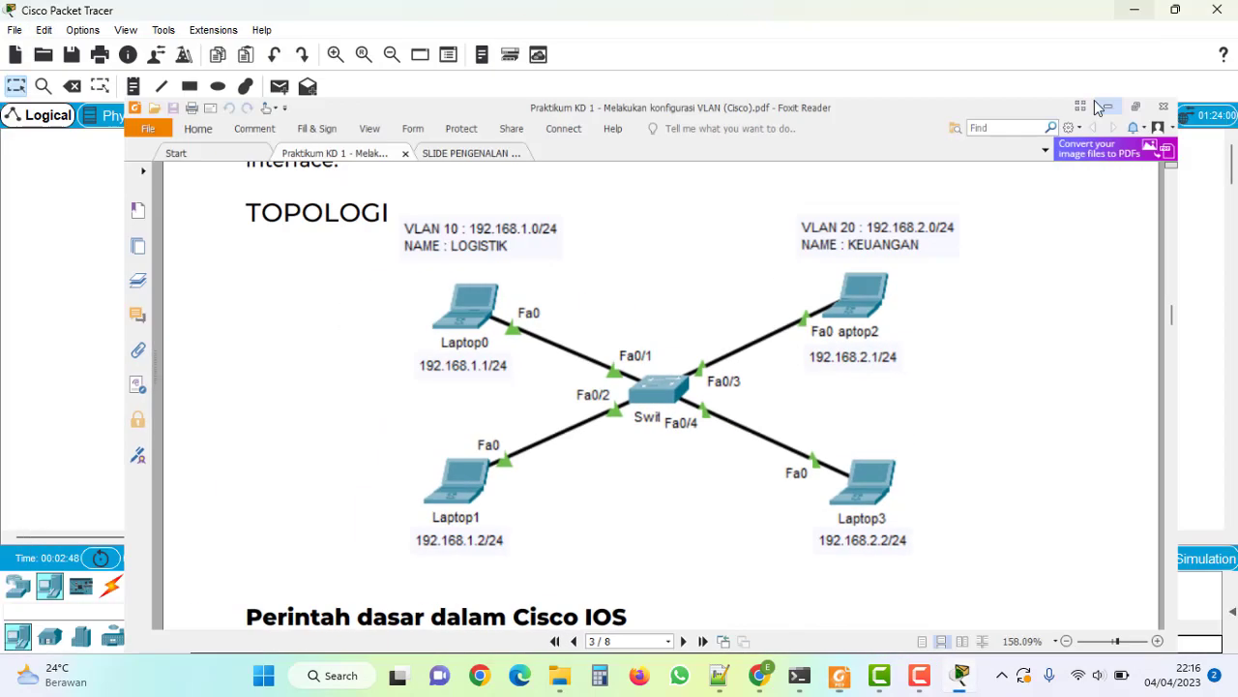
mouse_move(429, 298)
mouse_down()
mouse_move(429, 327)
mouse_move(437, 320)
mouse_up()
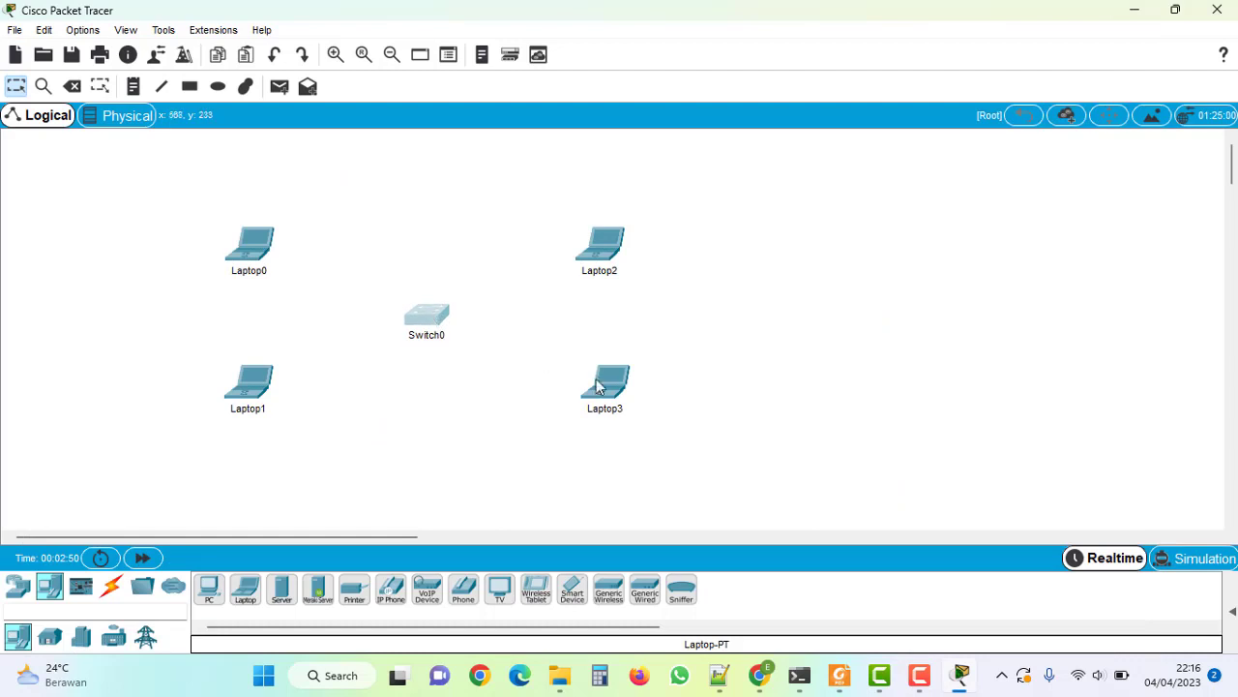
drag(608, 400, 597, 407)
drag(615, 261, 609, 258)
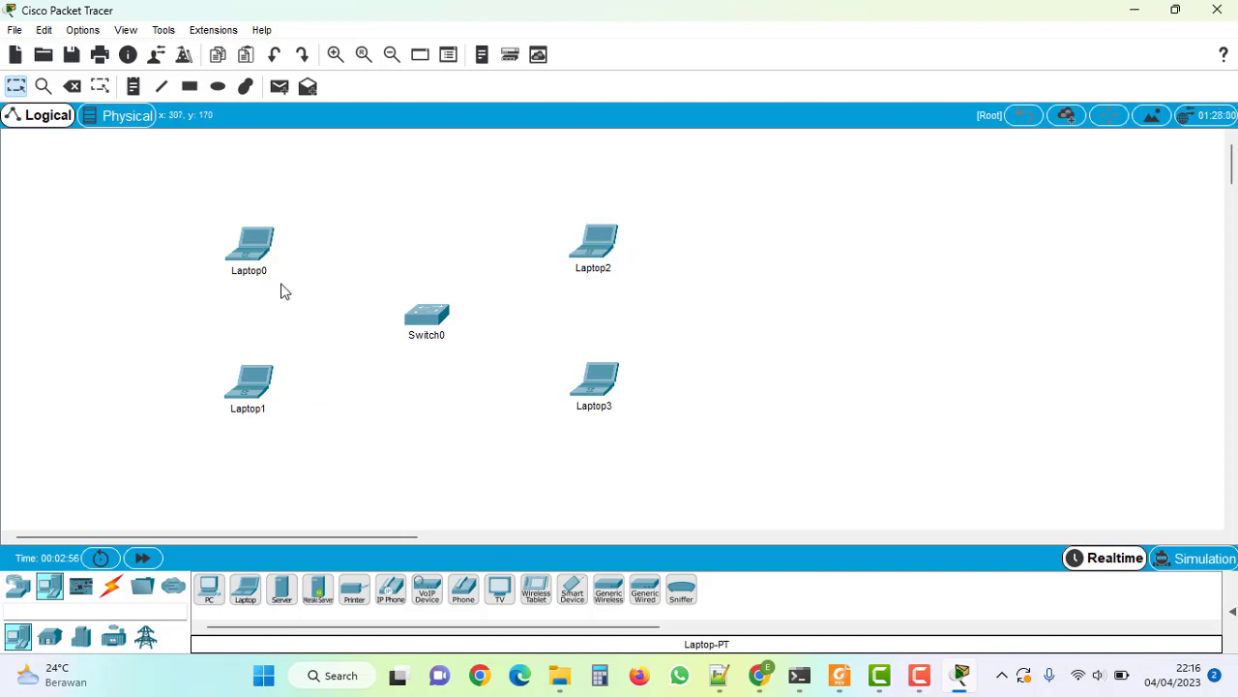
drag(436, 320, 416, 329)
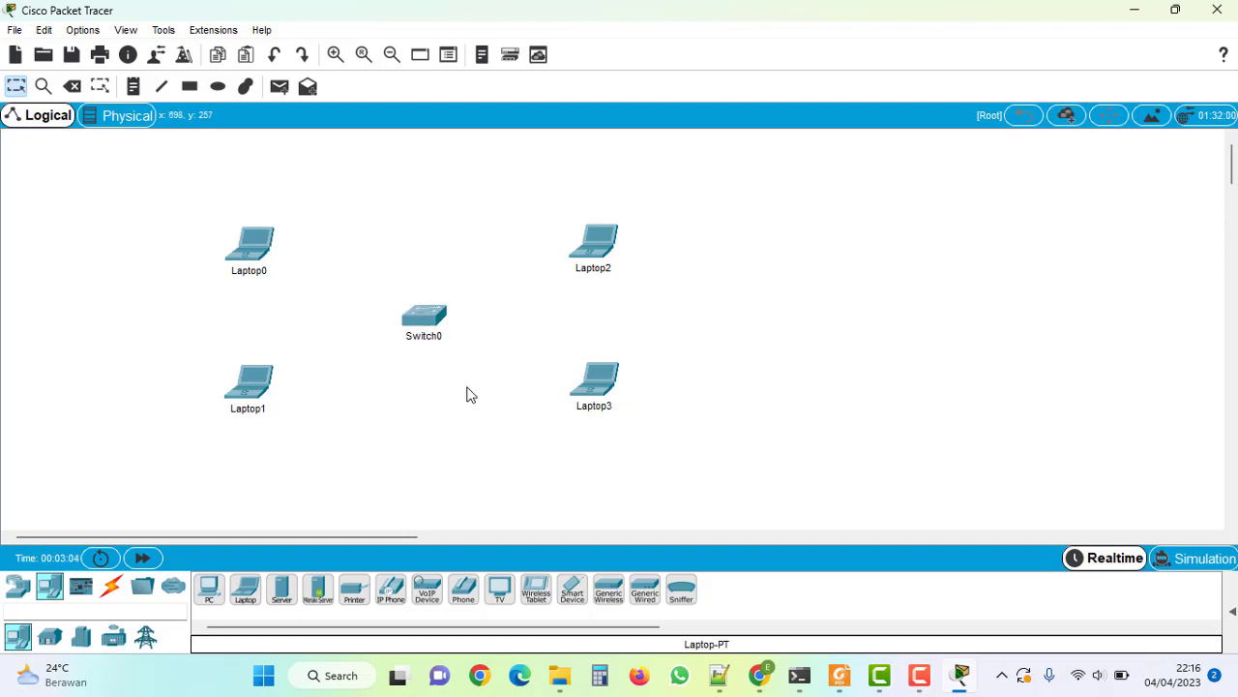
drag(259, 397, 264, 389)
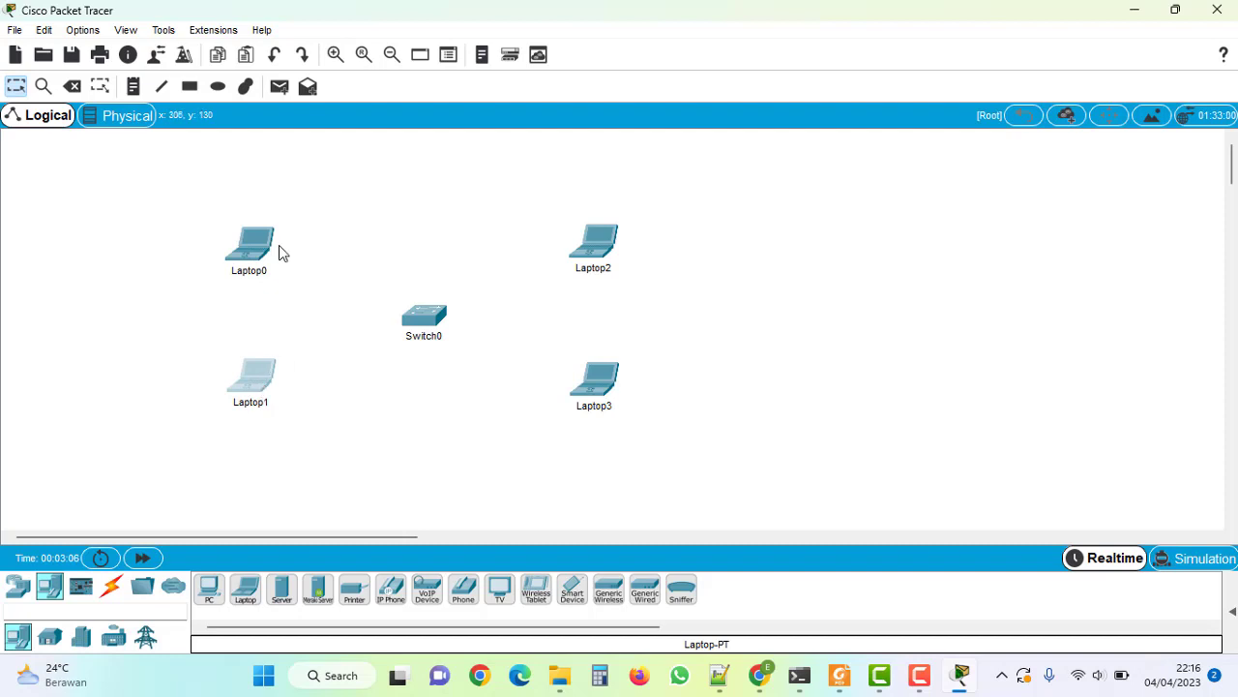
drag(268, 261, 275, 260)
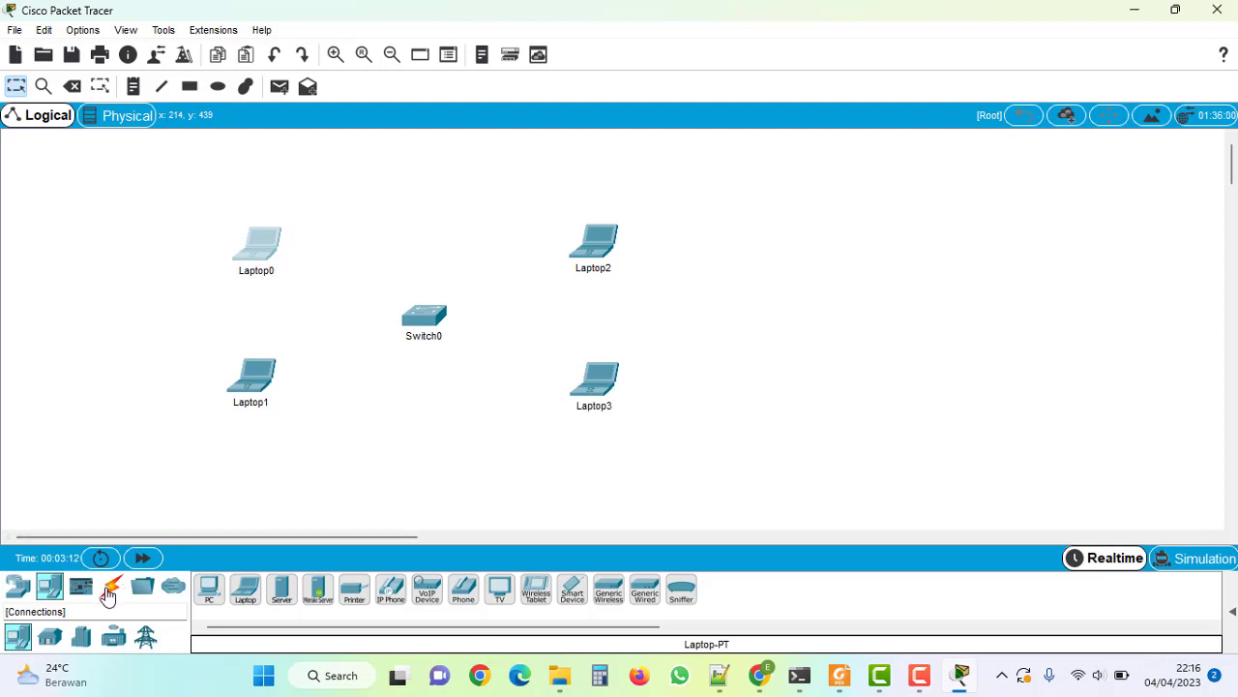
Connect Laptop0's FastEthernet0 to the switch's FastEthernet0/1 with a copper straight-through cable.
click(111, 590)
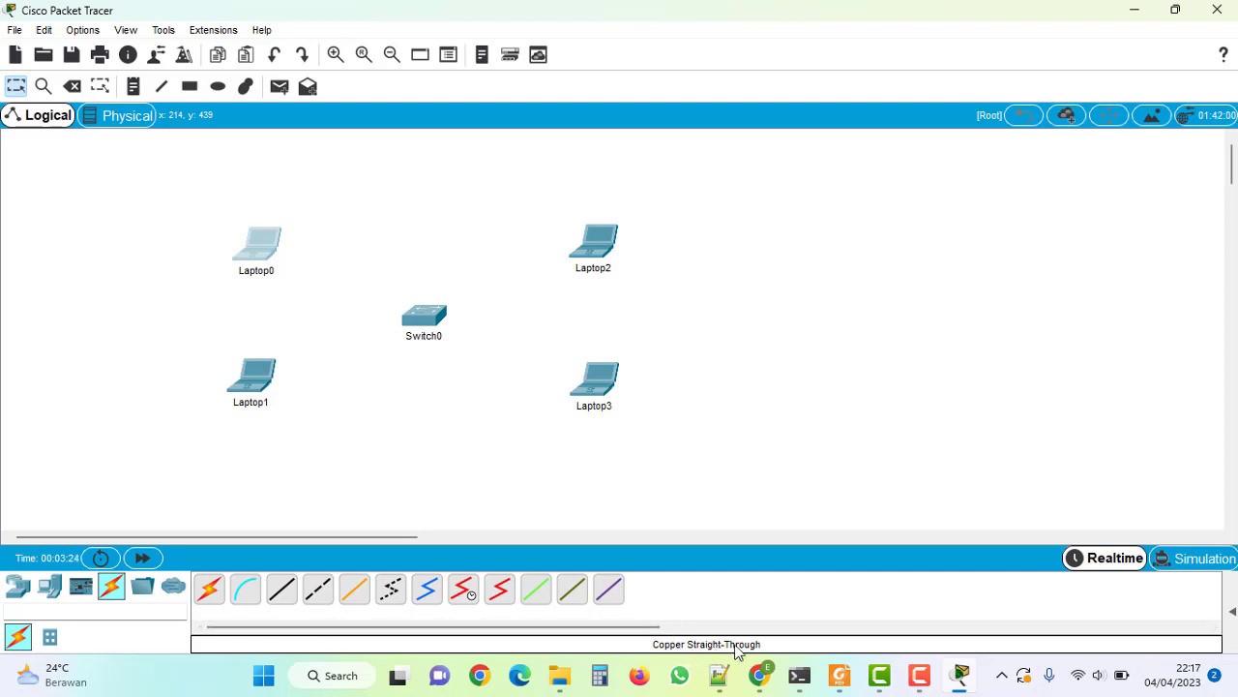
click(281, 592)
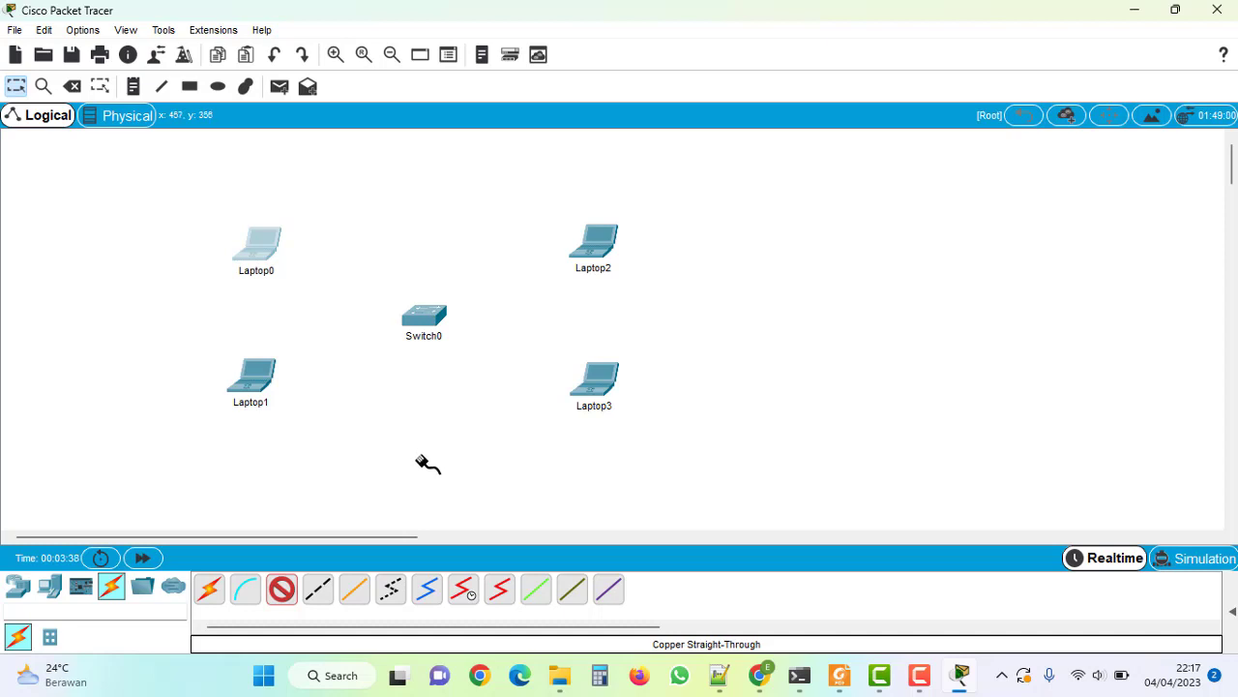
click(323, 601)
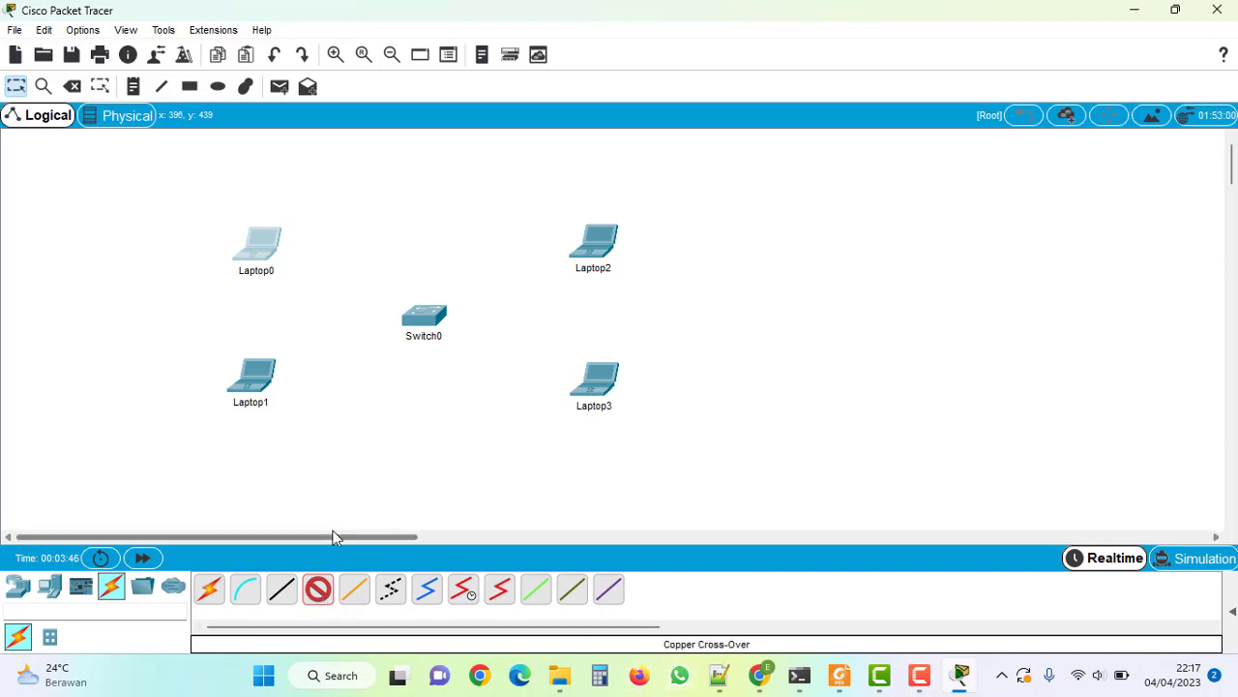
click(284, 594)
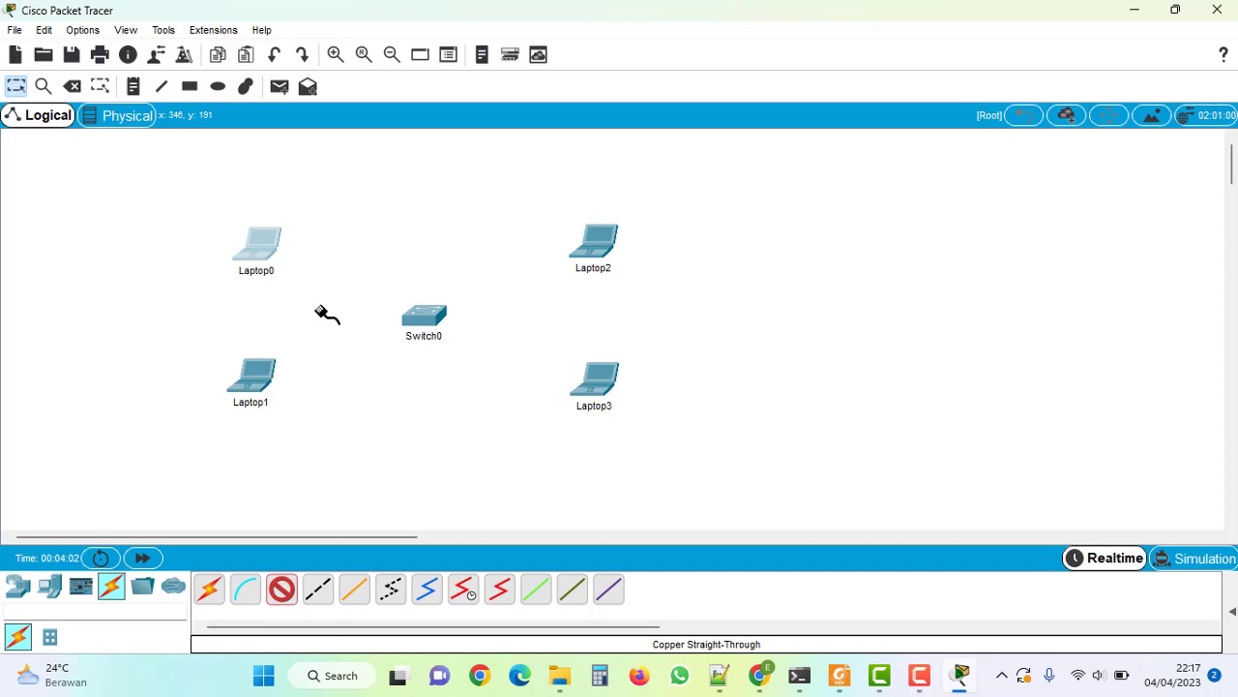
click(262, 248)
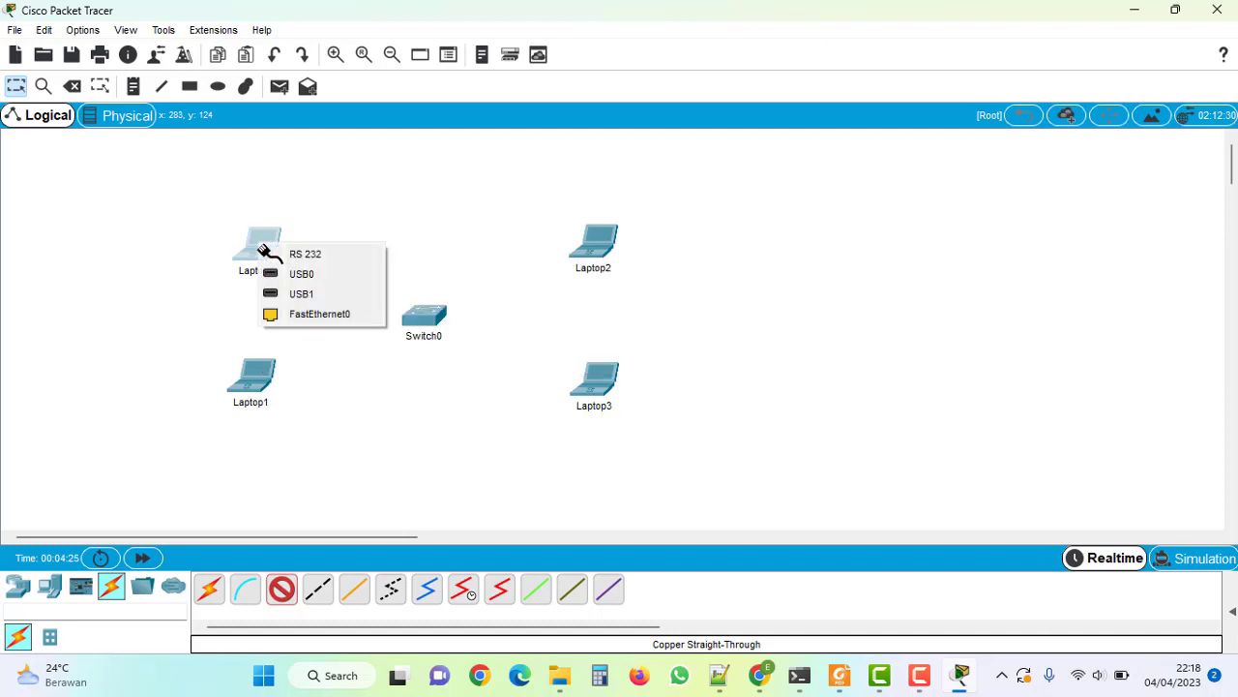
click(320, 315)
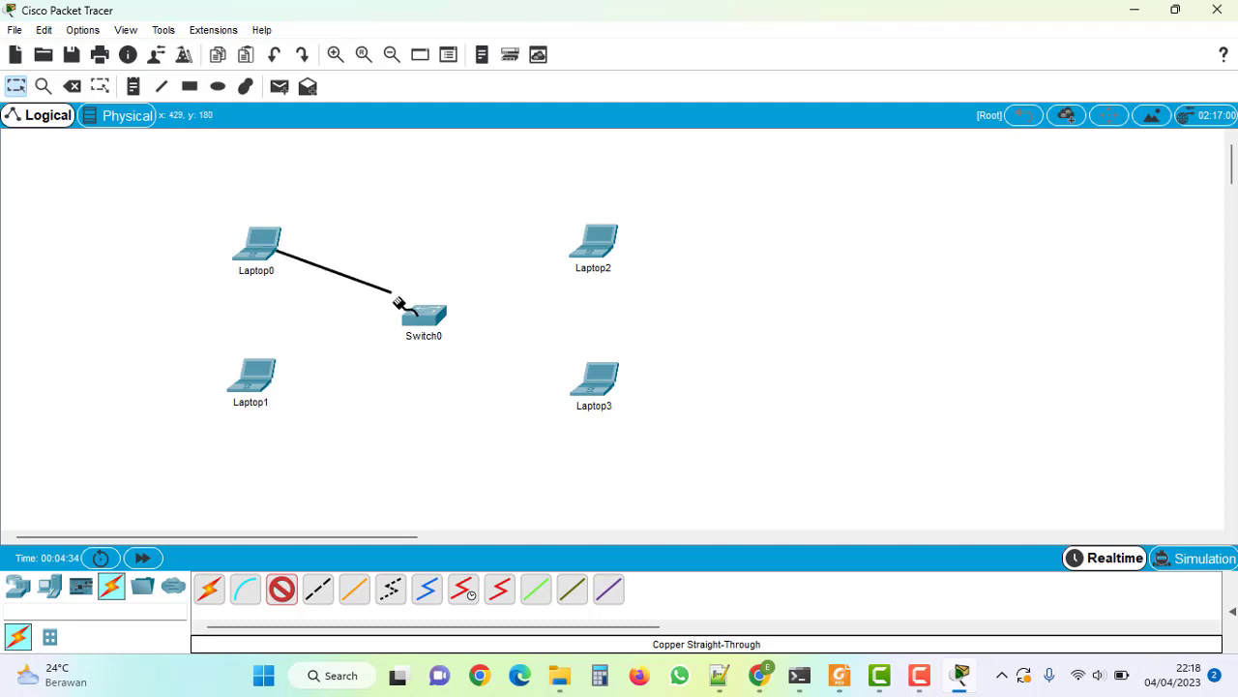
click(422, 318)
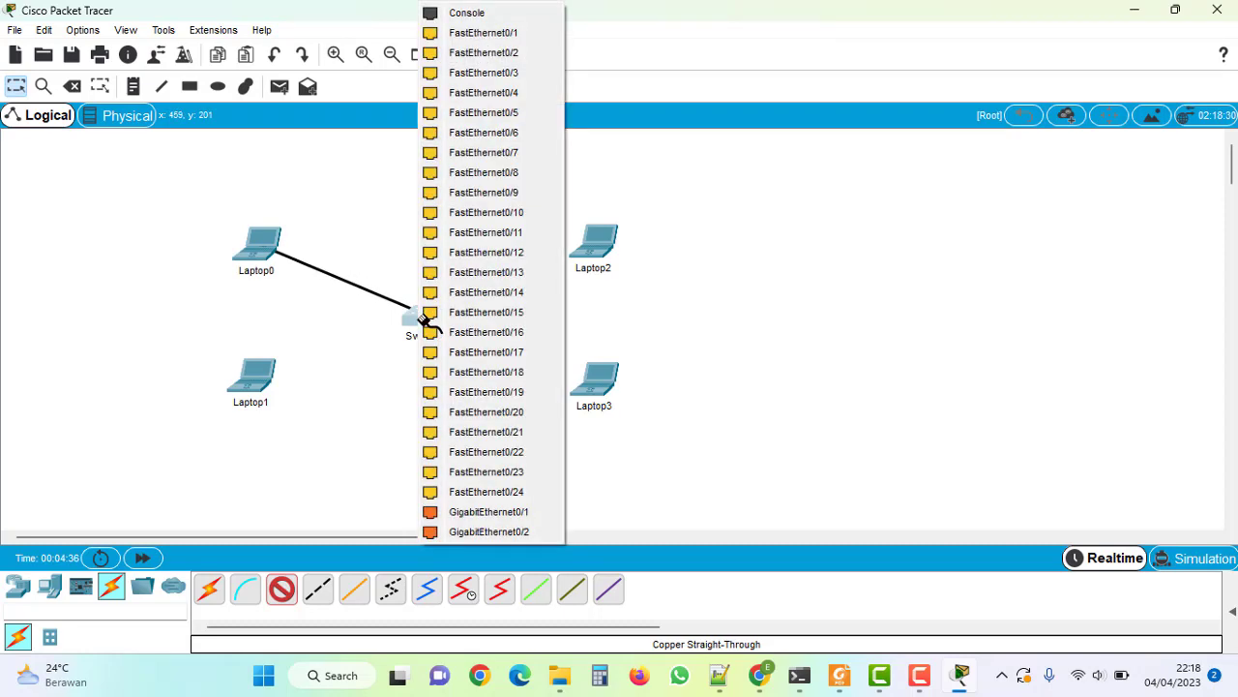
click(487, 35)
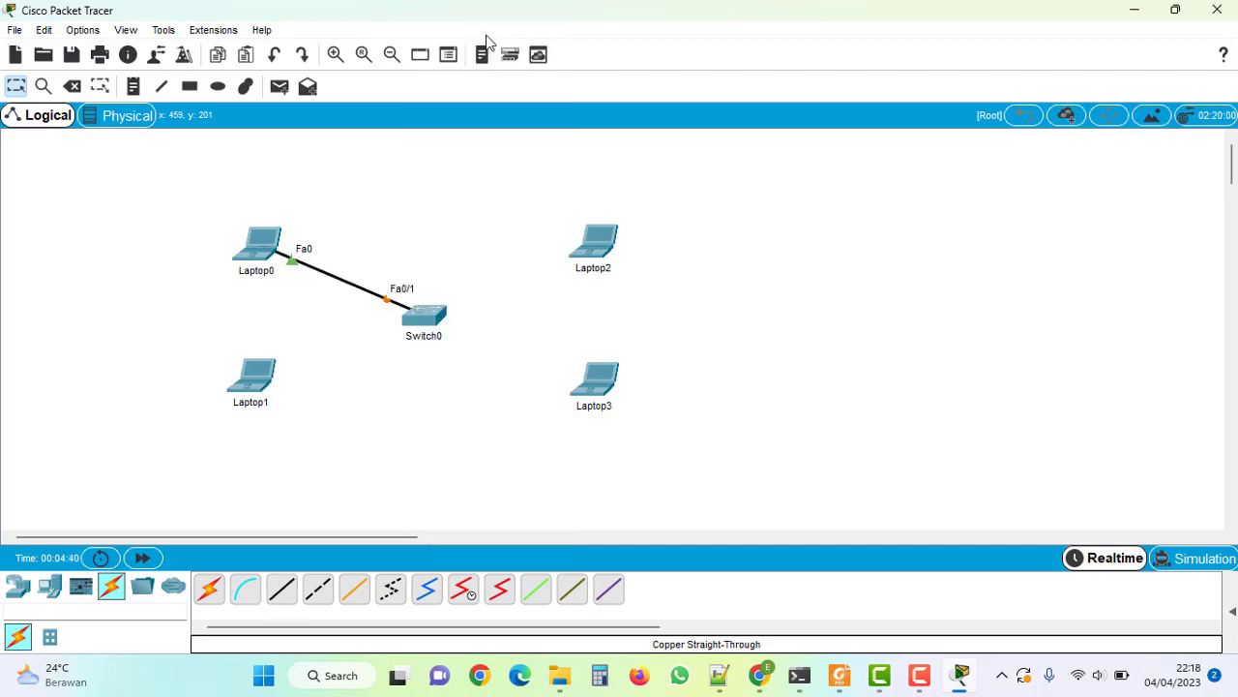
Check the port assignments in the PDF topology and cable Laptop1's FastEthernet0 to the switch's FastEthernet0/2 with copper straight-through.
click(842, 680)
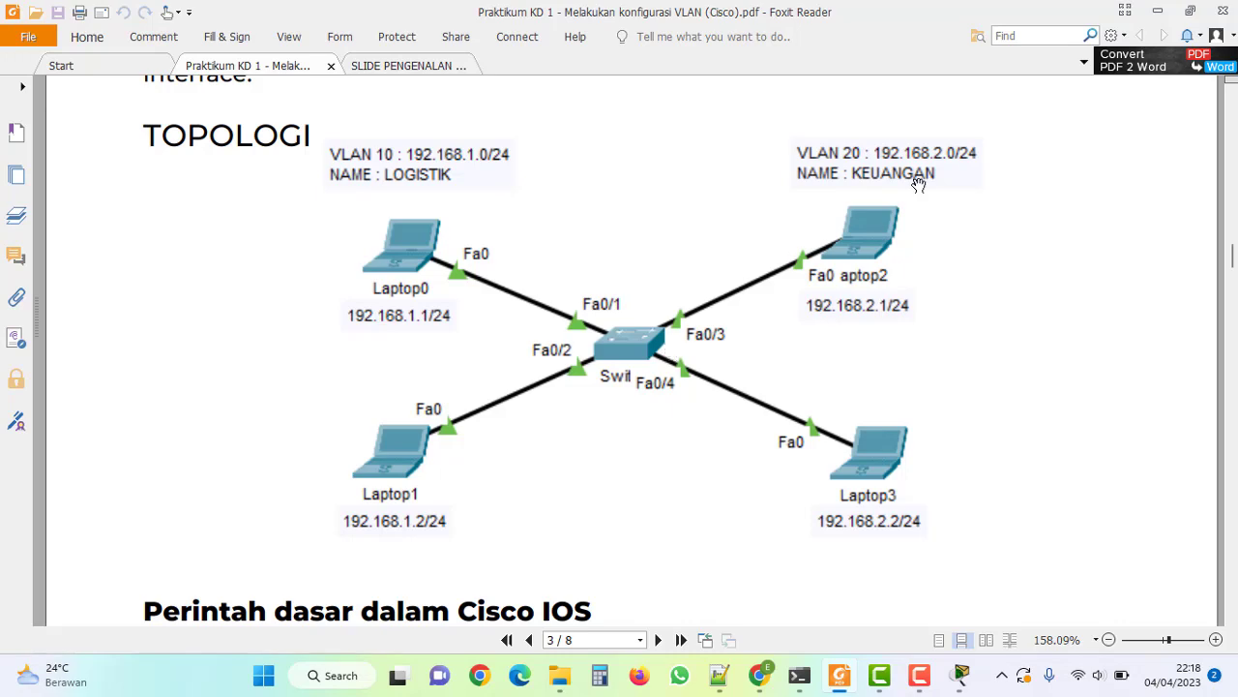
click(1157, 12)
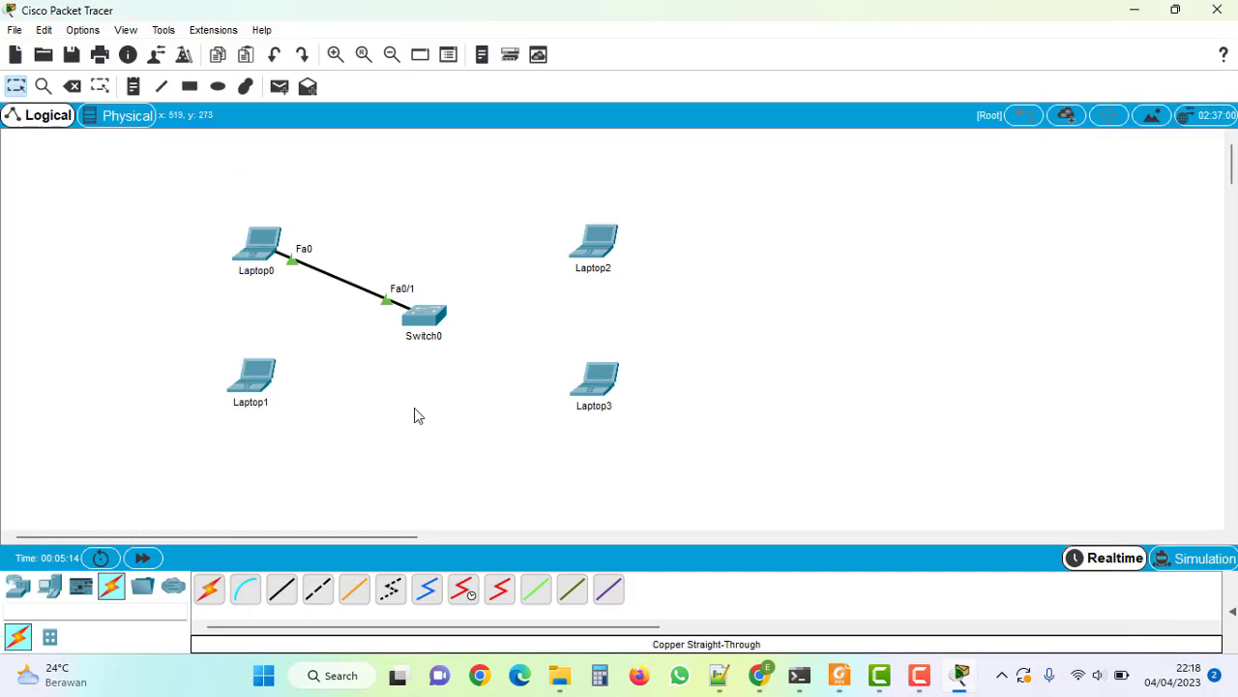
click(257, 380)
click(324, 445)
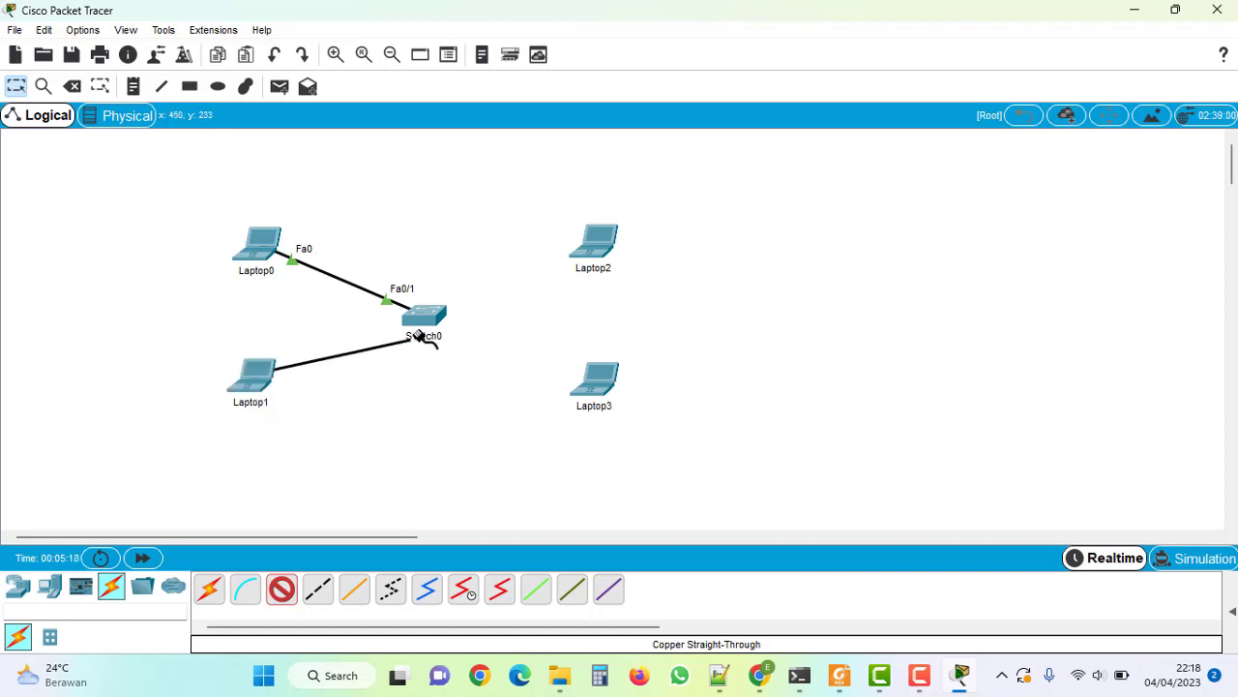
click(431, 326)
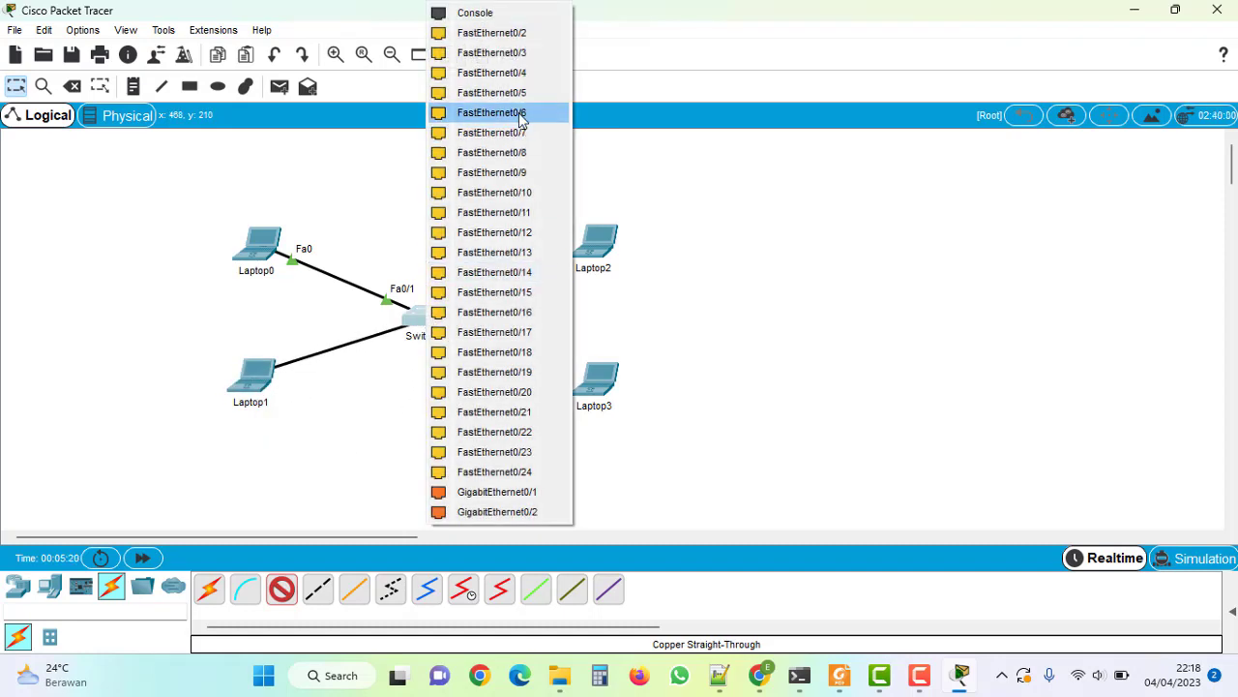
click(511, 33)
Cable Laptop2's FastEthernet0 to the switch's FastEthernet0/3 with copper straight-through.
click(602, 249)
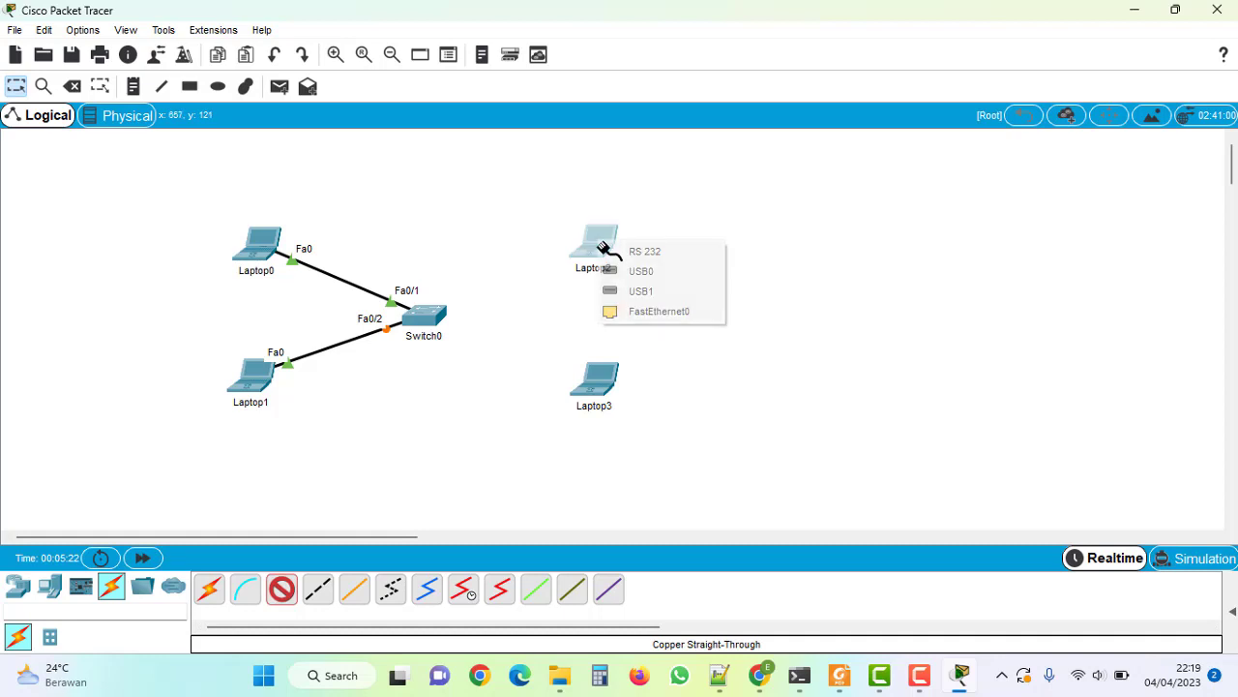
click(625, 309)
click(426, 325)
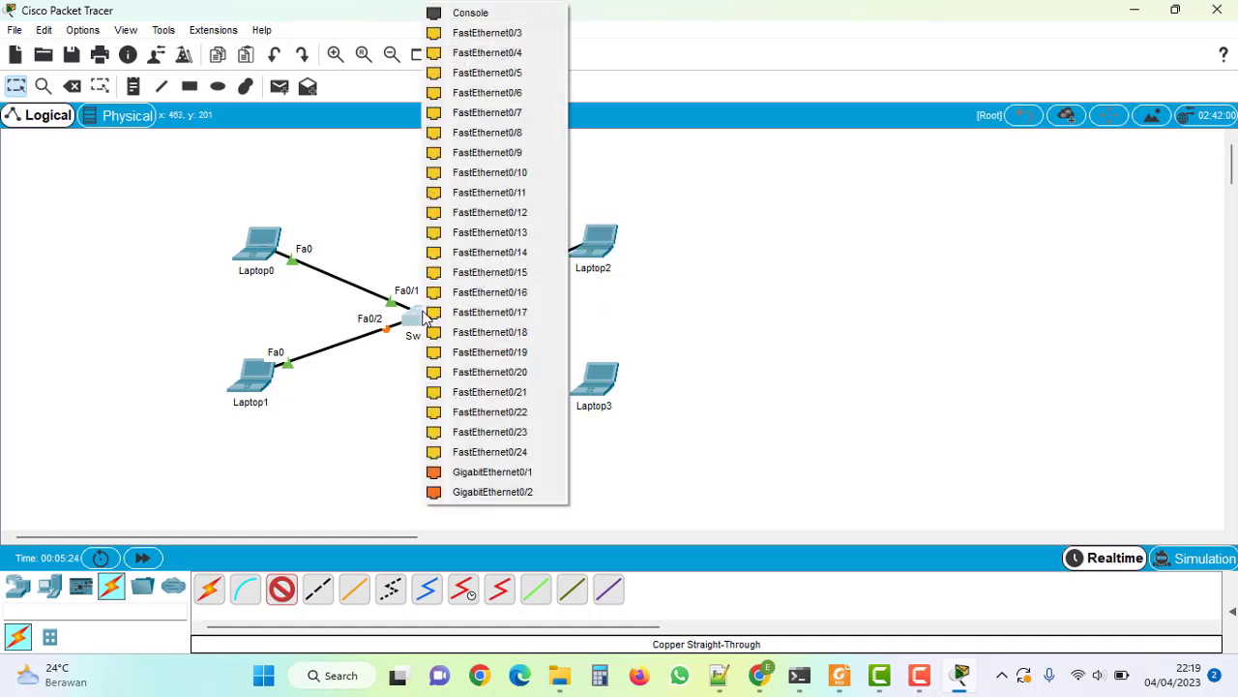
click(517, 35)
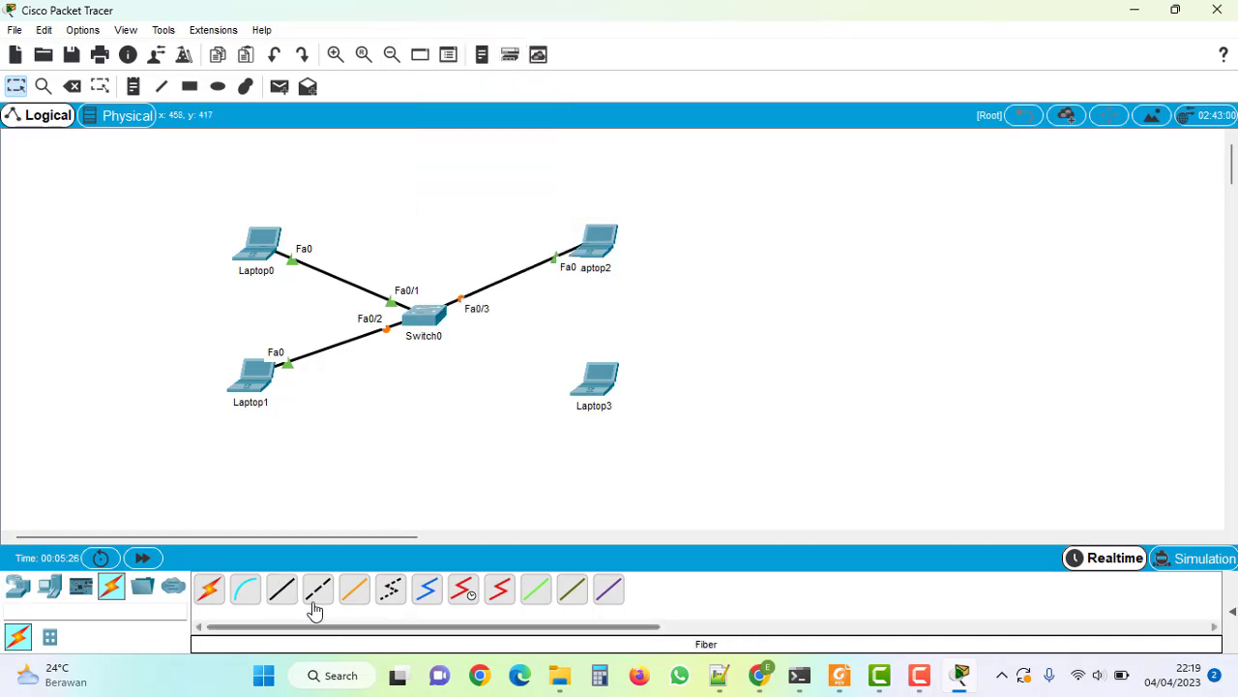
Cable Laptop3's FastEthernet0 to the switch's FastEthernet0/4 with copper straight-through and move Laptop3 slightly upward.
click(282, 590)
click(594, 387)
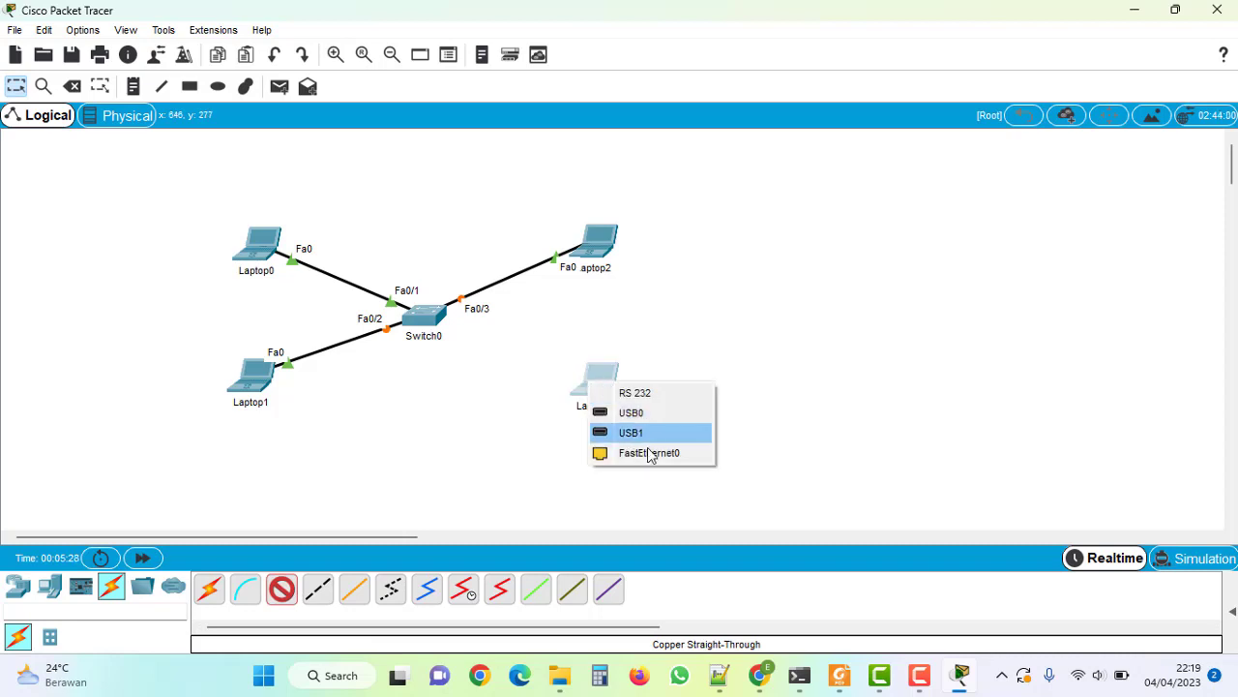
click(647, 451)
click(422, 312)
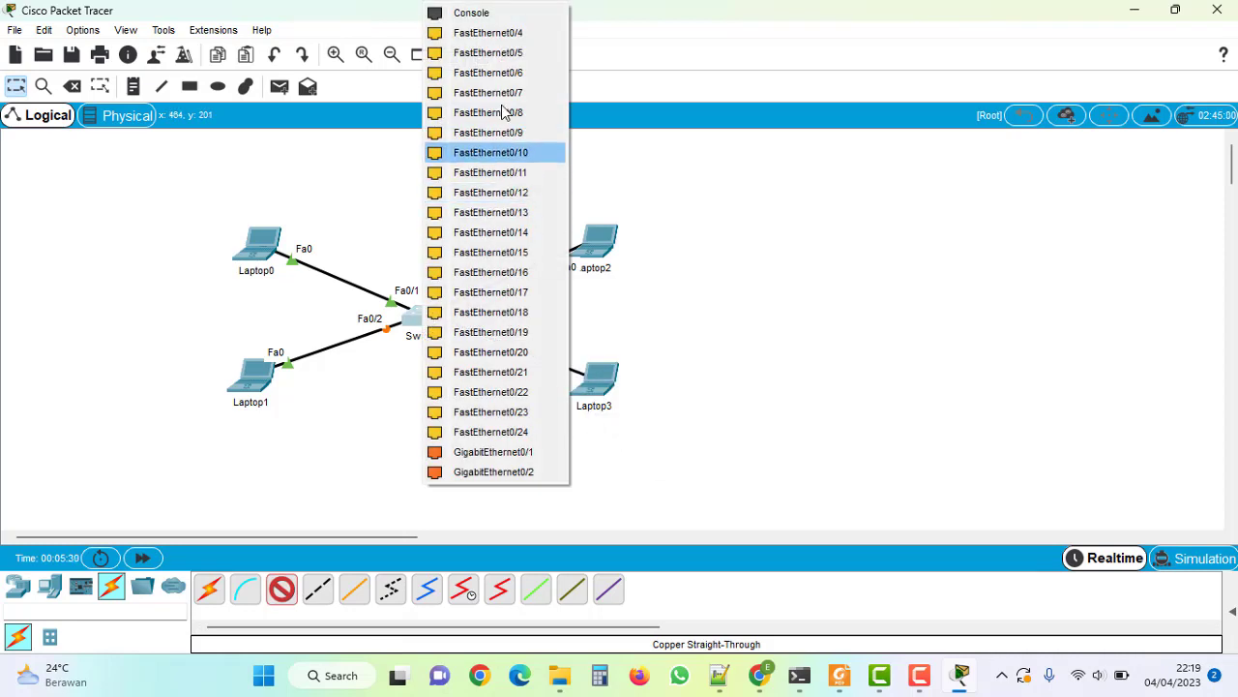
click(511, 34)
drag(600, 389, 606, 371)
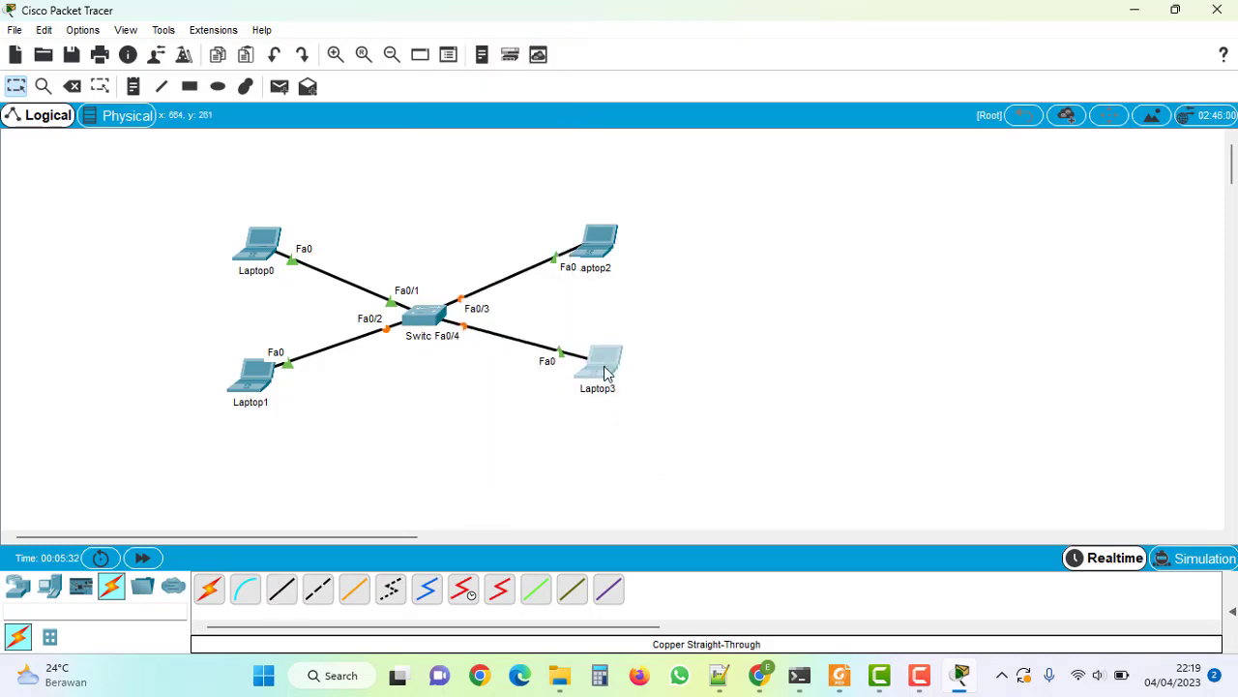
Spread the four laptops further apart vertically around the switch and compare the layout with the PDF topology.
drag(266, 393, 268, 400)
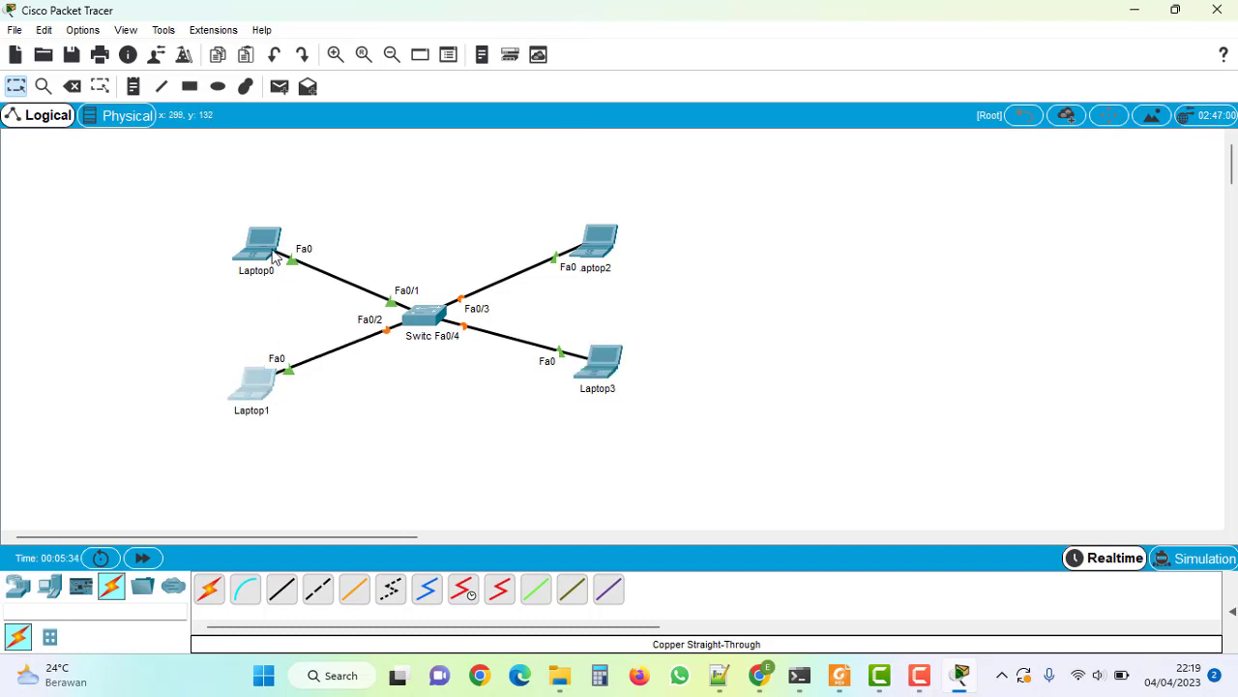
drag(275, 256, 274, 249)
drag(619, 378, 616, 389)
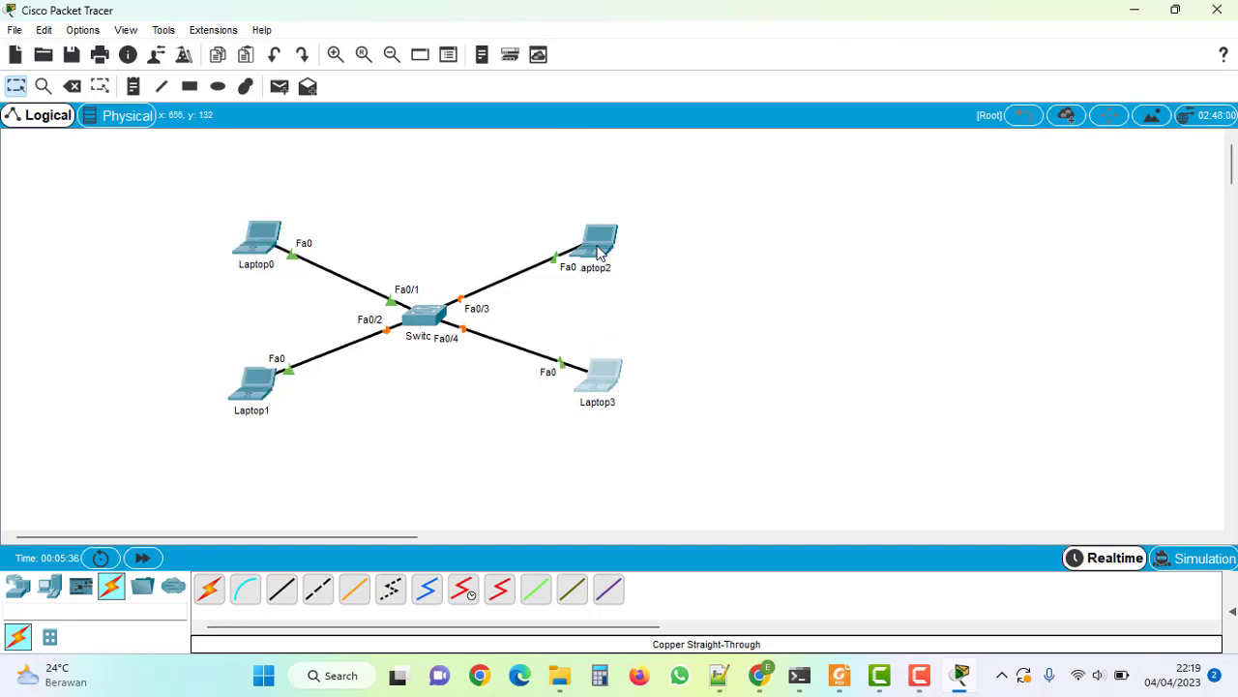
drag(600, 242, 599, 232)
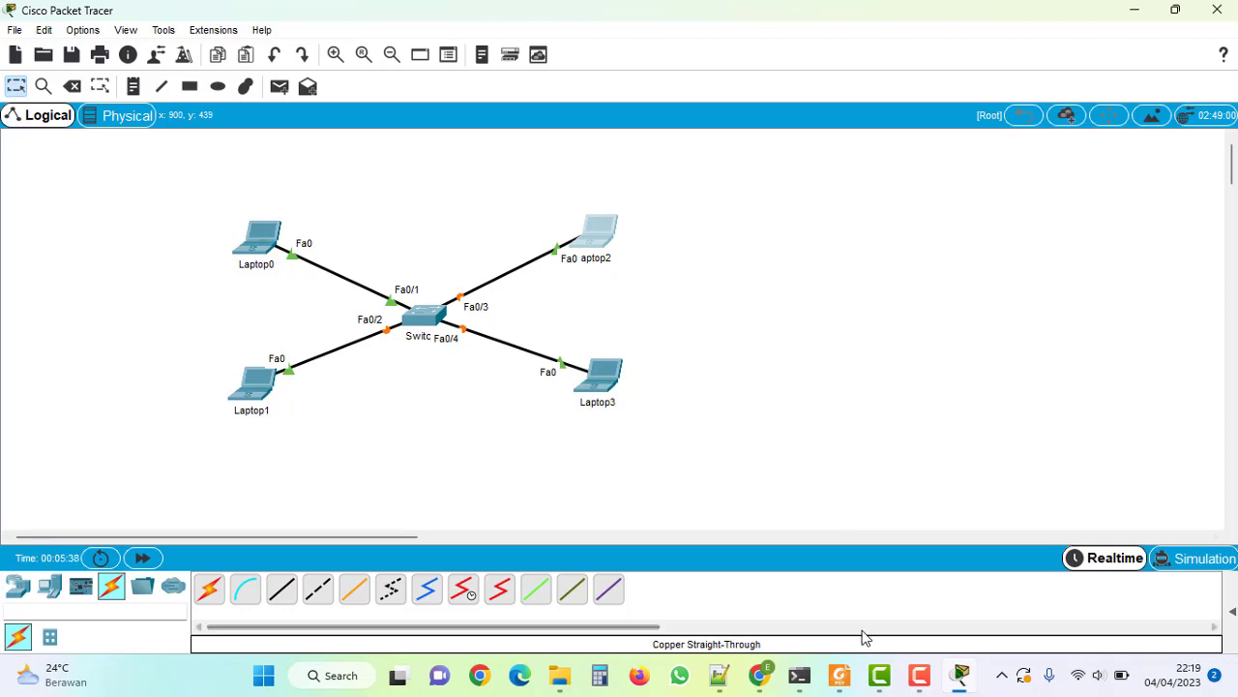
click(851, 674)
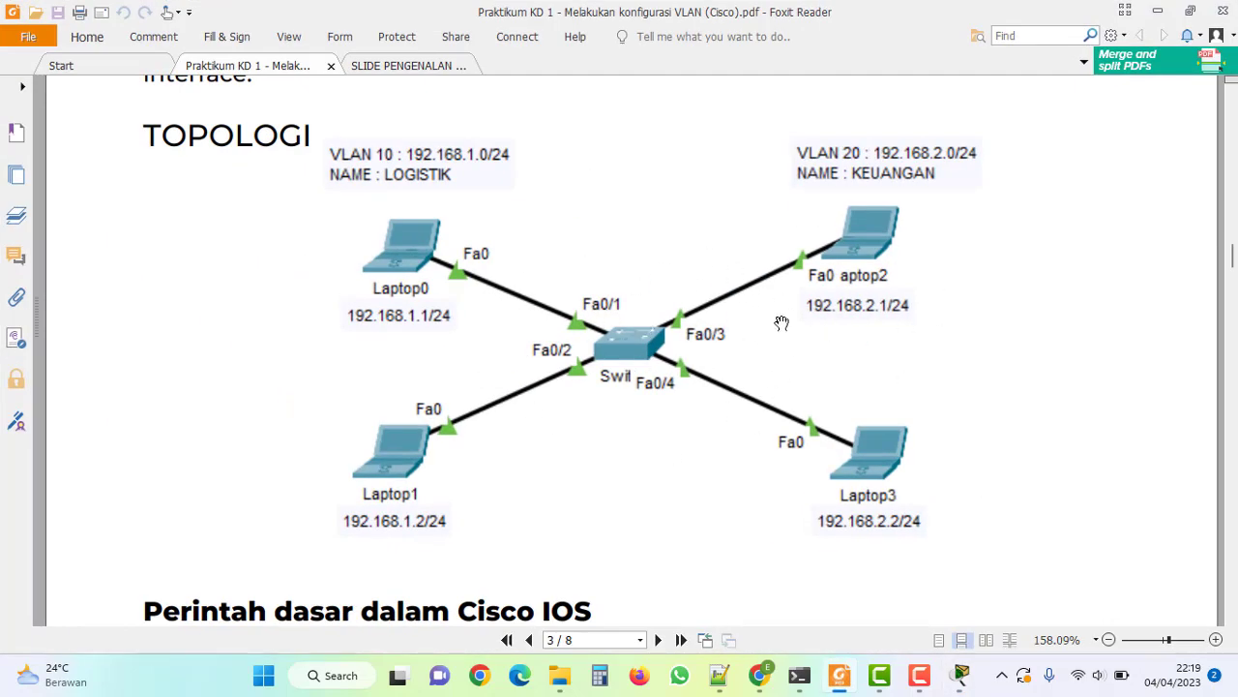
click(1158, 9)
Shift Laptop0 and Laptop1 closer to the switch, raise the switch slightly, and nudge Laptop2 and Laptop3 to balance the layout.
drag(242, 386, 256, 386)
drag(261, 259, 268, 255)
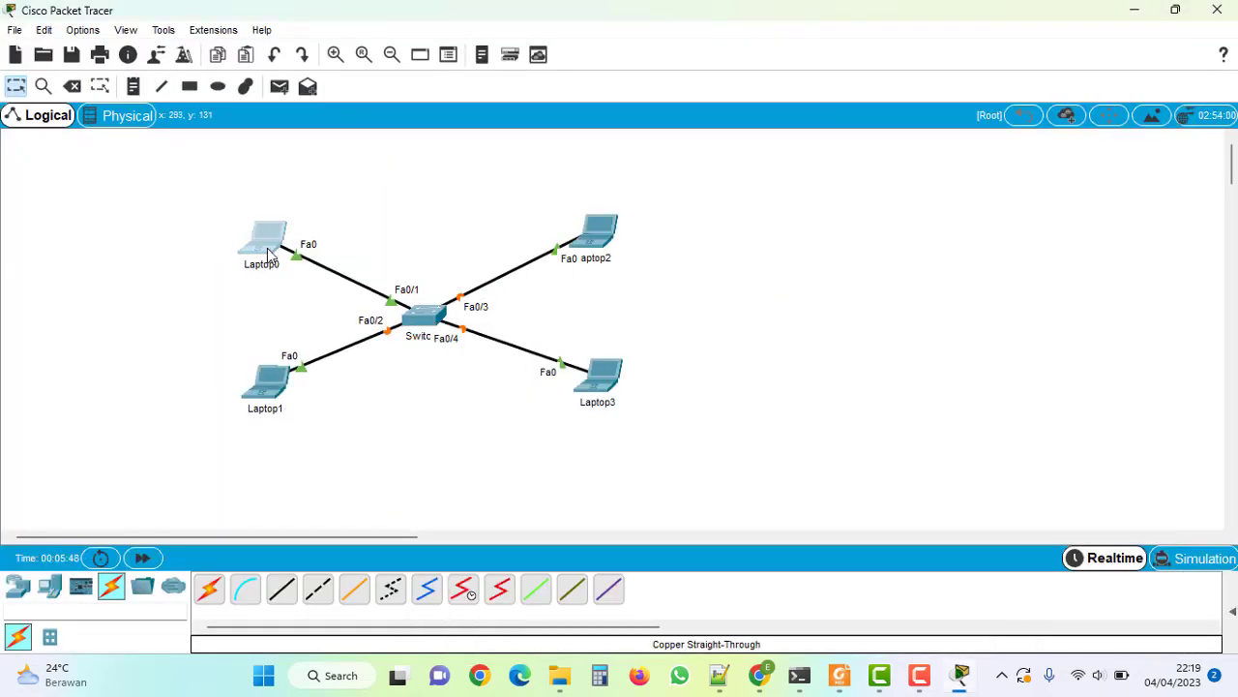
drag(419, 319, 443, 313)
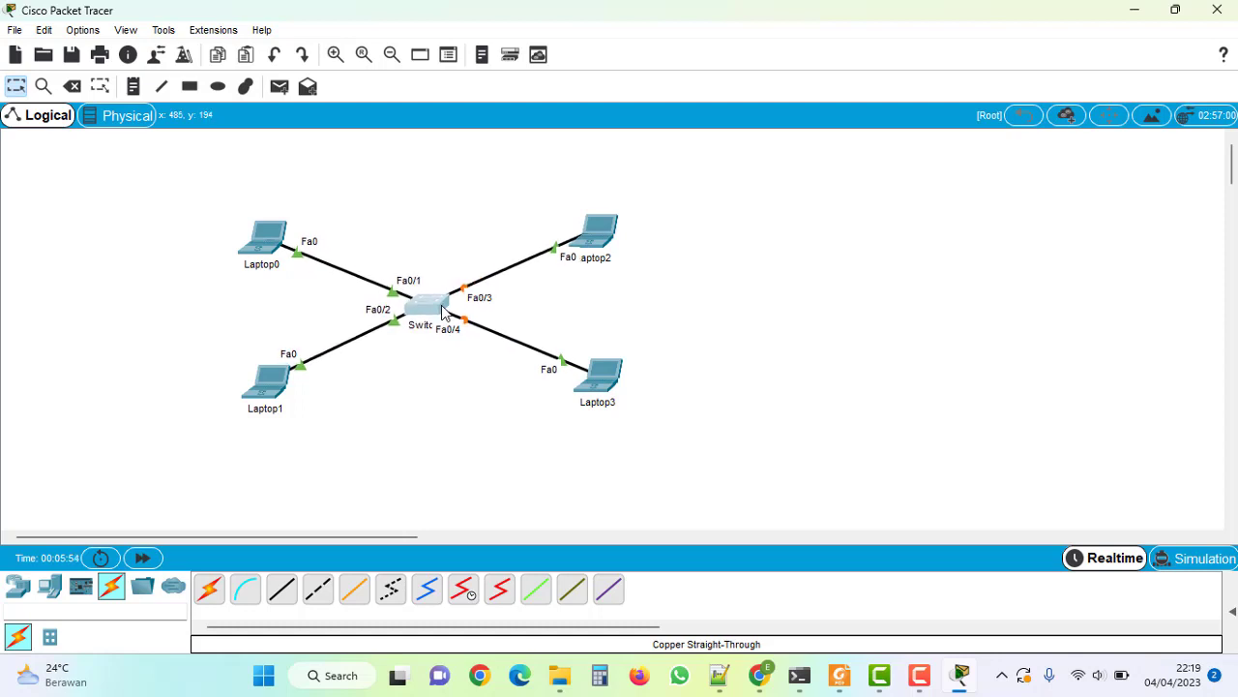
drag(600, 380, 598, 396)
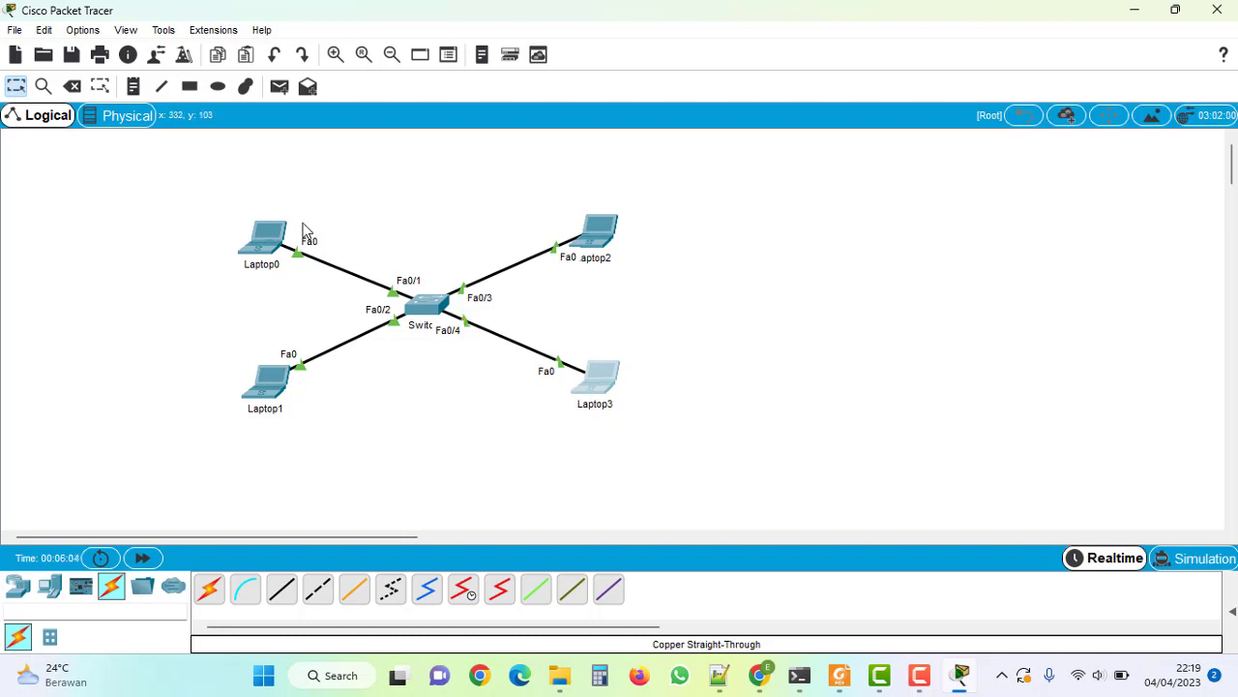
drag(275, 385, 277, 386)
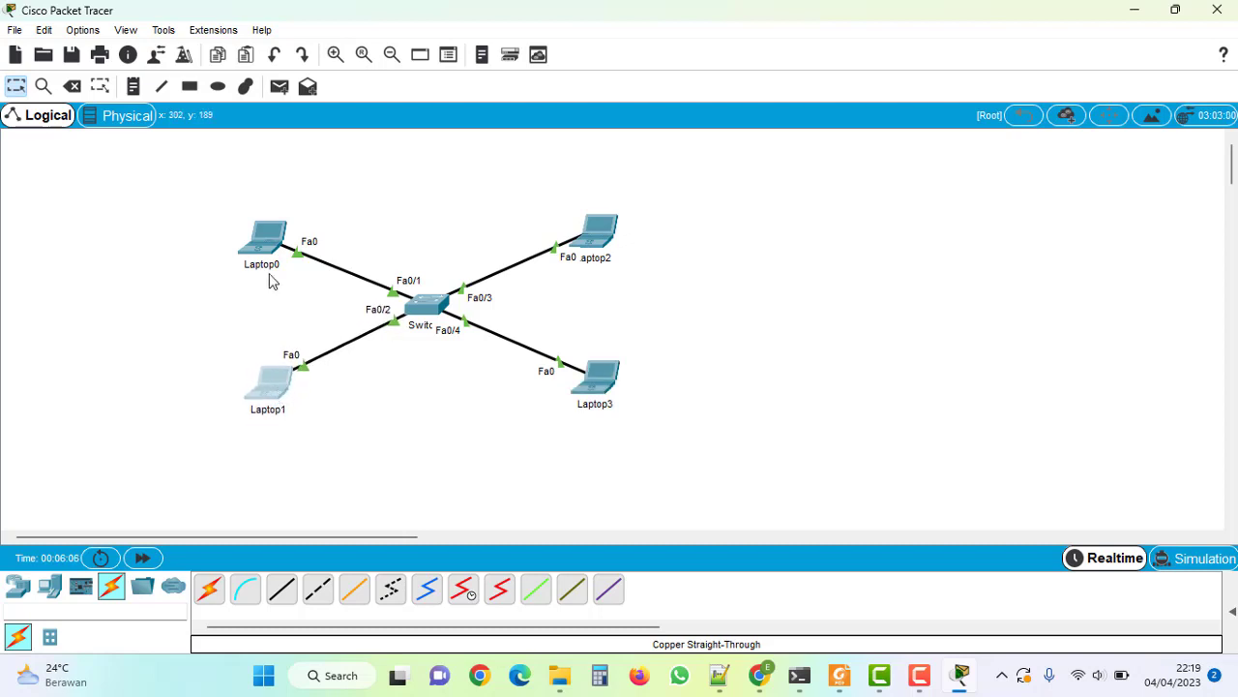
drag(274, 249, 280, 251)
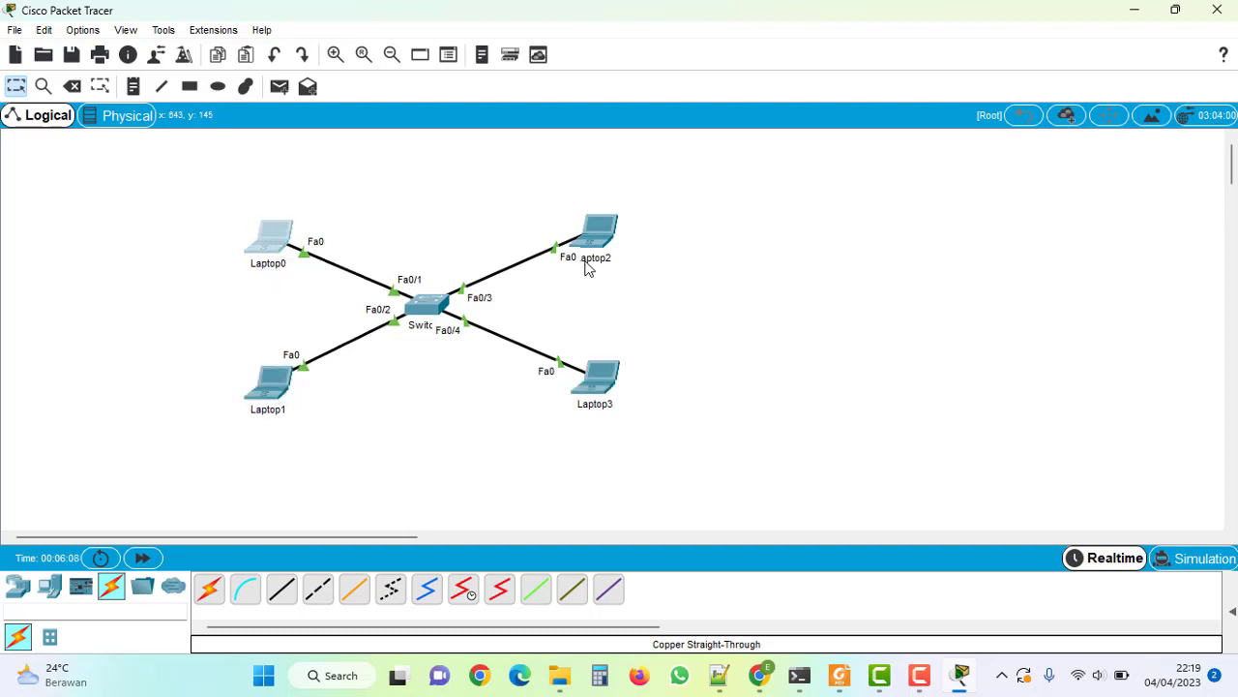
mouse_move(590, 279)
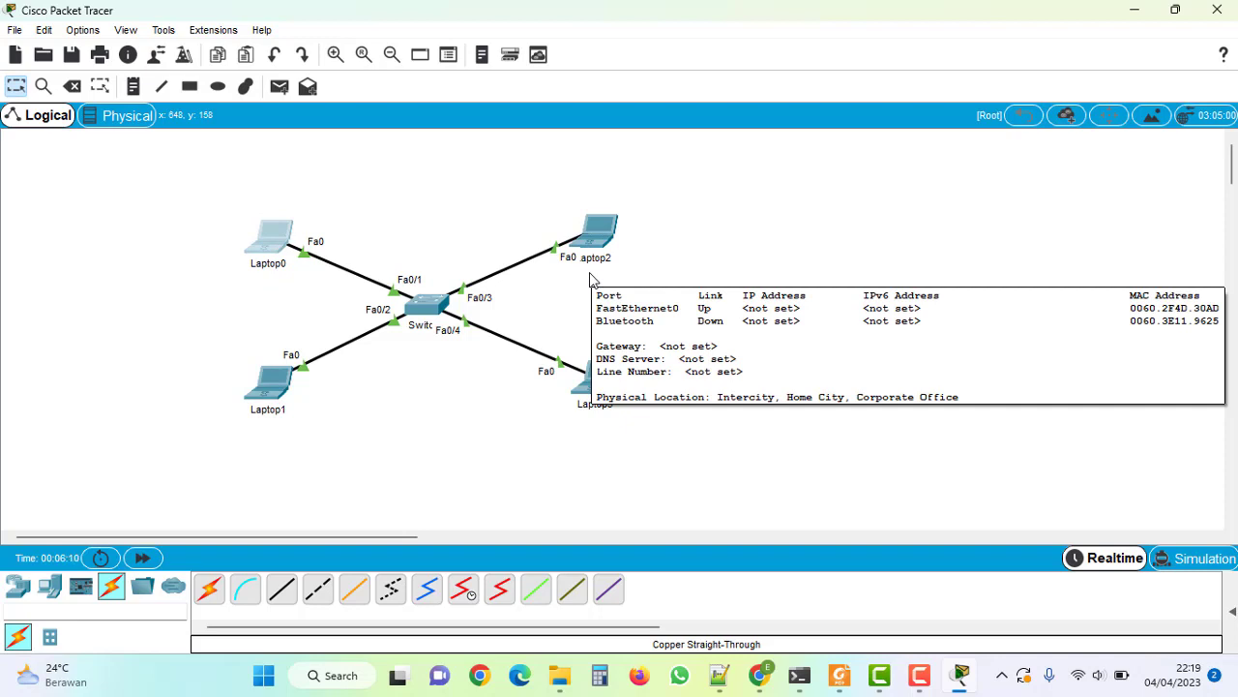
drag(605, 231, 600, 230)
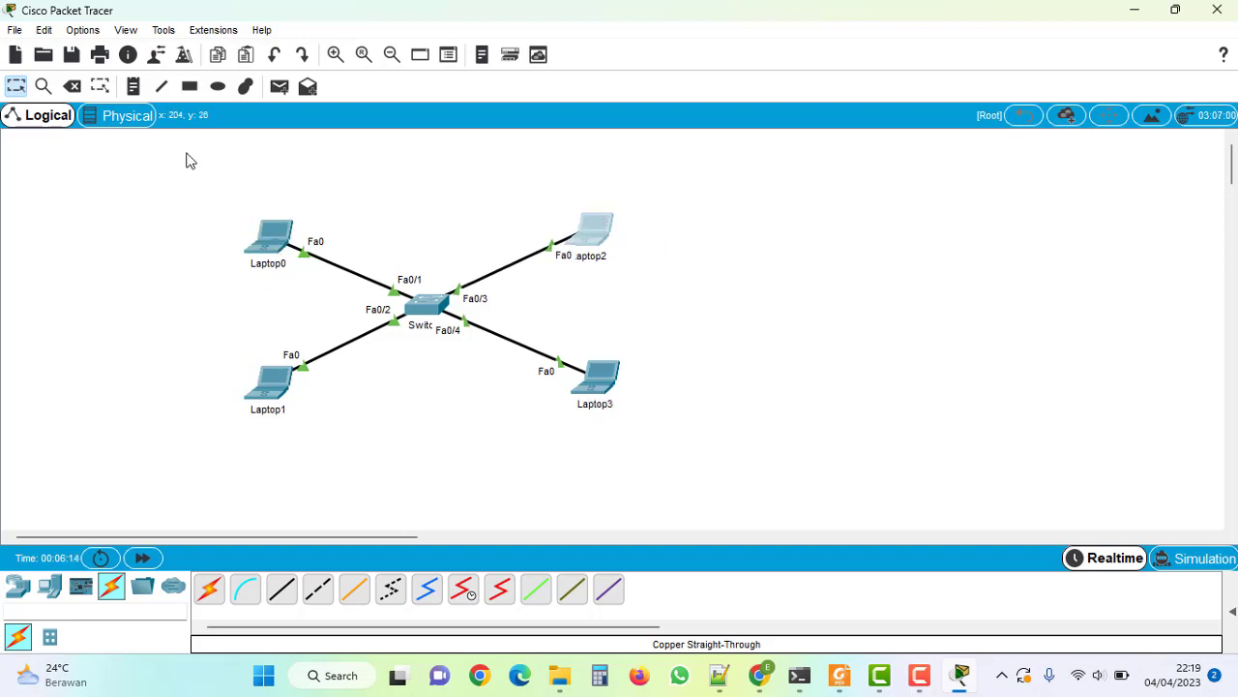
Add a two-line note above Laptop0 reading "VLAN 10 : 192.168.1.0/24" and "NAME : LOGISTIK".
click(133, 91)
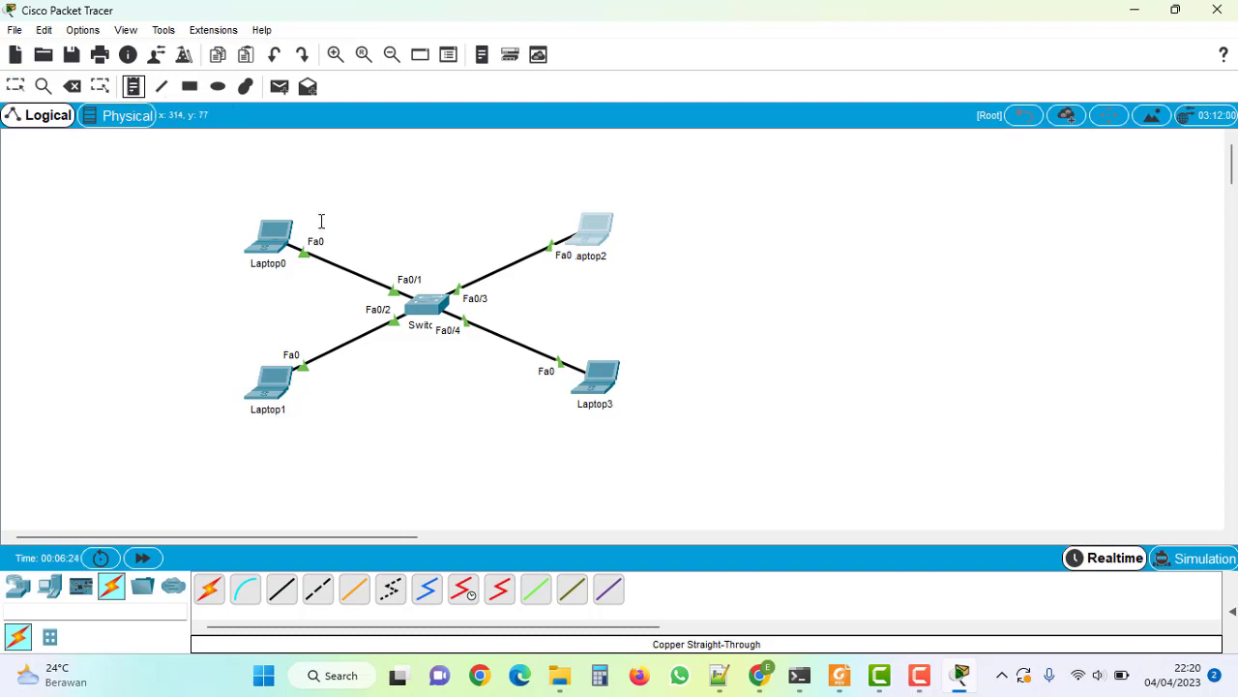
click(237, 171)
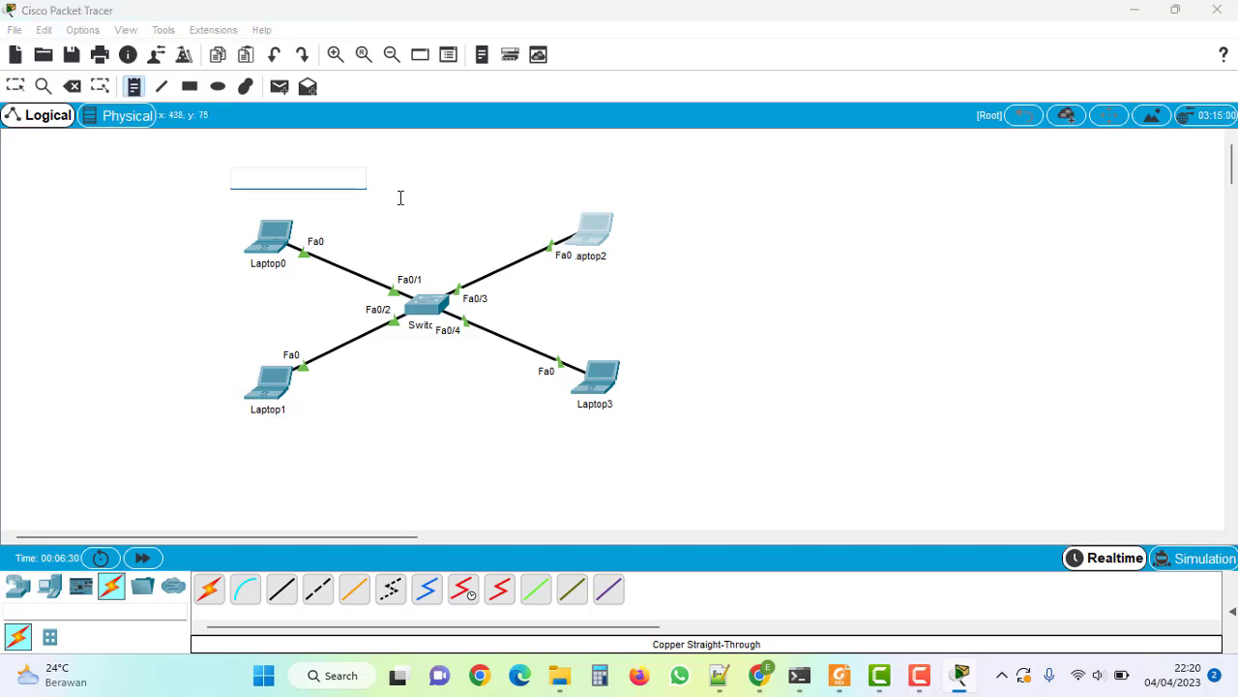
text(VLAN 10 : 192)
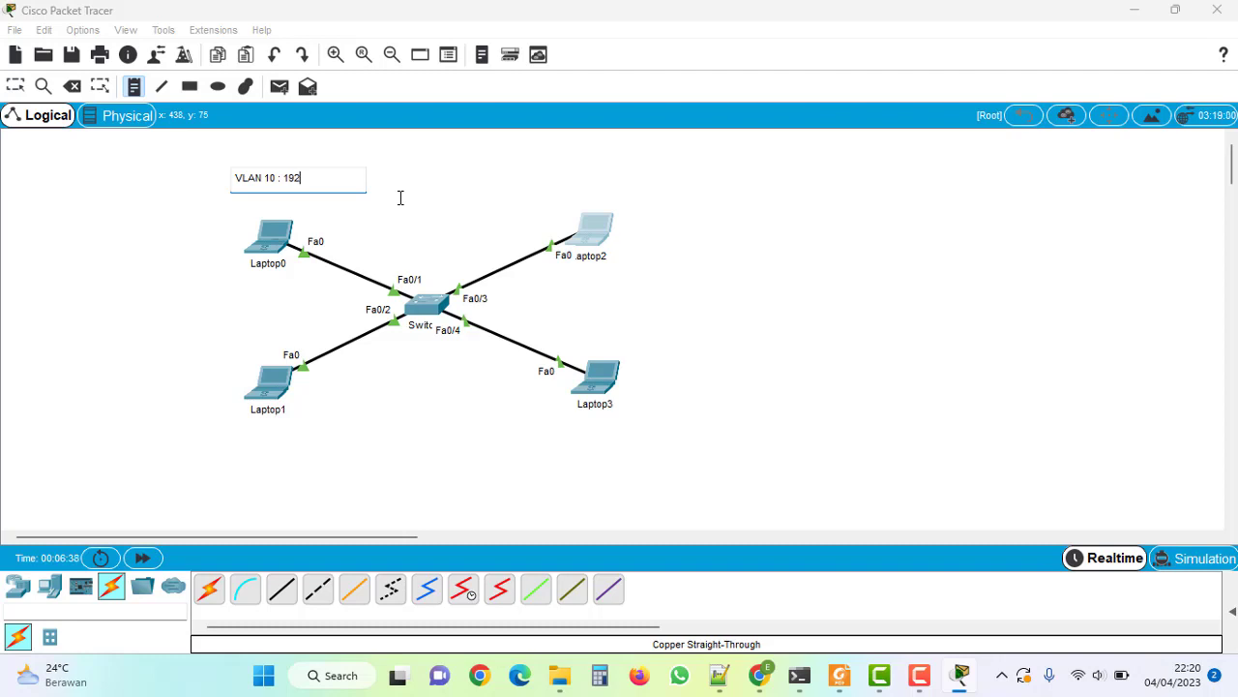
text(.168.1.0/24)
key(Return)
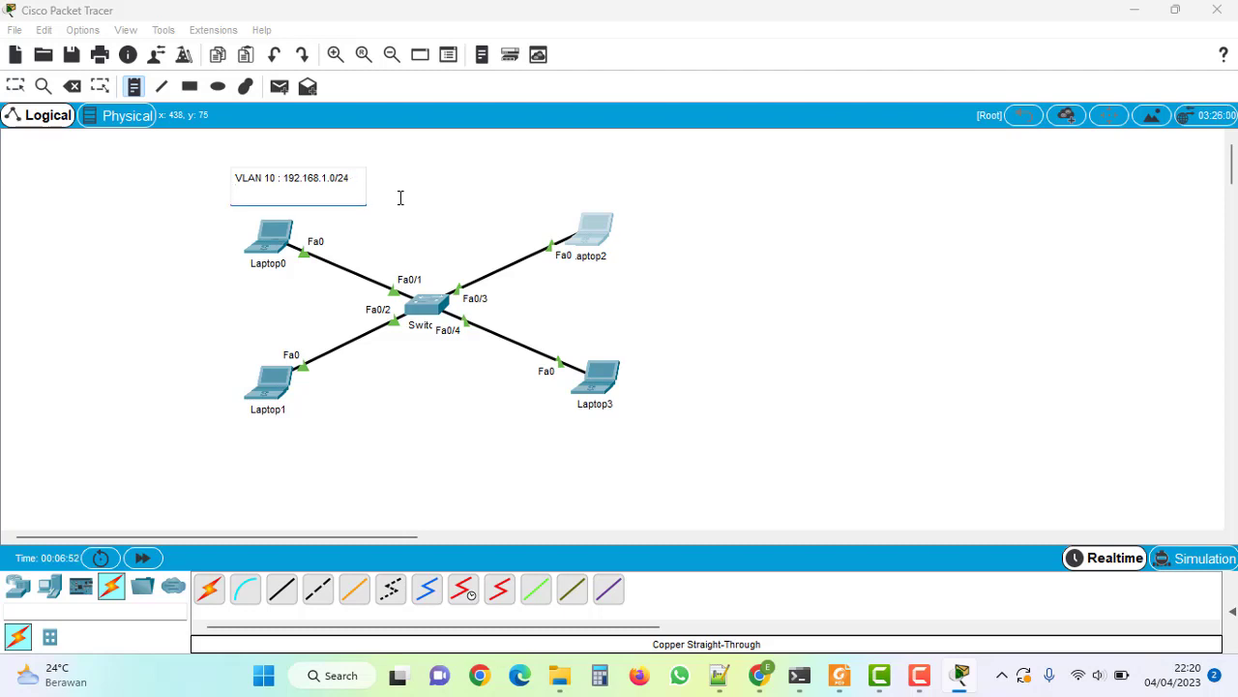
text(NAME)
text(: LOGISTIK)
click(20, 85)
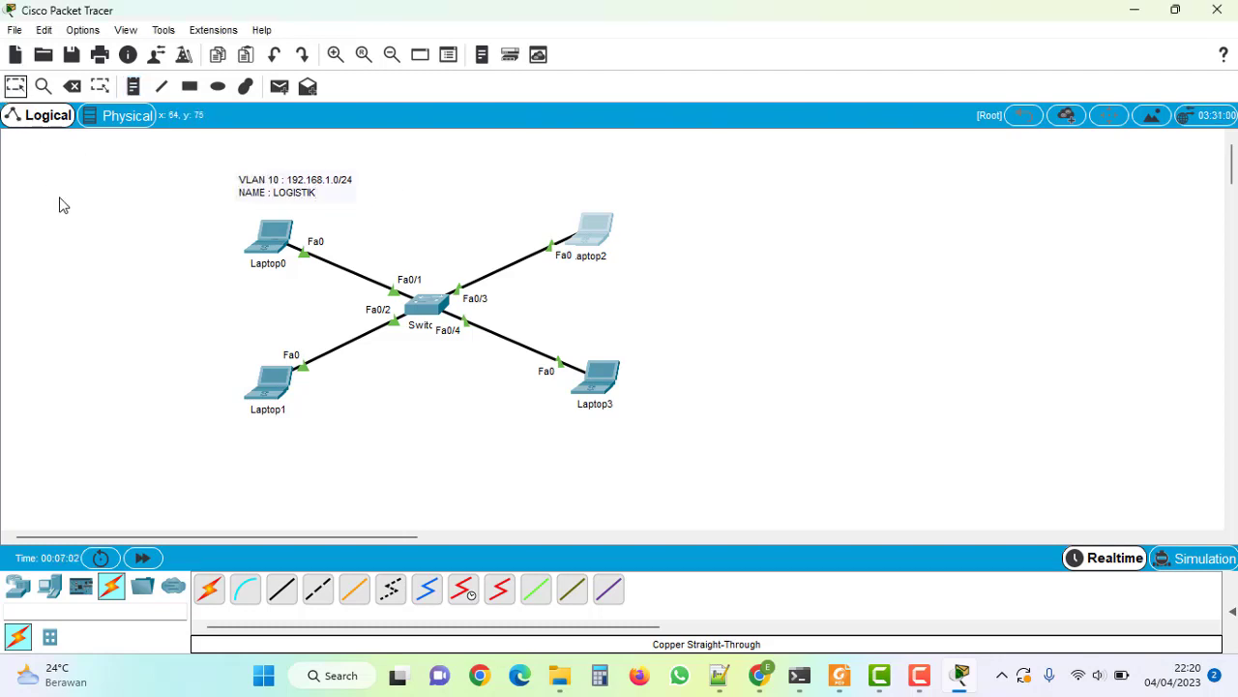
Add a two-line note reading "VLAN 20 : 192.168.2.0/24" and "NAMA : KEUANGAN", and position it just above Laptop2.
click(133, 86)
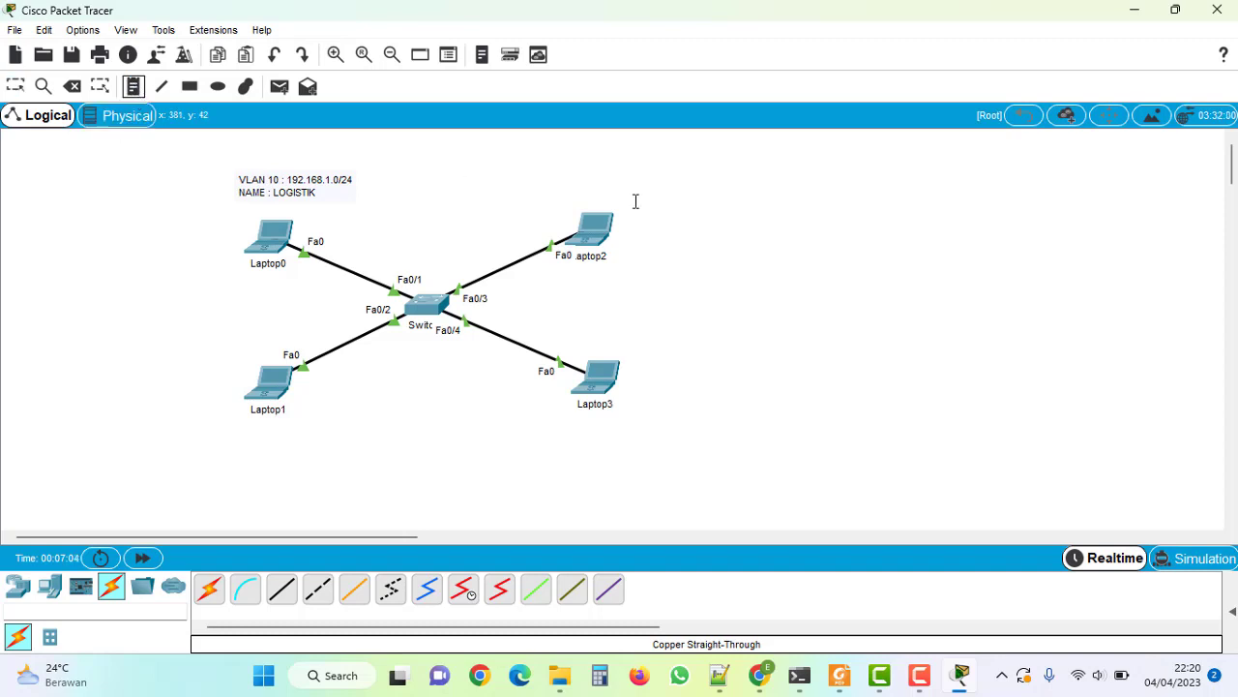
click(569, 174)
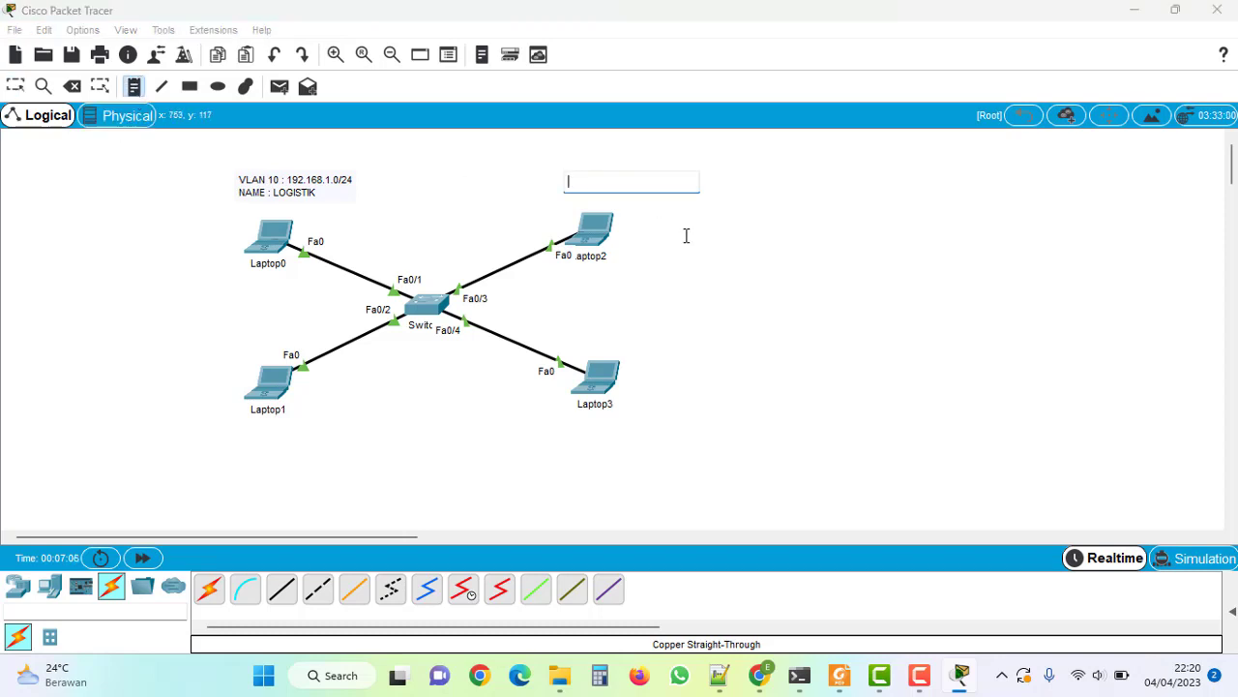
text(VLAN 20)
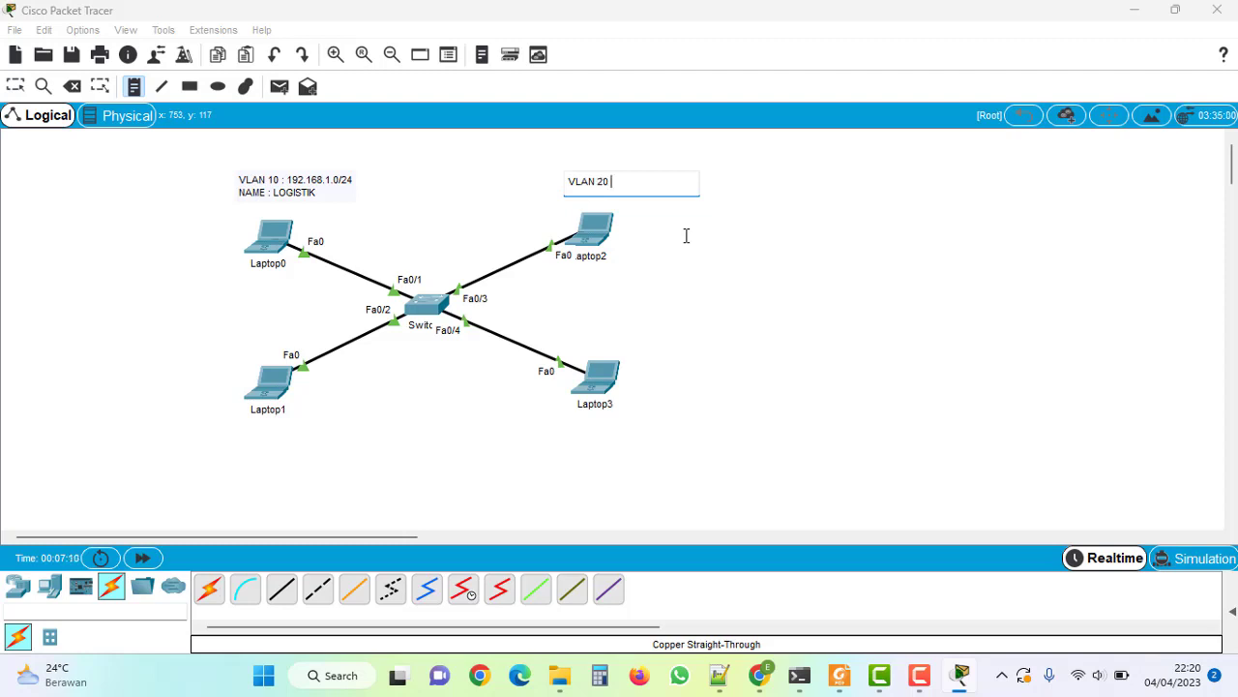
text( : 192.168.2.0/24)
key(Return)
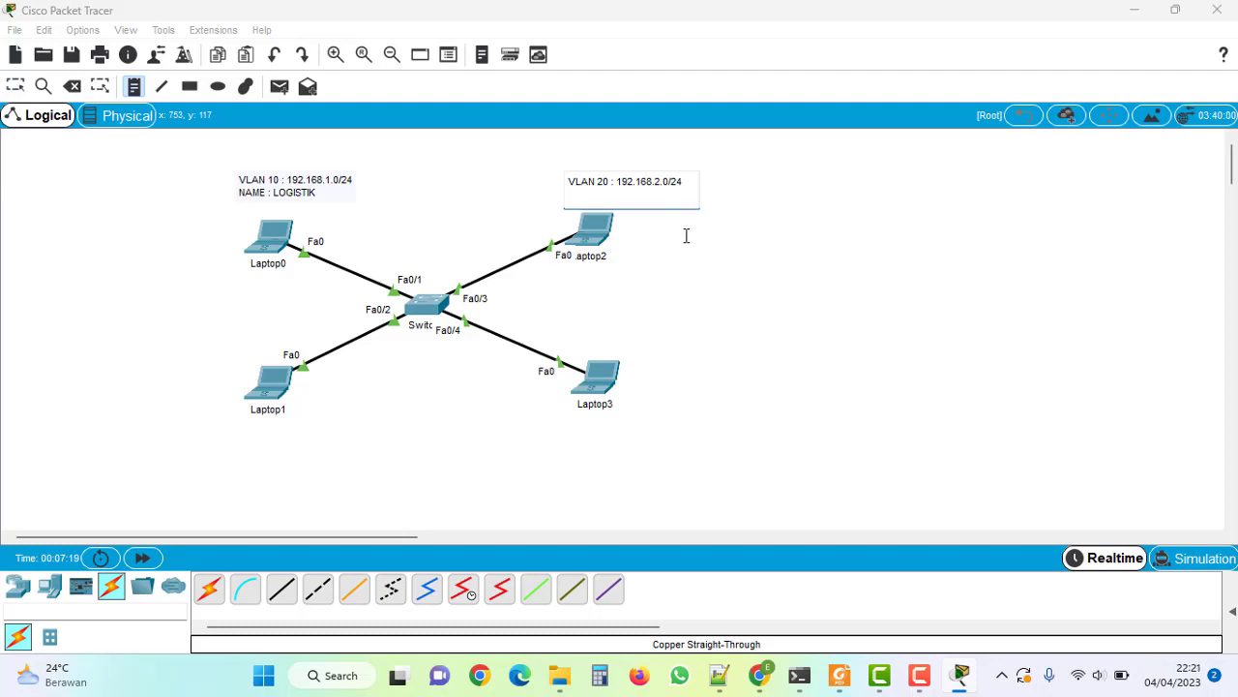
text(NAM)
text(A : KEUANGAN)
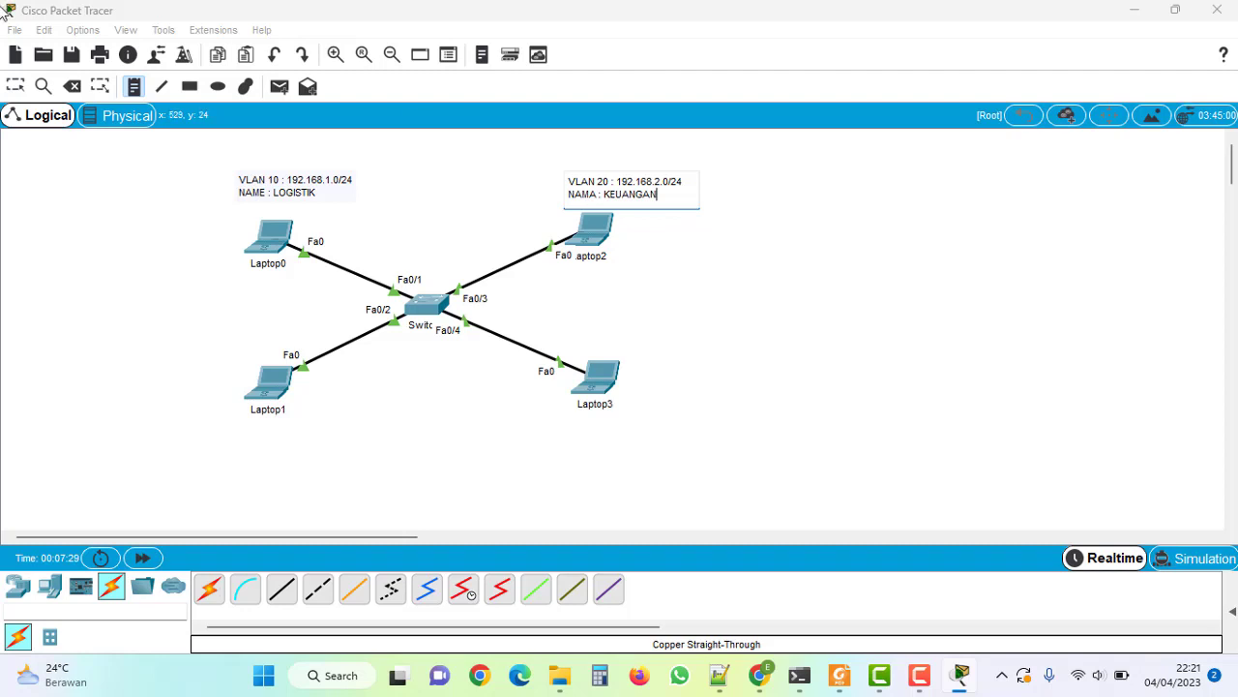
click(631, 235)
drag(623, 200, 598, 206)
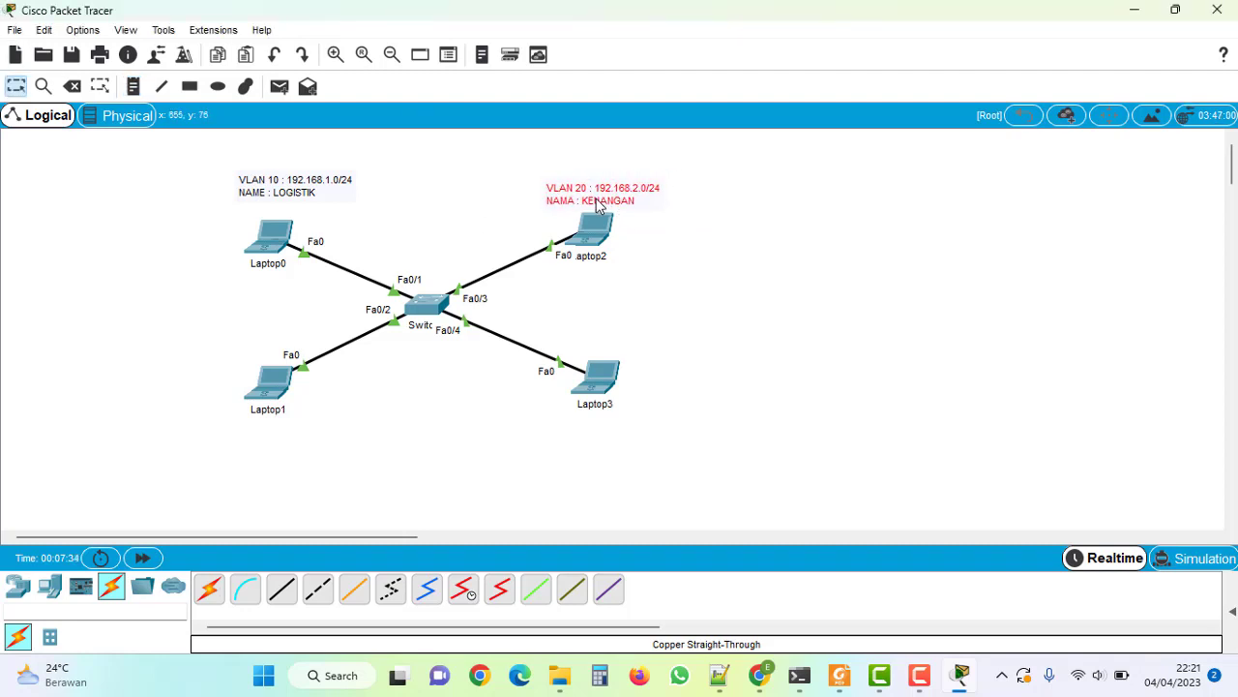
Nudge the VLAN 10 note over Laptop0 and slightly adjust the positions of Laptop1 and the switch.
drag(318, 187, 312, 188)
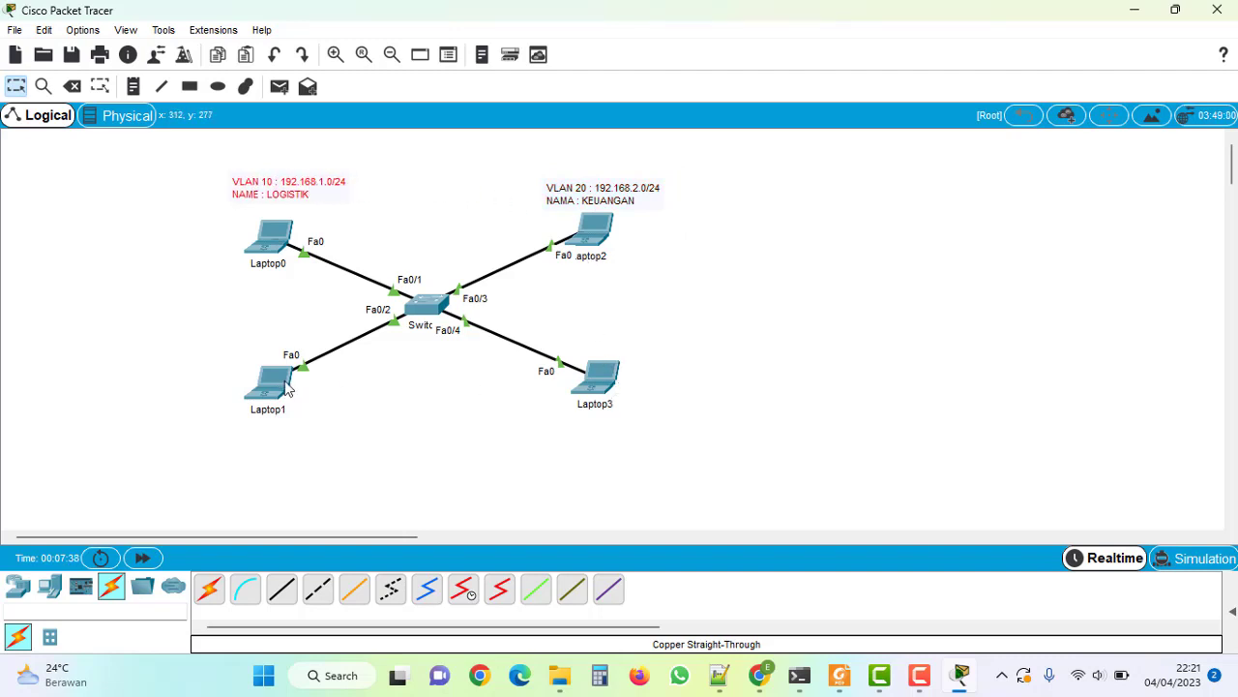
drag(286, 389, 284, 393)
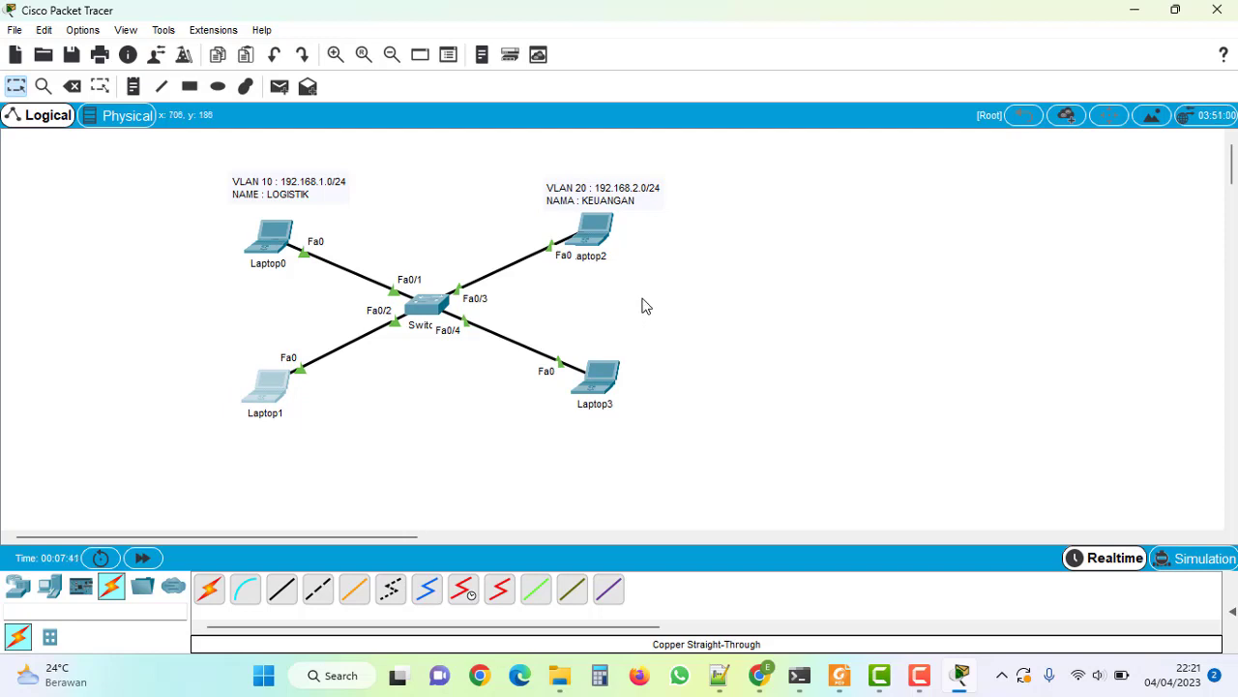
click(436, 310)
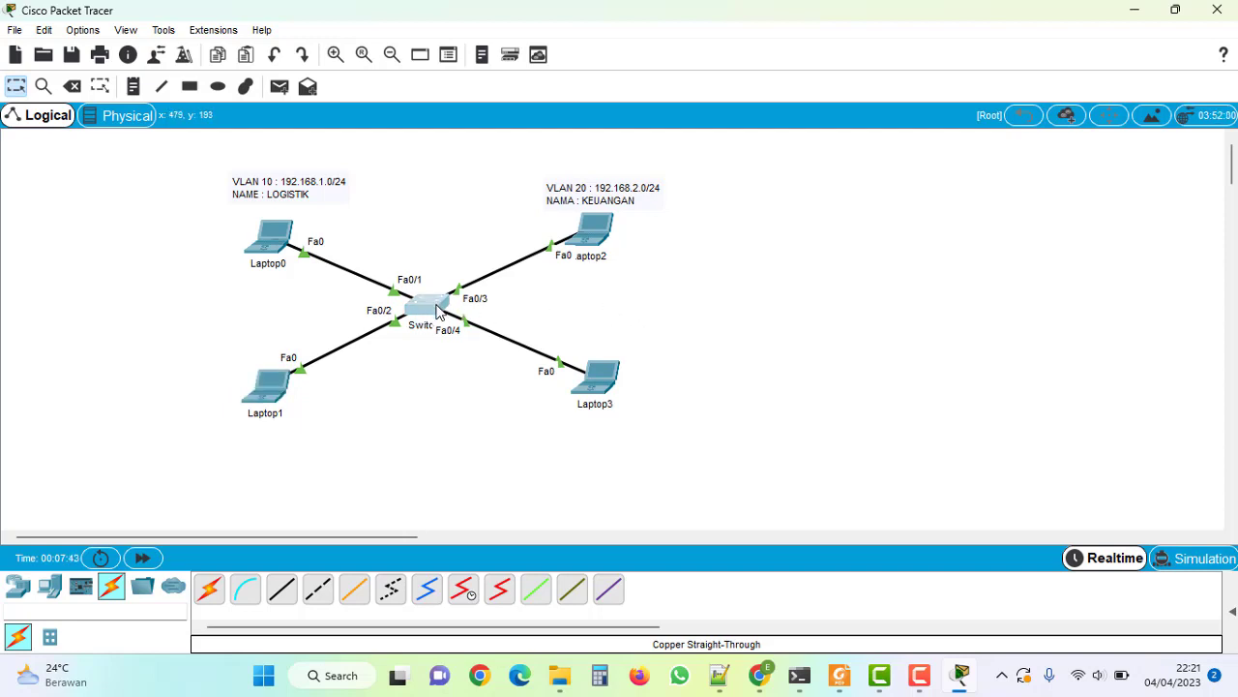
drag(424, 319, 431, 308)
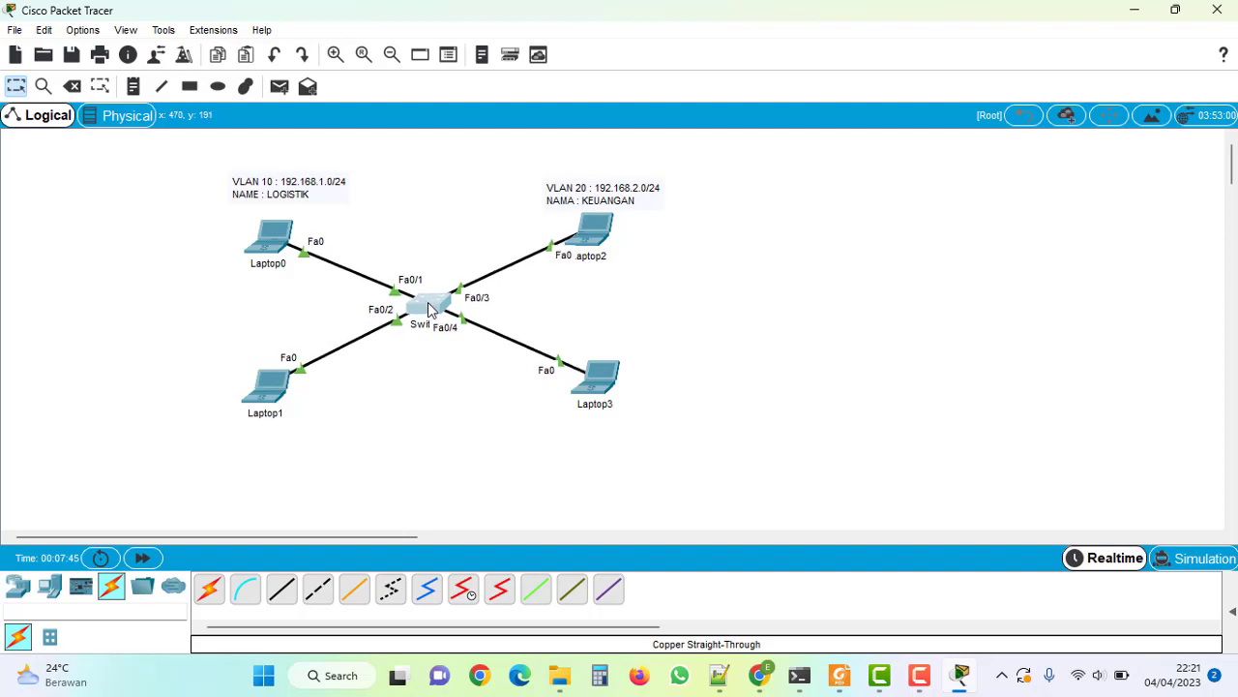
click(658, 315)
Add a note with the address 192.168.1.1/24 and place it directly under Laptop0's label.
click(132, 91)
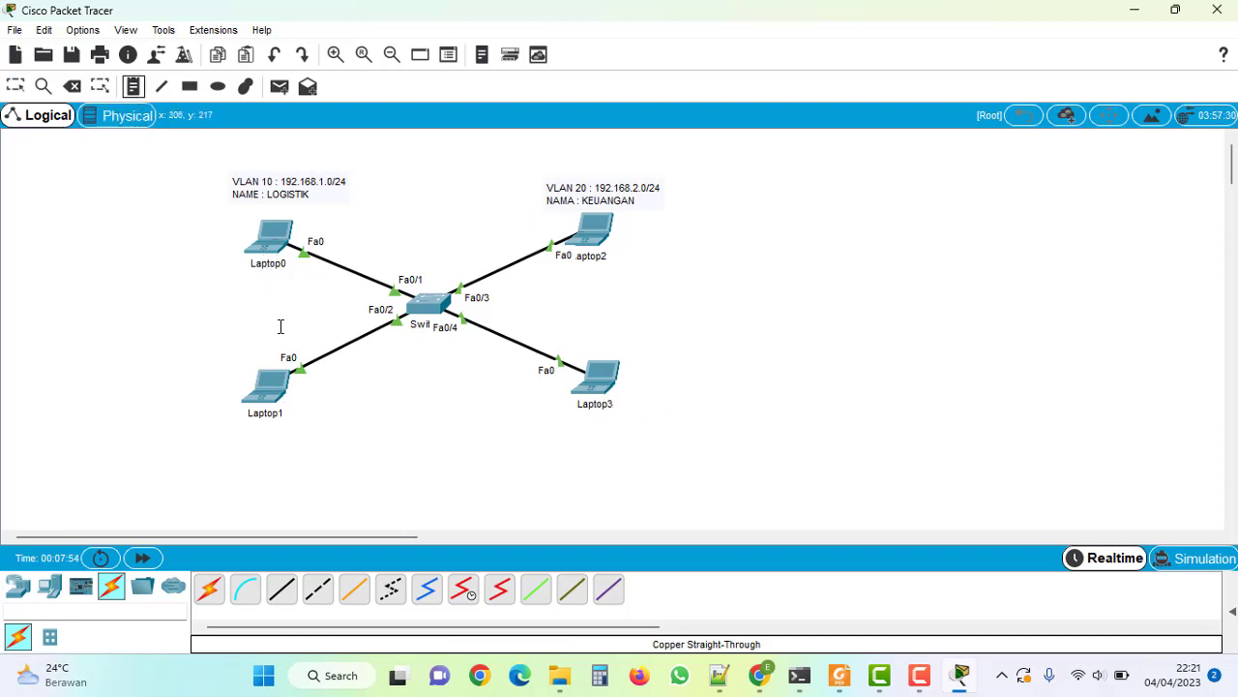
click(258, 282)
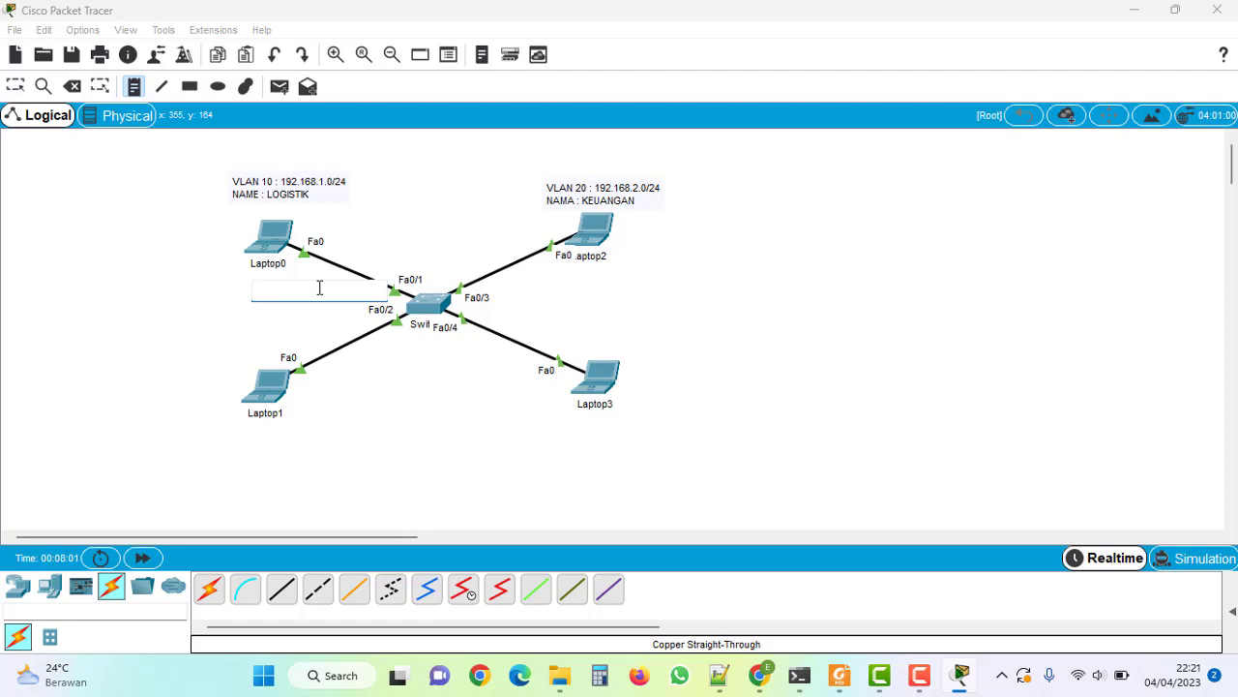
text(192.)
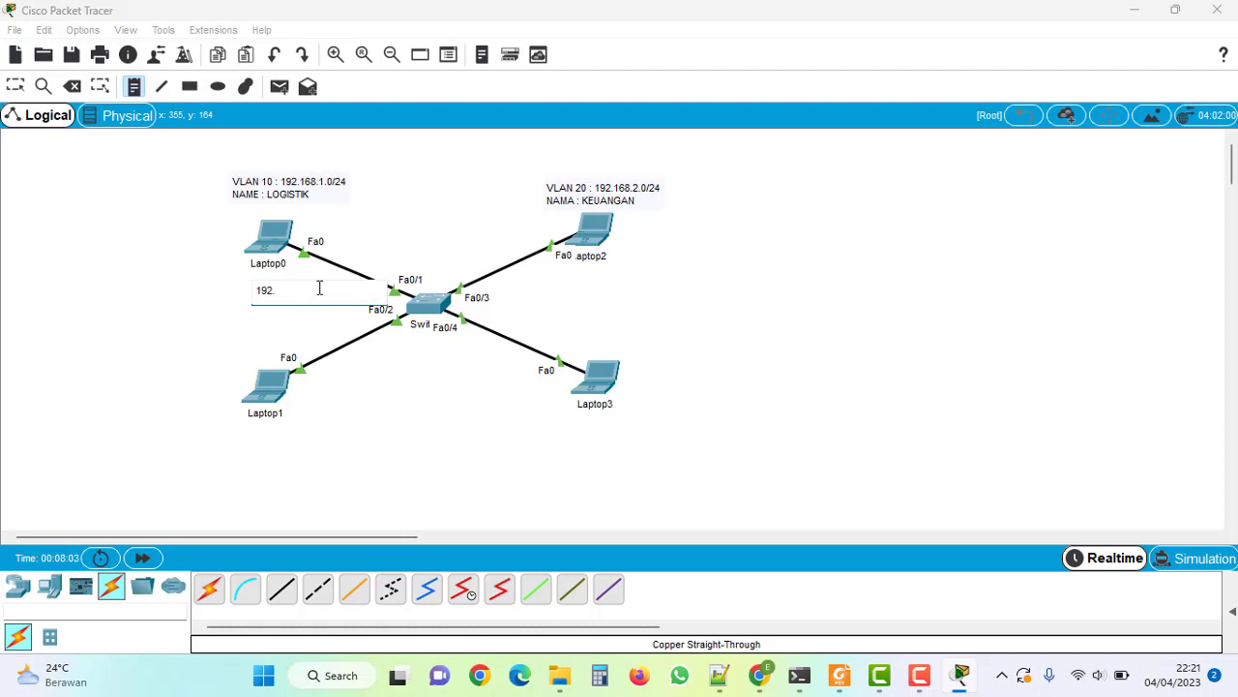
text(168.1.1/24)
click(16, 88)
drag(280, 306, 245, 277)
Add a note with the address 192.168.1.2/24 and place it directly under Laptop1's label.
click(134, 86)
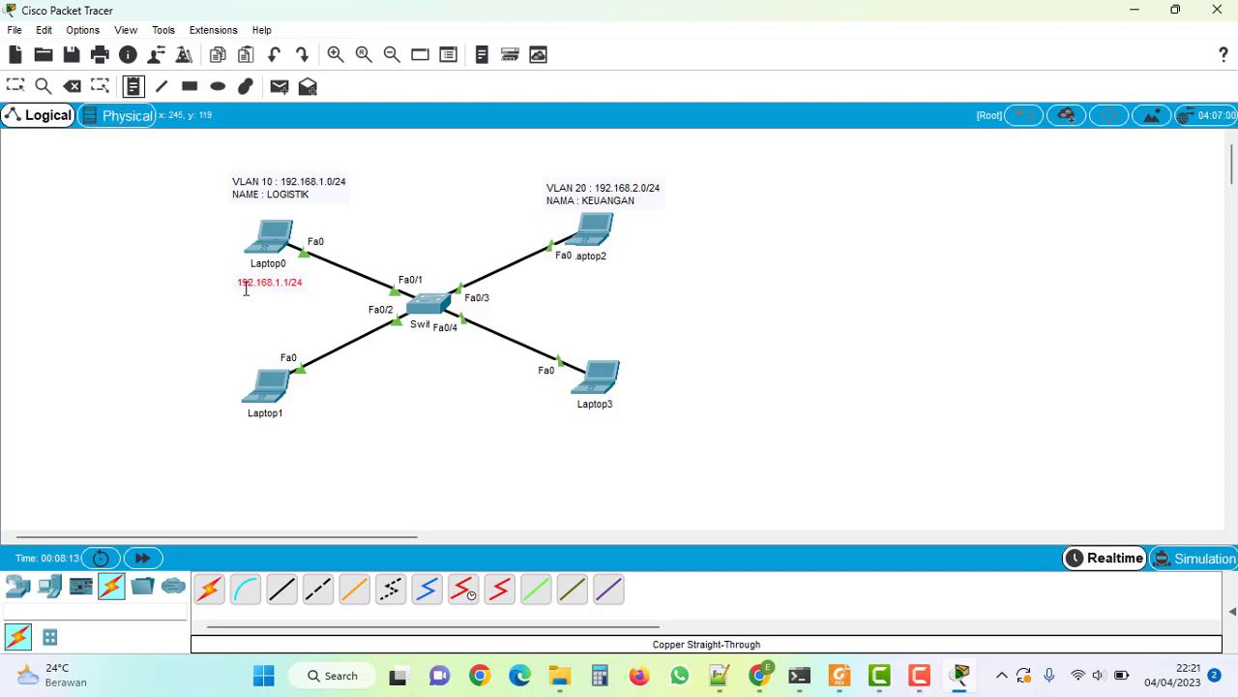
click(251, 433)
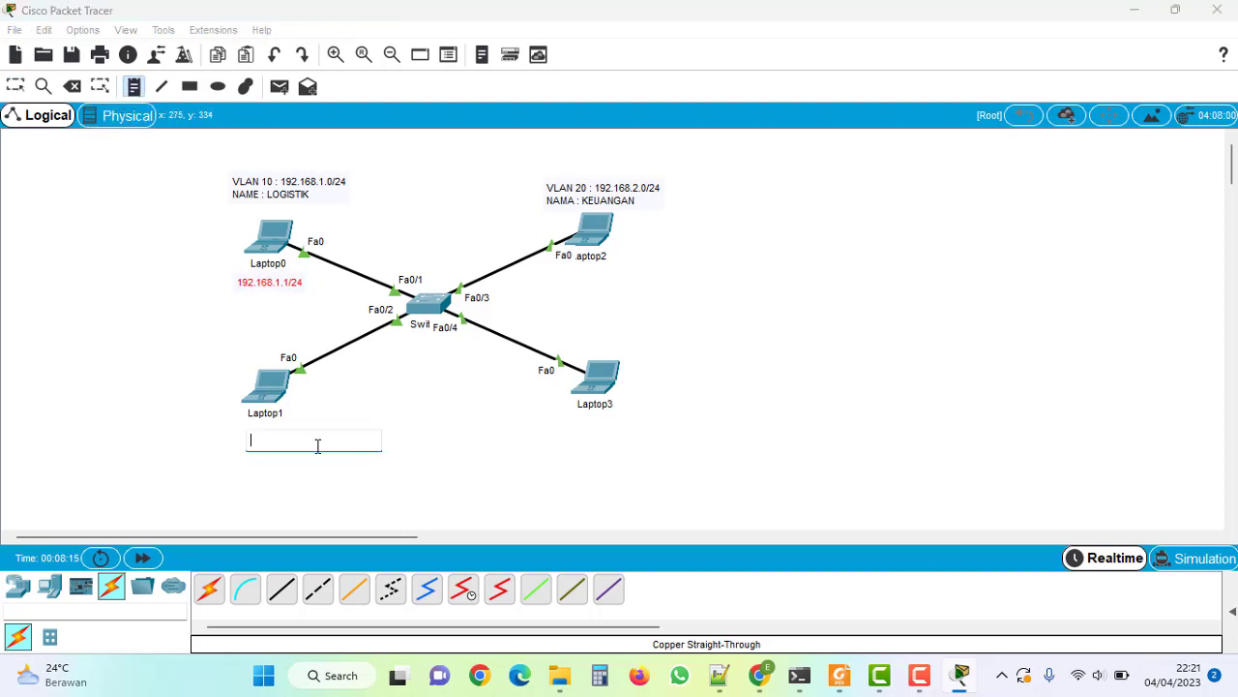
text(192)
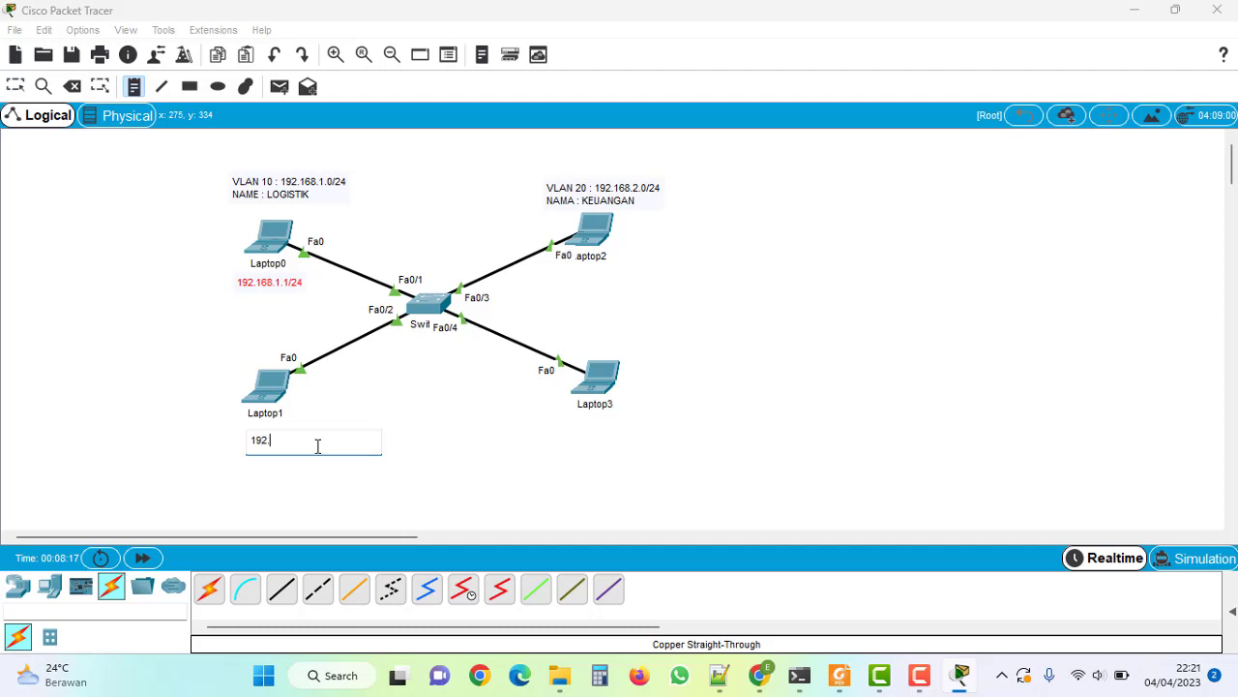
text(.168.1.2/)
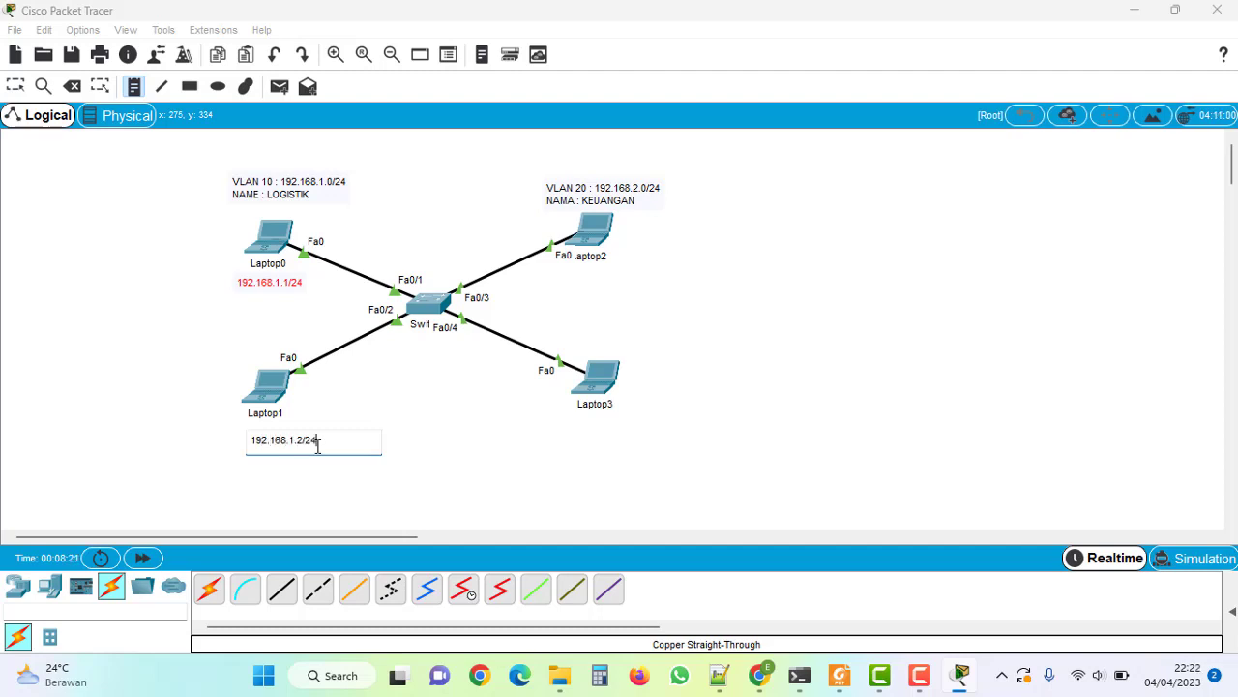
text(24)
click(16, 86)
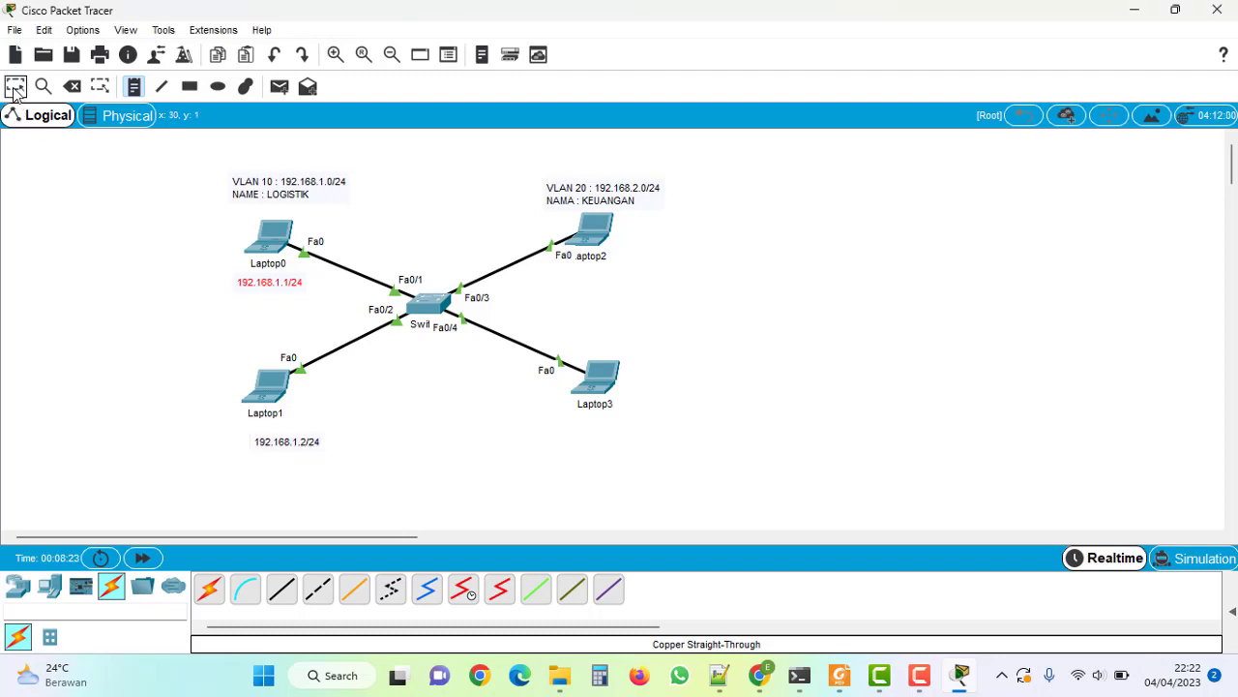
click(264, 438)
drag(264, 438, 255, 433)
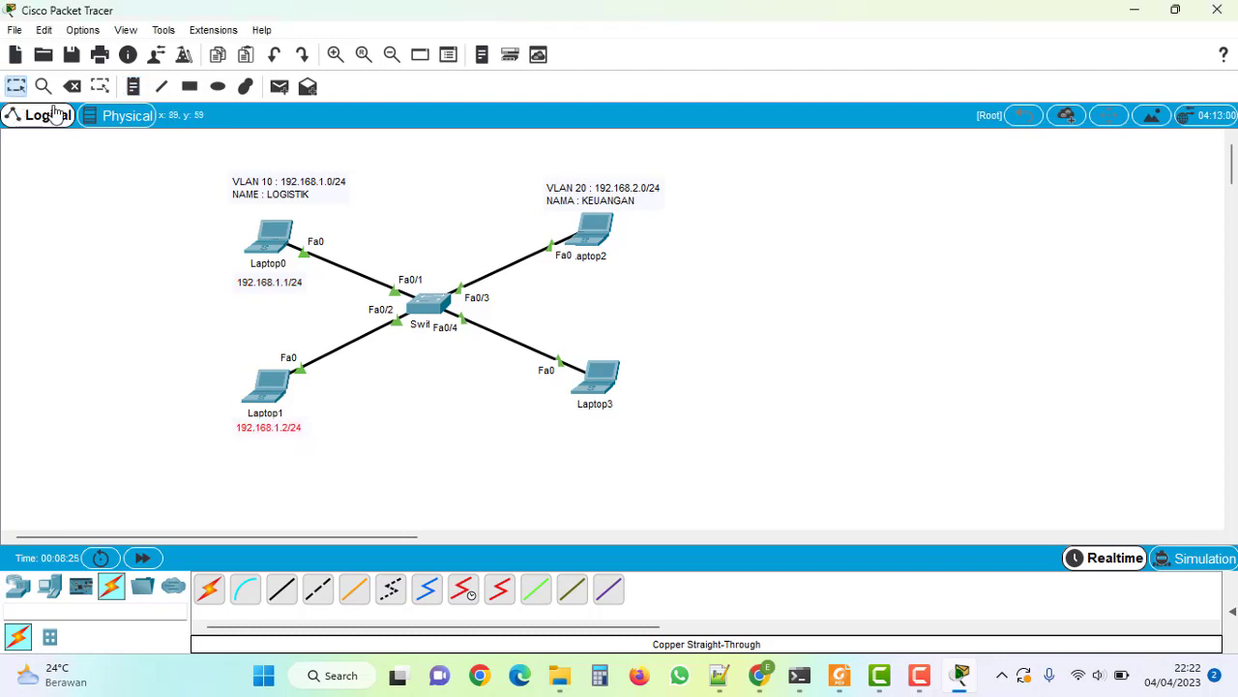
Add a note with the address 192.168.2.1/24 and place it directly under Laptop2's label.
click(133, 85)
click(580, 280)
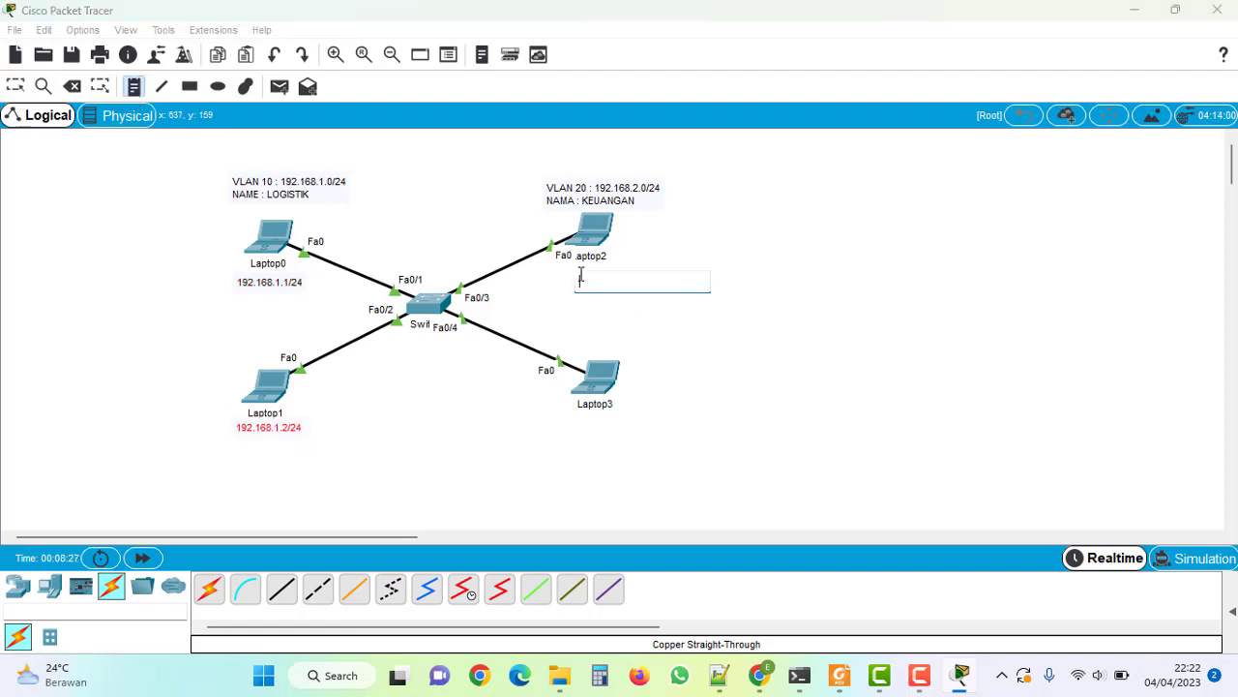
text(192.168.2.1/)
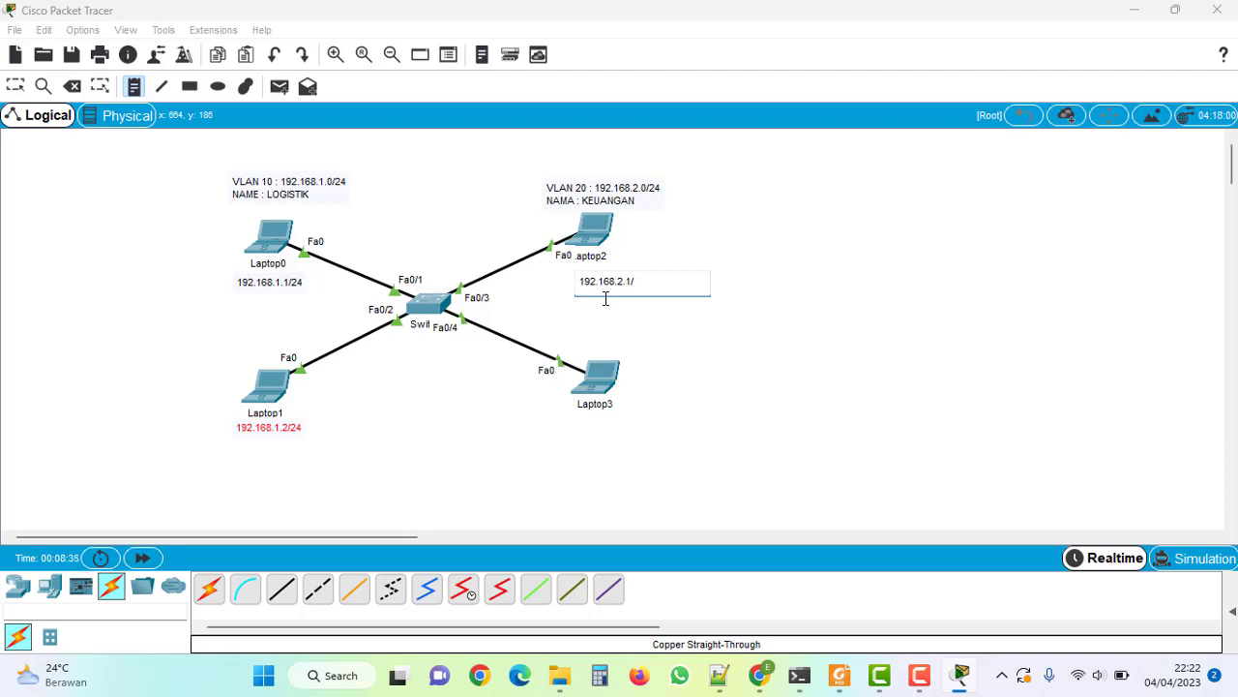
text(24)
click(16, 87)
drag(627, 290, 600, 282)
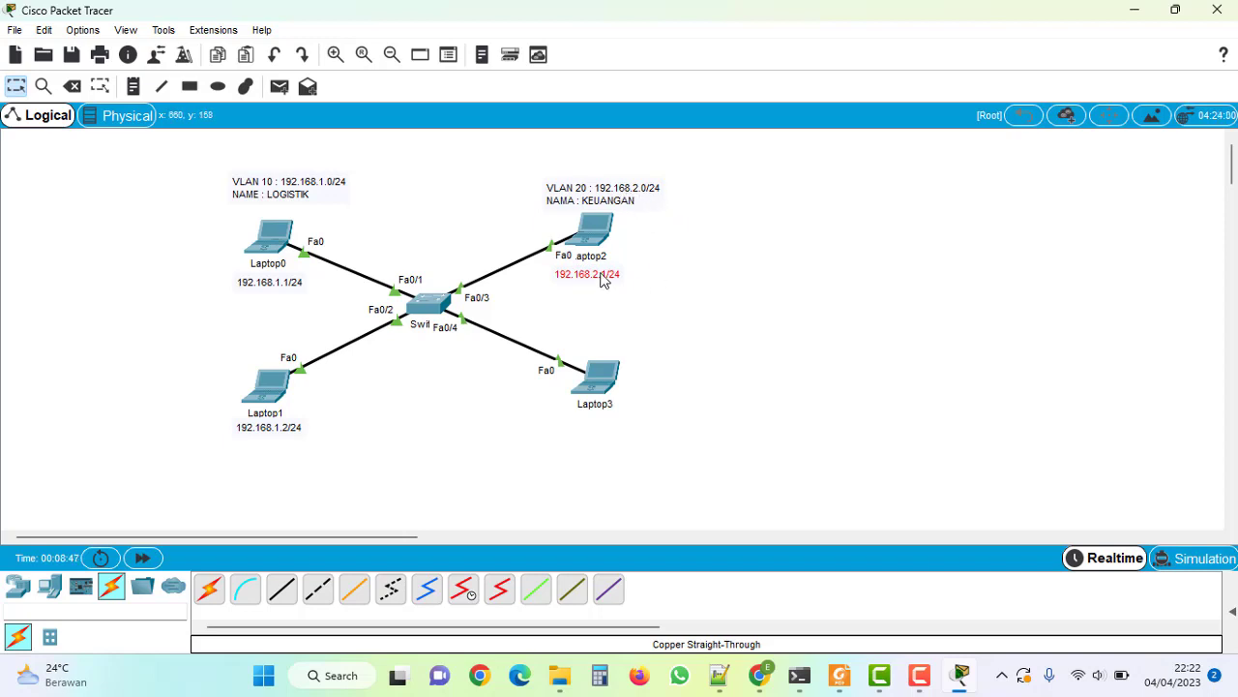
drag(602, 279, 604, 276)
Add a note with the address 192.168.2.2/24 and place it directly under Laptop3's label.
click(138, 89)
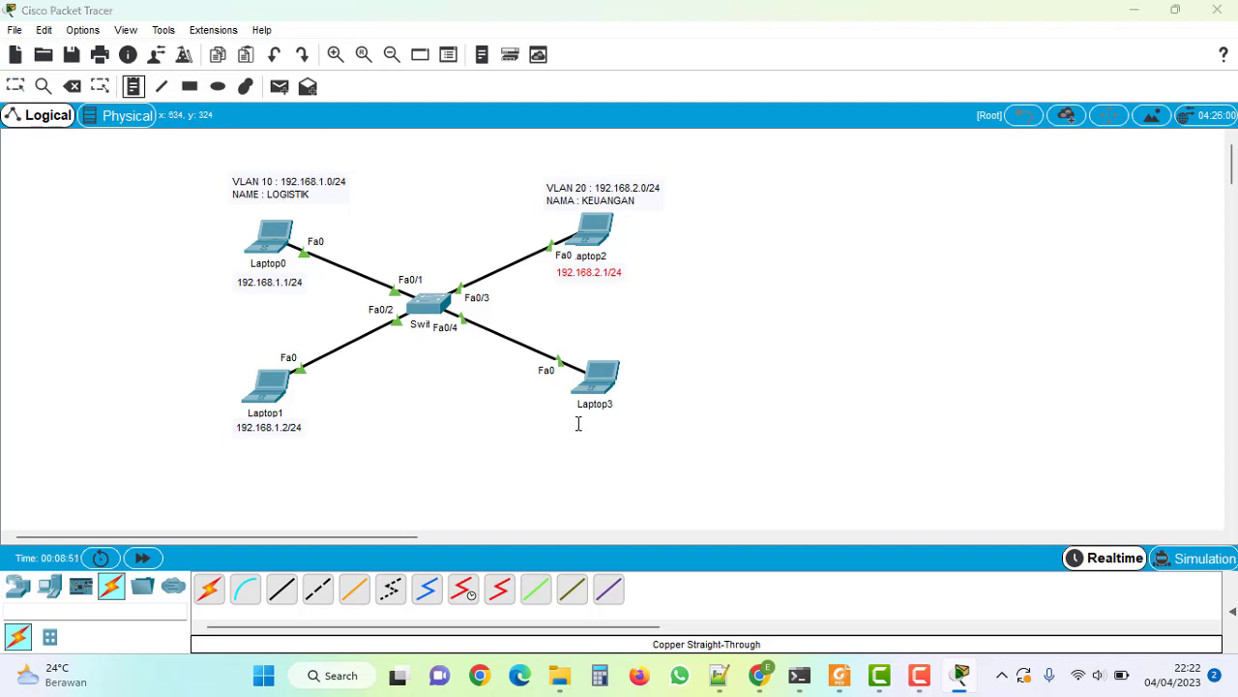
click(577, 425)
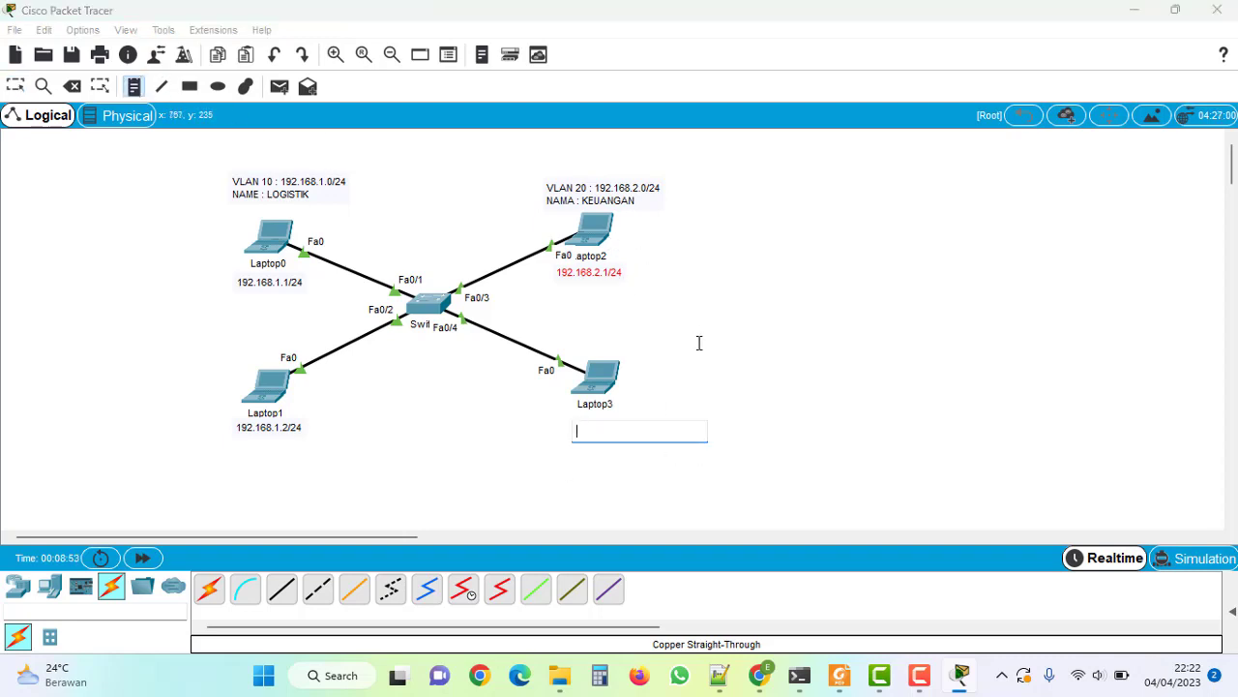
text(192.168.2)
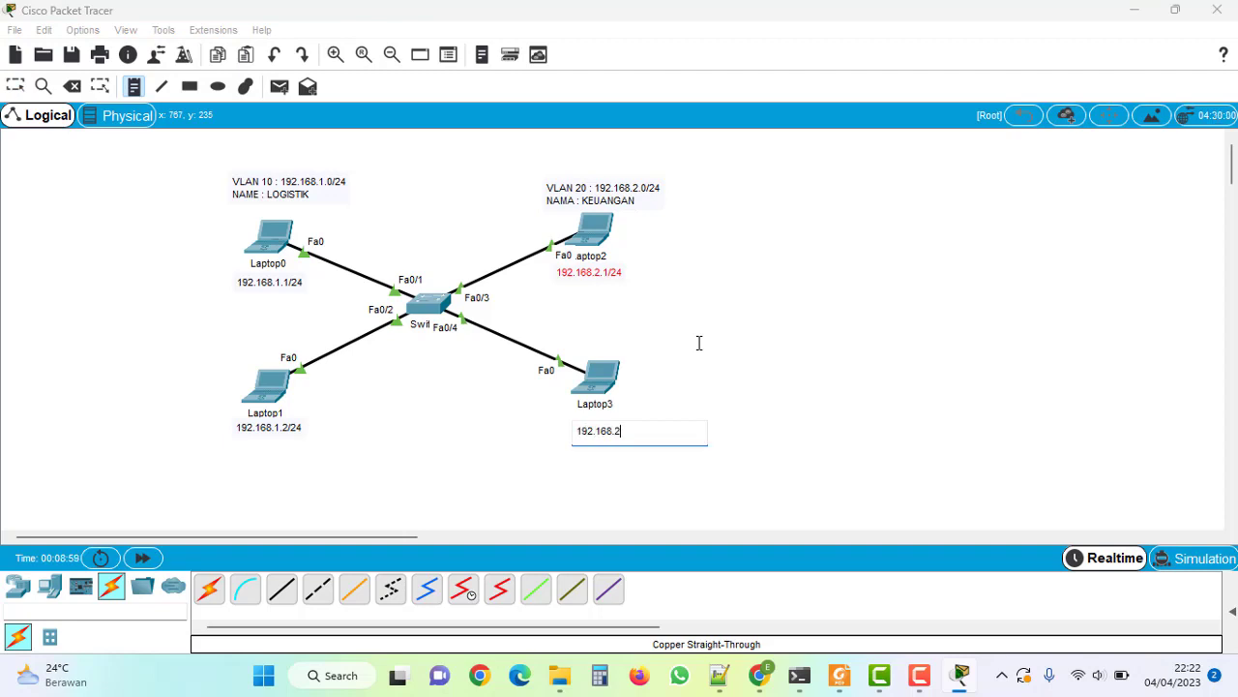
text(.2/24)
click(14, 86)
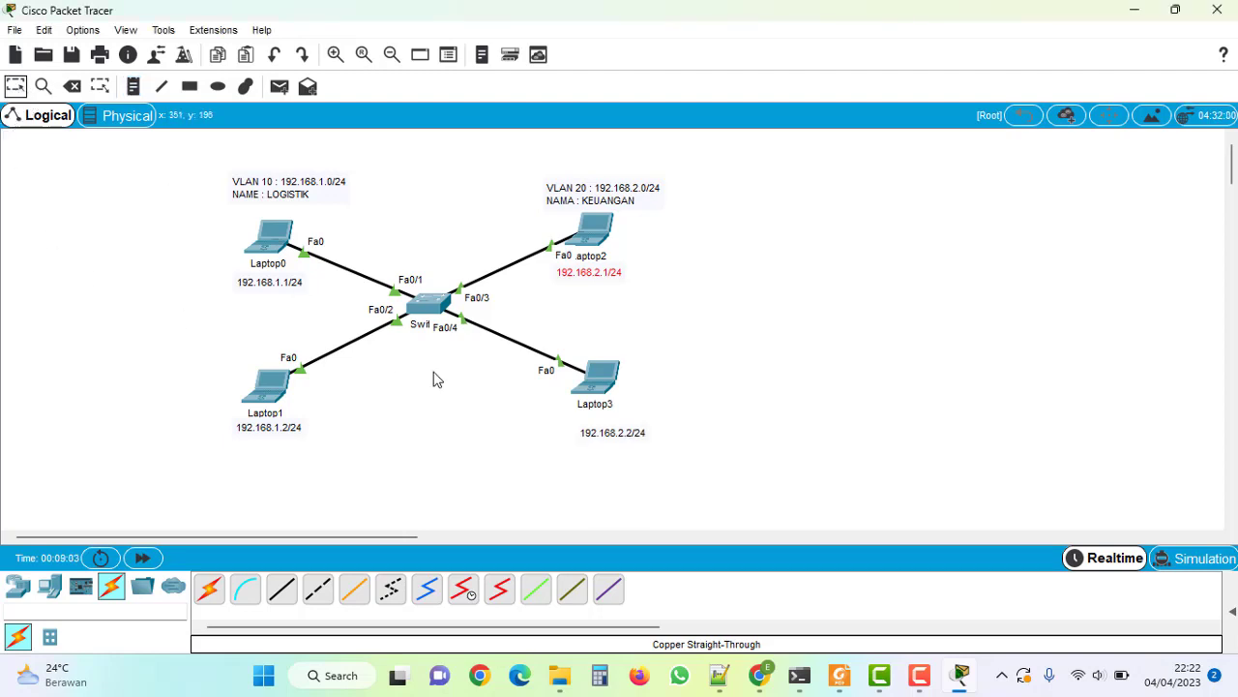
drag(602, 442, 587, 426)
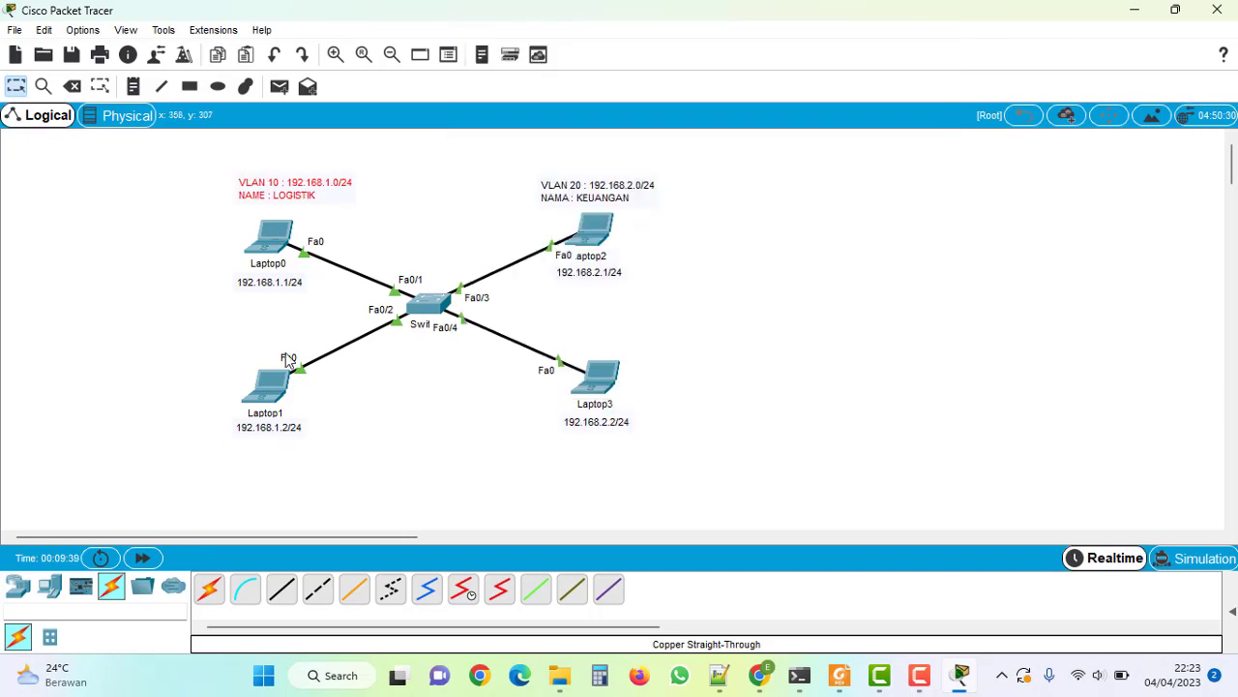
click(142, 267)
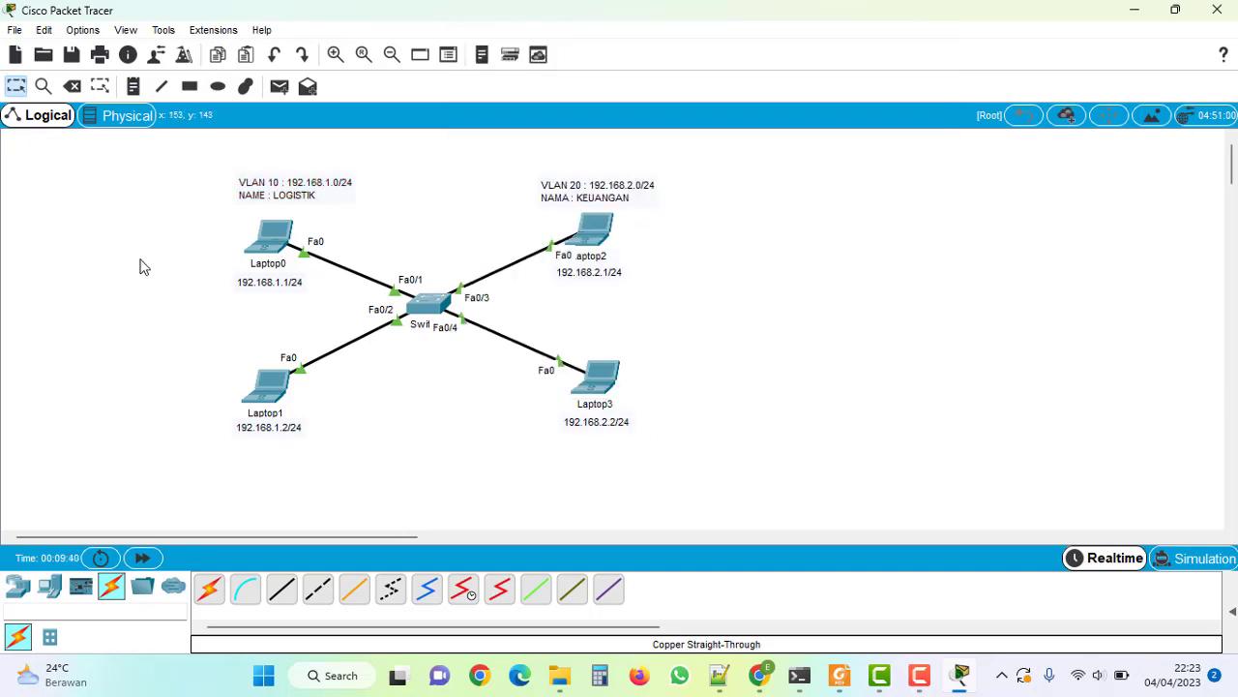
Draw a light yellow filled rectangle behind the VLAN 10 laptops and a light cyan one behind the VLAN 20 laptops, meeting at the switch.
click(191, 87)
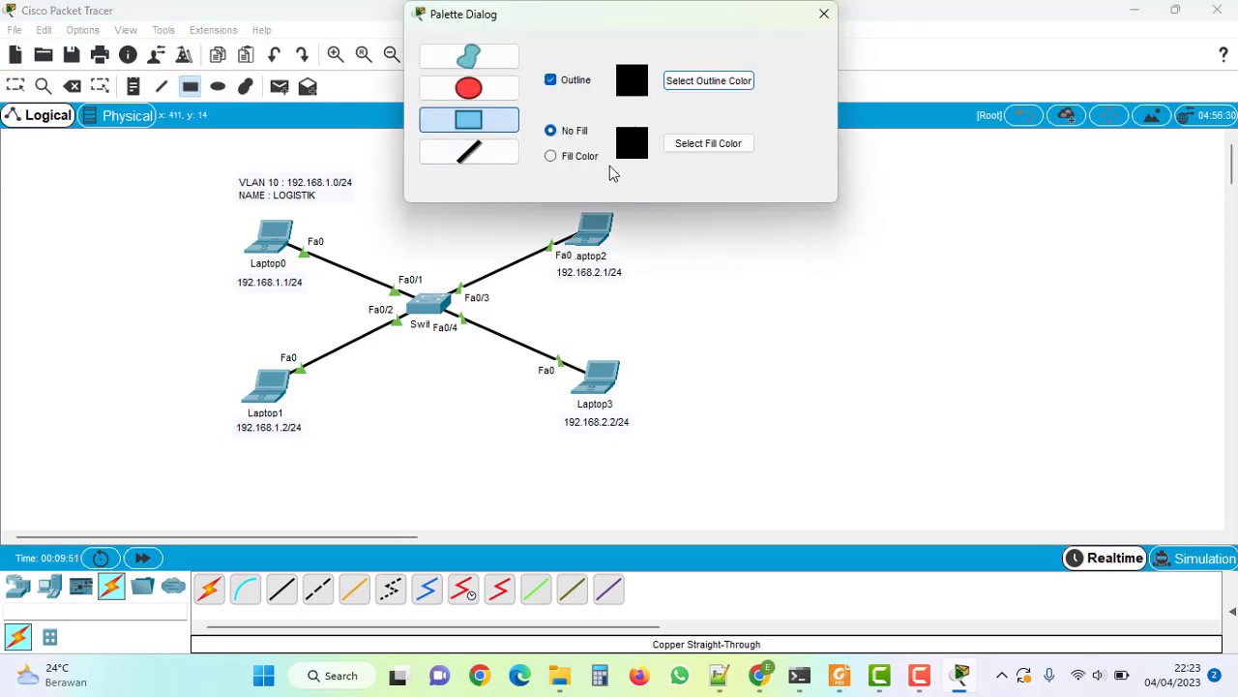
click(552, 158)
click(689, 151)
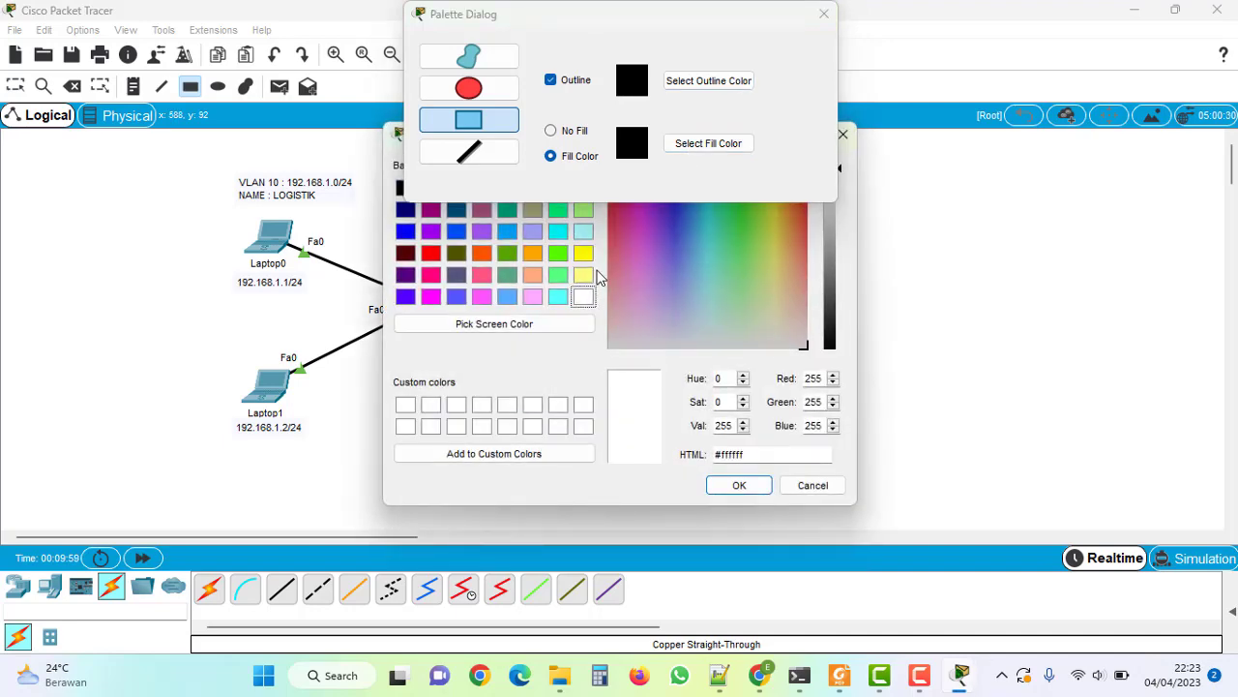
click(583, 275)
click(752, 487)
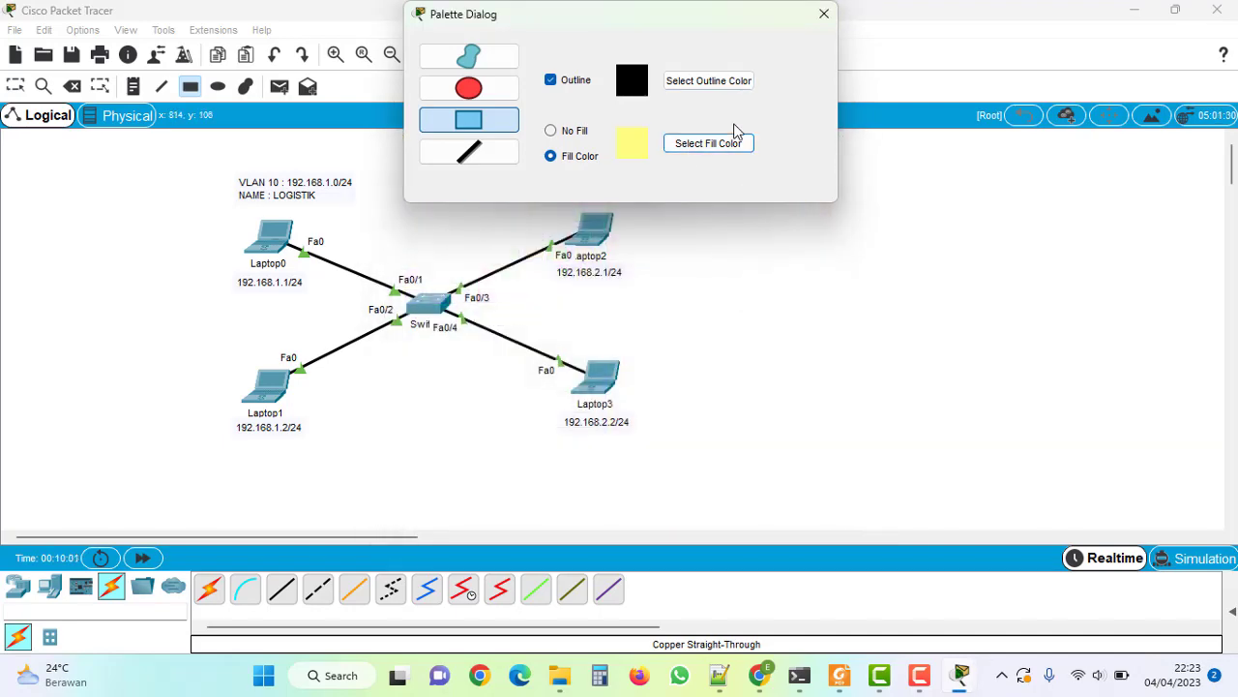
click(824, 17)
drag(188, 155, 428, 448)
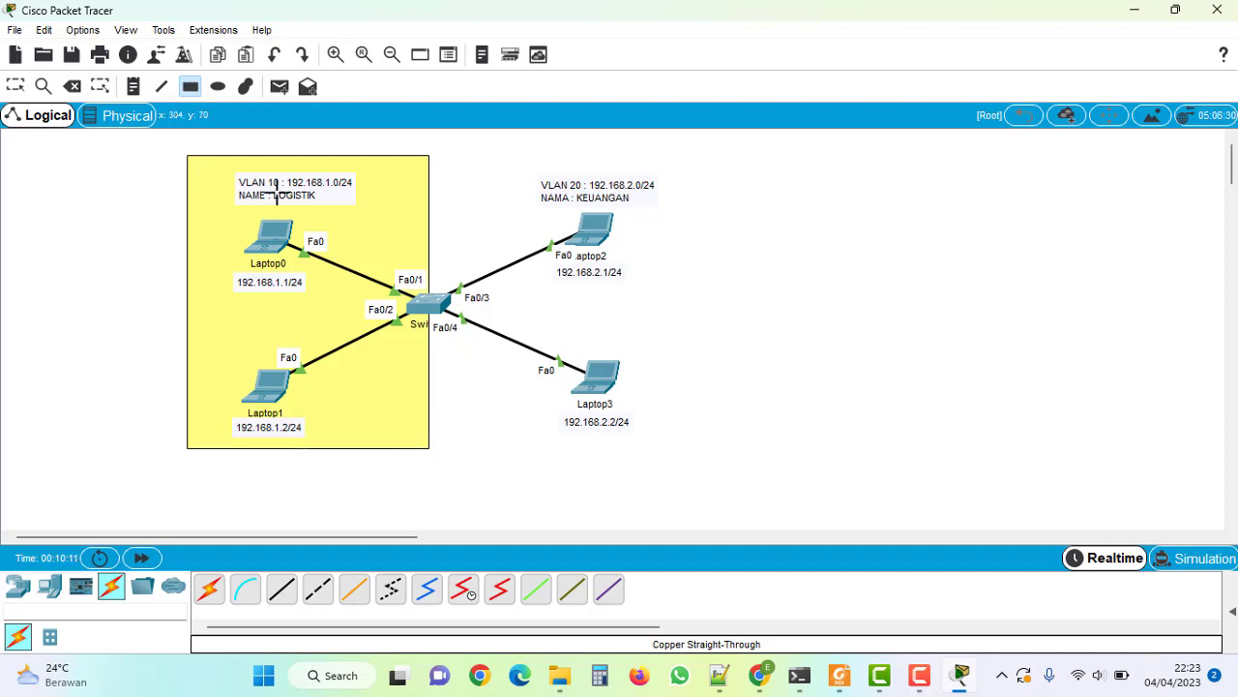
click(190, 86)
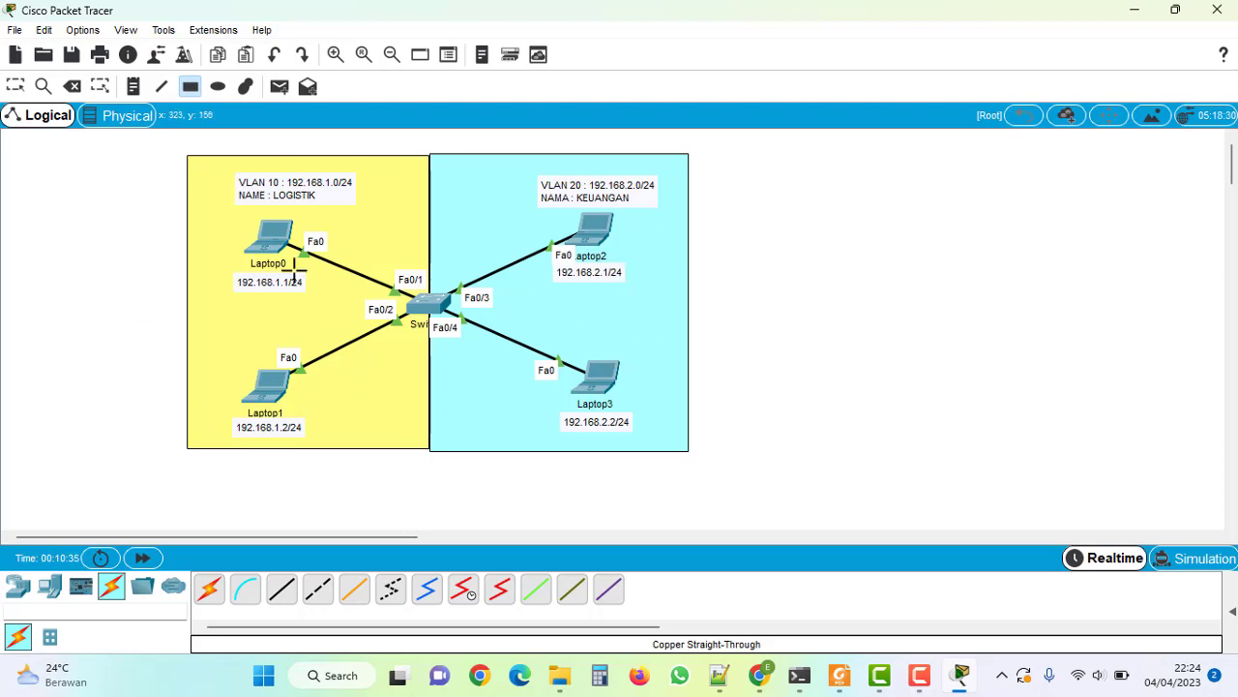
Switch to Foxit Reader to compare the drawing with the TOPOLOGI diagram and review the KONFIGURASI section's switch commands.
click(837, 676)
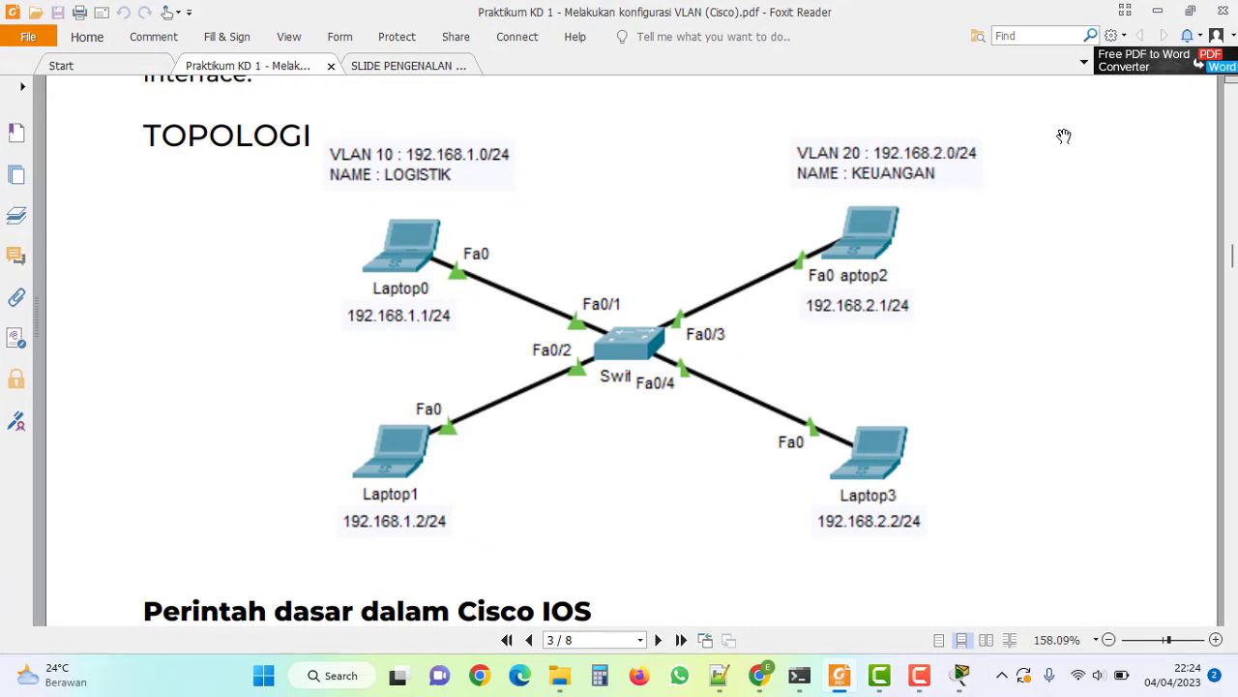
click(1157, 11)
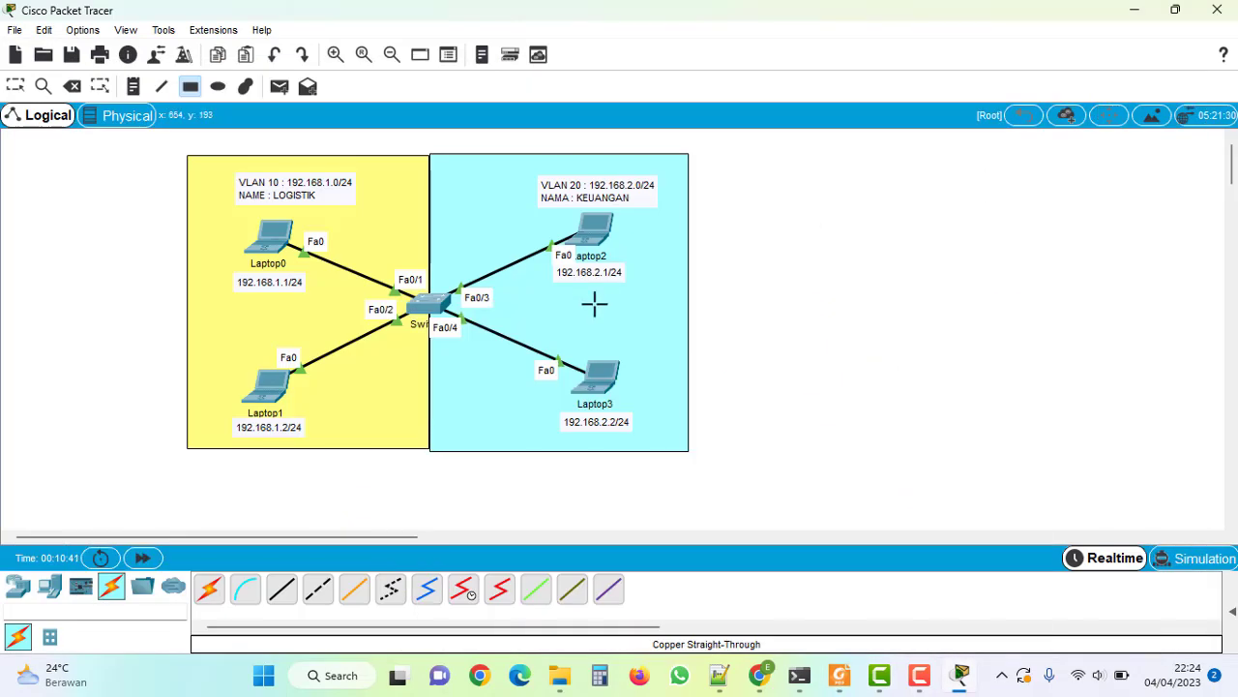
key(Escape)
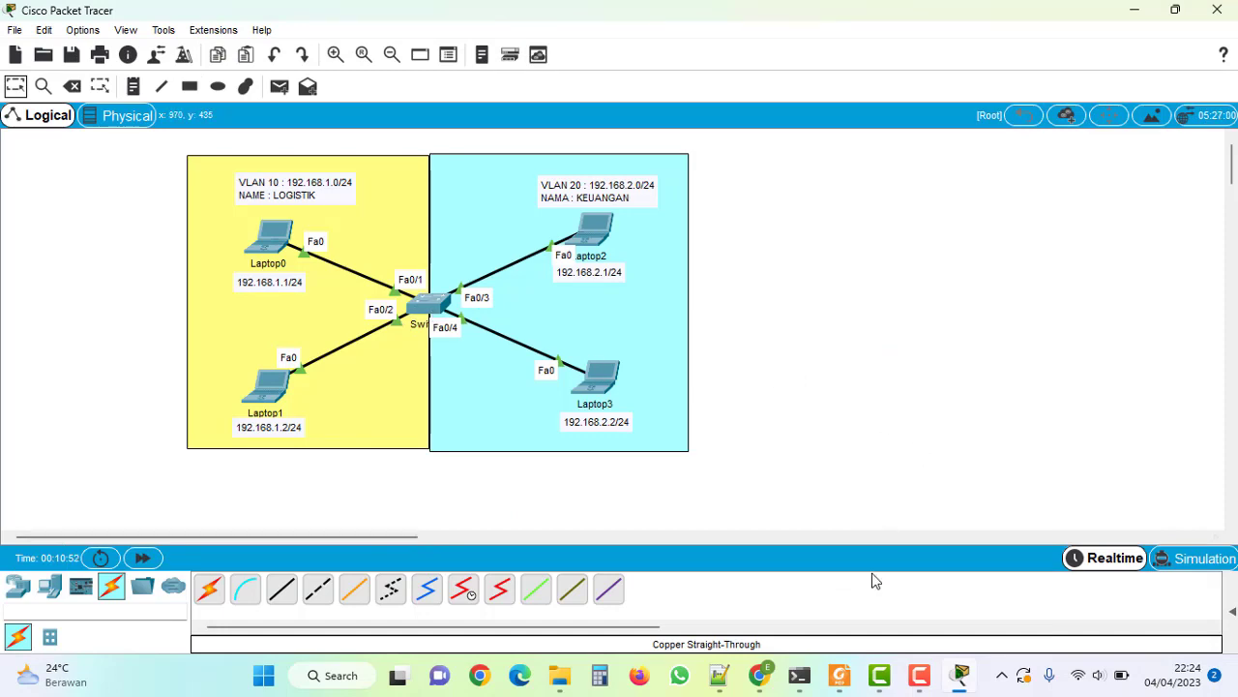
click(841, 675)
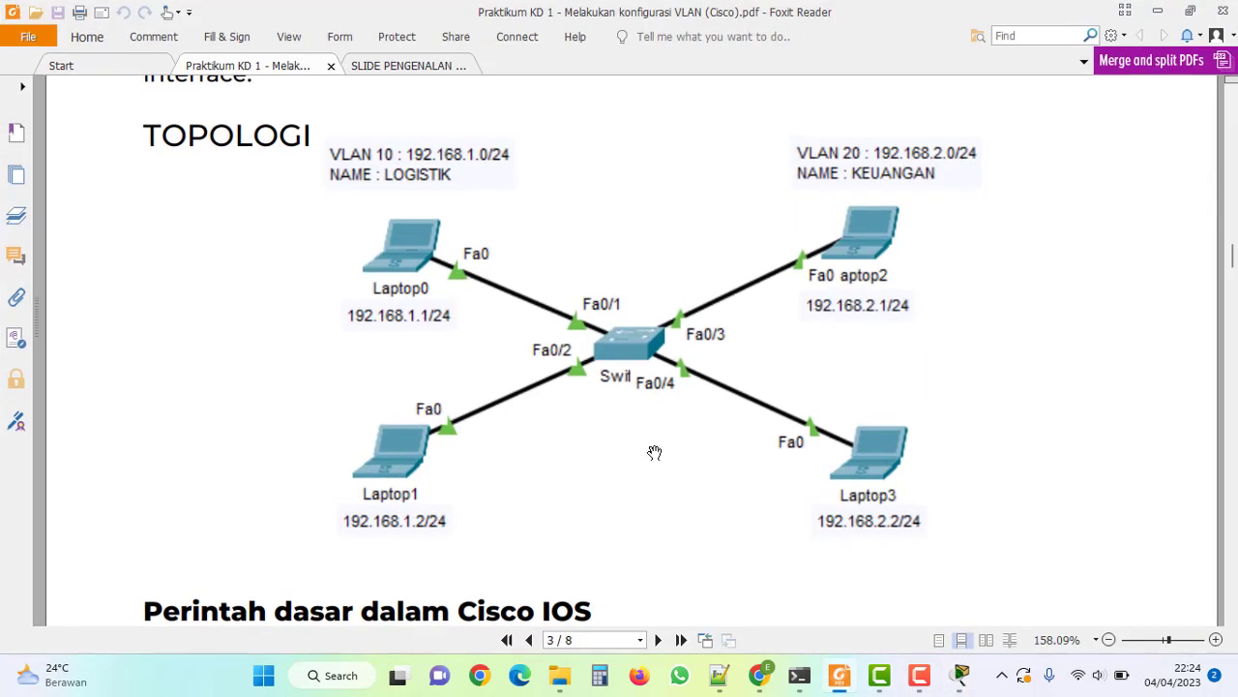
scroll(473, 358, down, 8)
scroll(473, 358, down, 8)
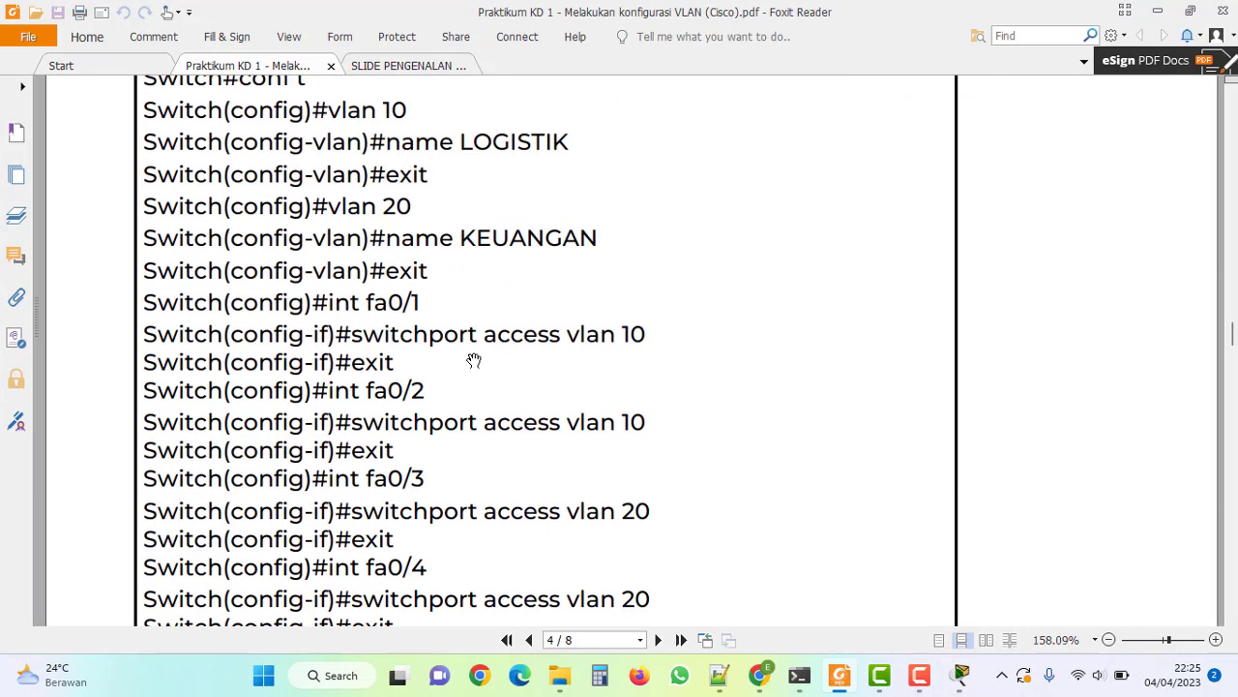
scroll(473, 358, up, 5)
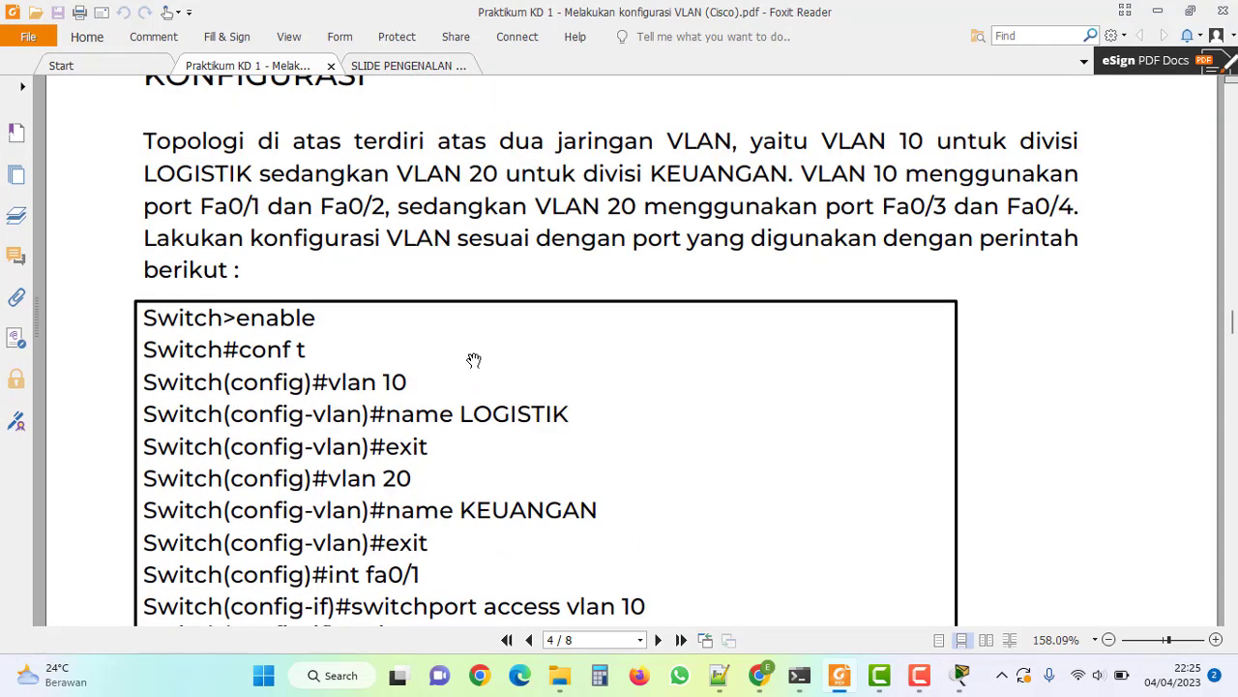
click(1157, 11)
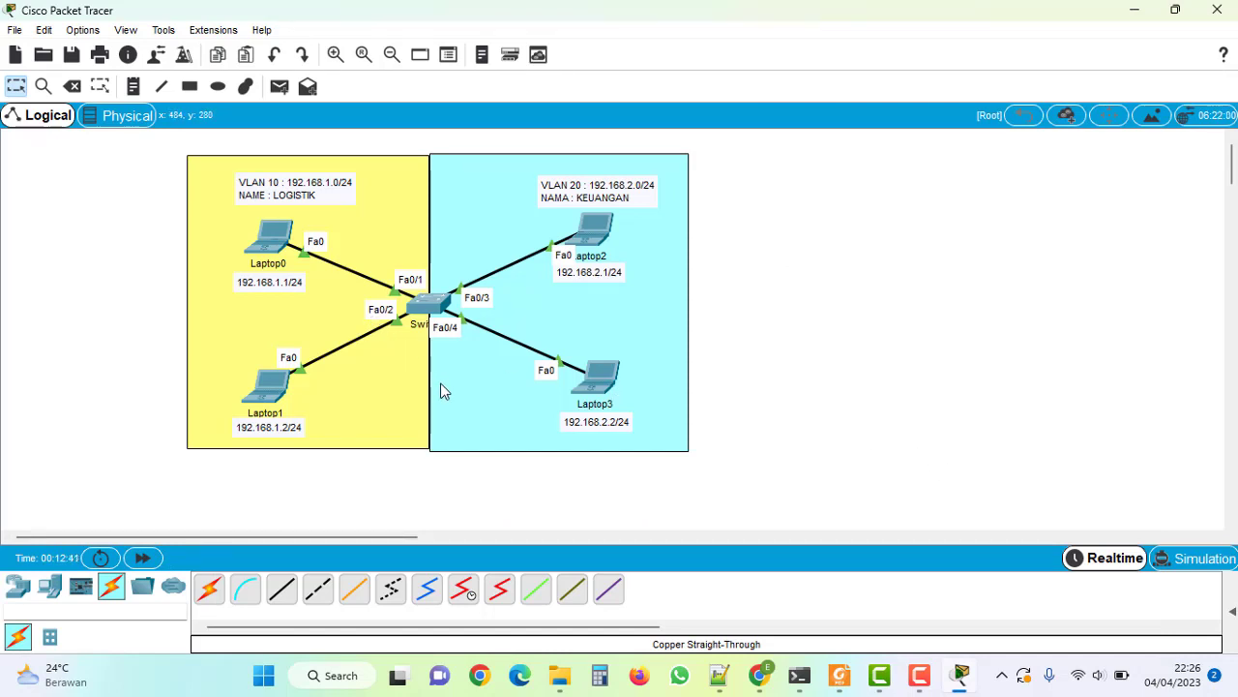
Open the switch's IOS command line in Packet Tracer and bring up its user prompt.
click(430, 300)
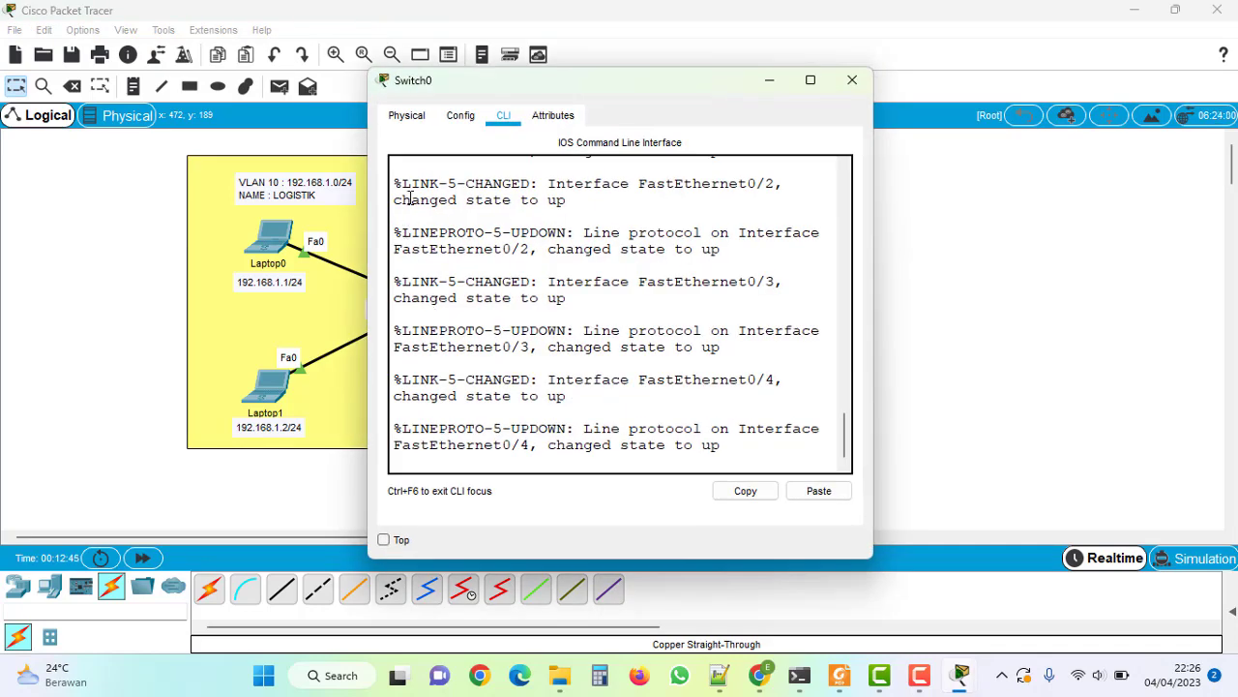
click(406, 118)
click(503, 118)
scroll(668, 347, up, 5)
scroll(668, 347, down, 5)
key(Return)
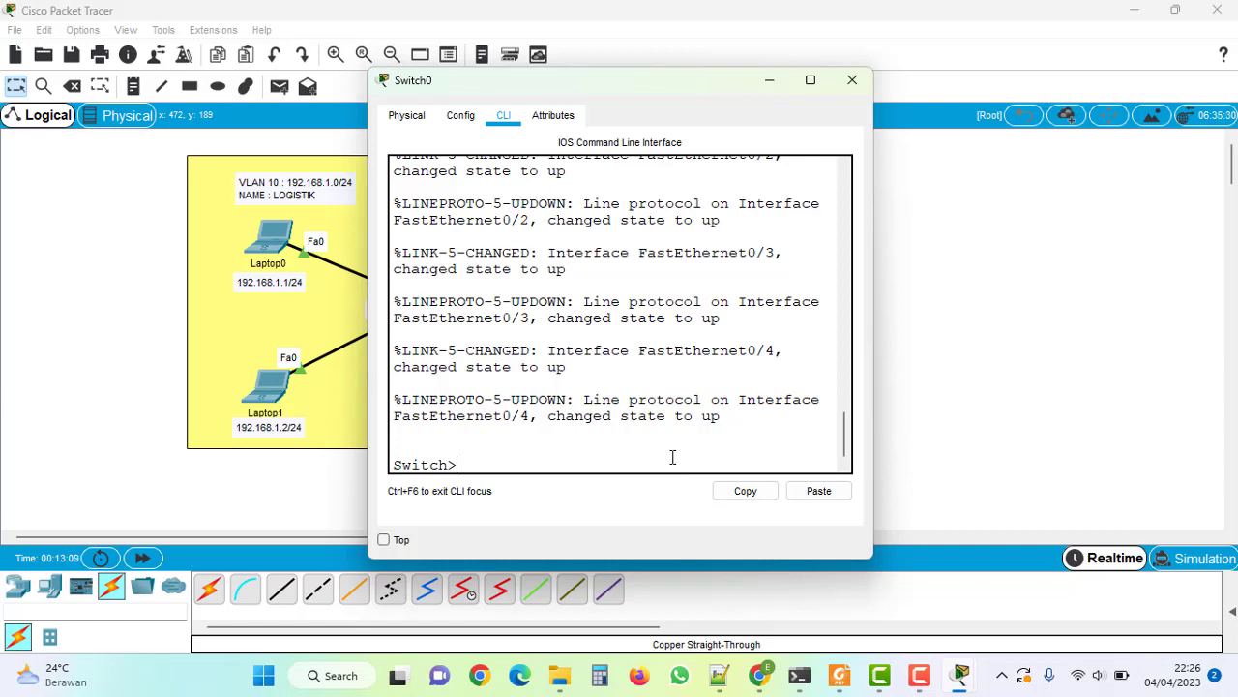
scroll(673, 457, down, 1)
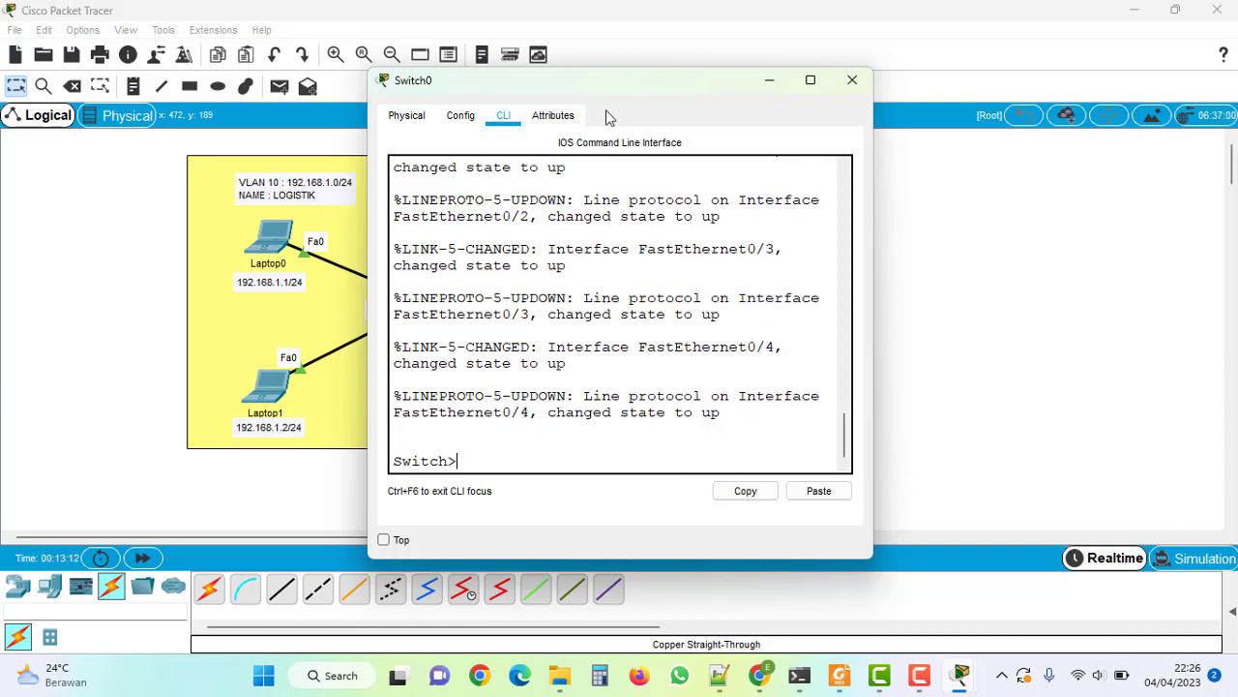
drag(593, 90, 623, 36)
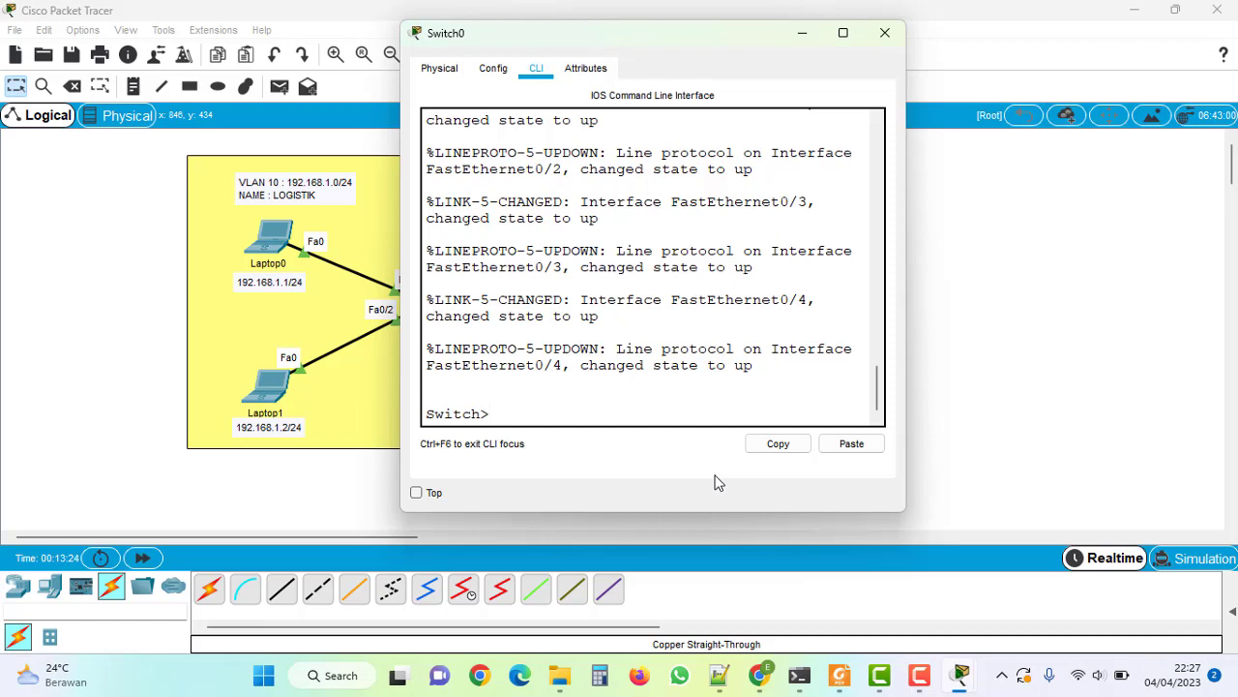
Enter privileged mode on the switch with enable, and global configuration mode with configure terminal.
text(enable)
key(Return)
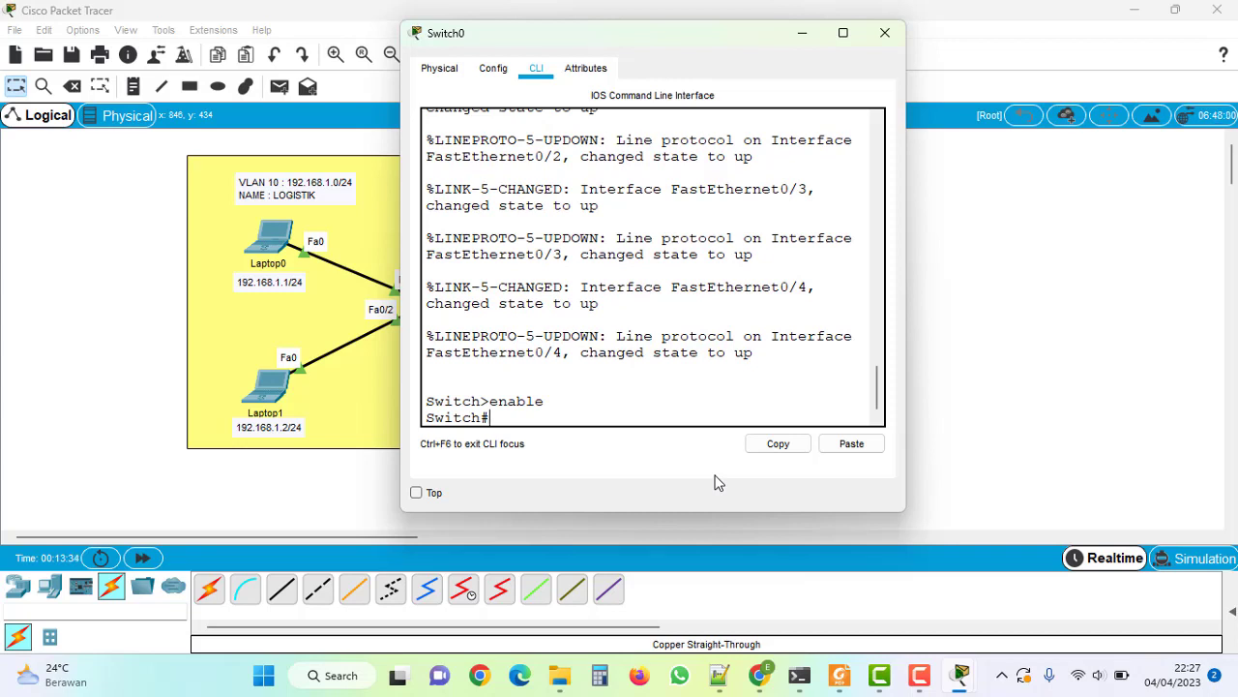
text(configure terminal)
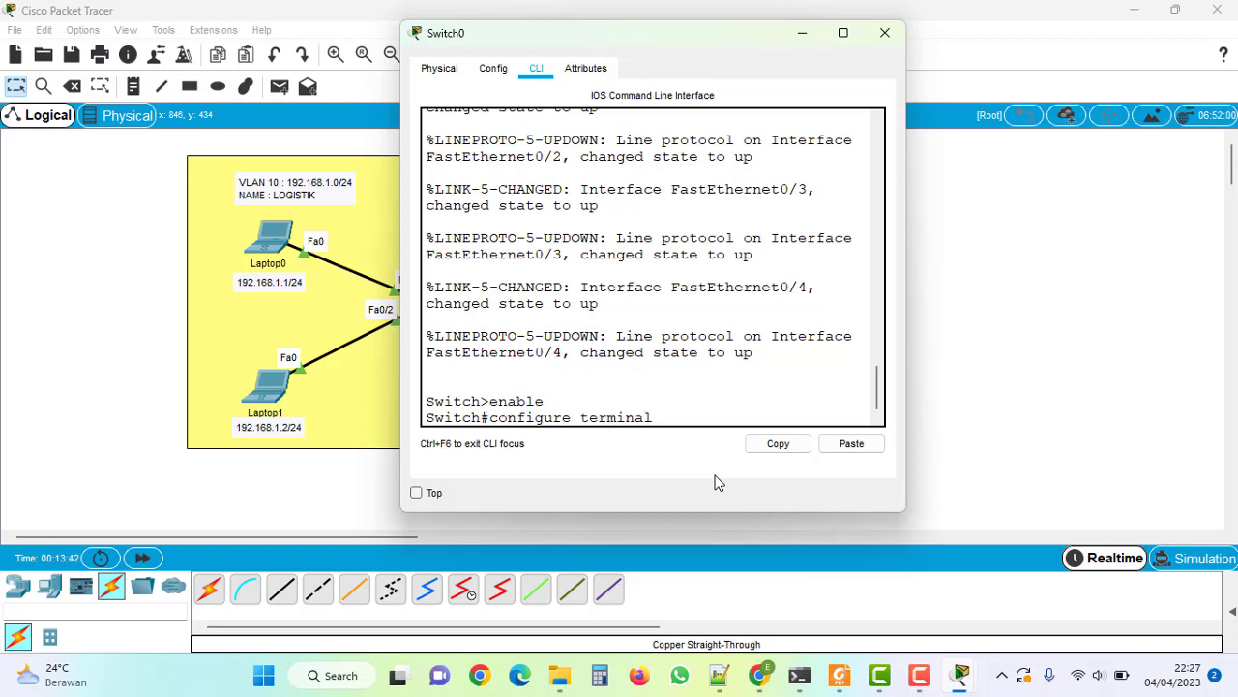
key(Return)
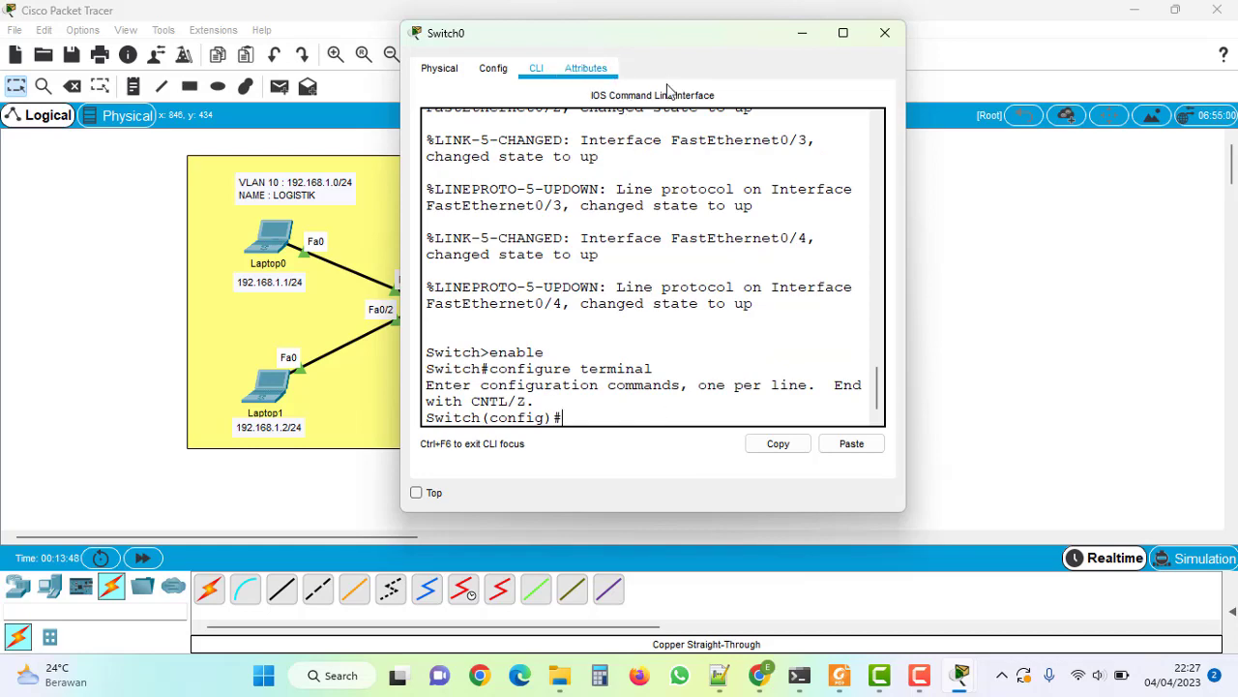
Set the switch's hostname to "Switch_" followed by the owner's first name in capitals.
drag(666, 32, 664, 171)
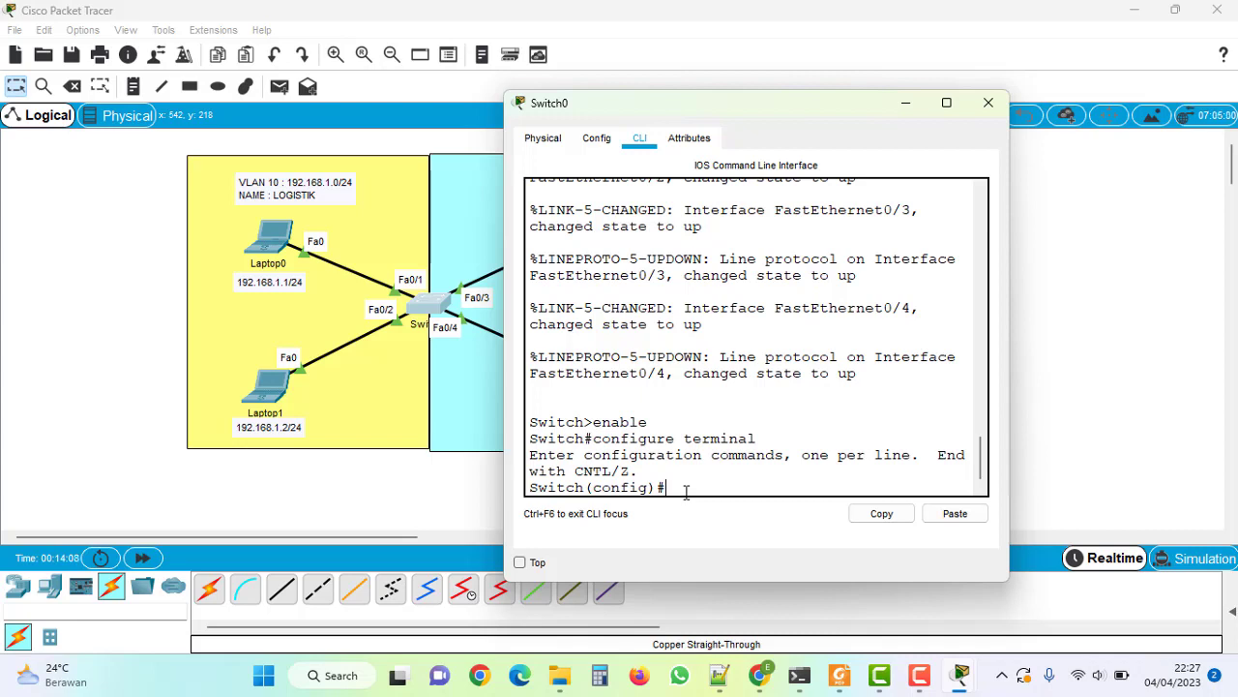
text(hostname Switch)
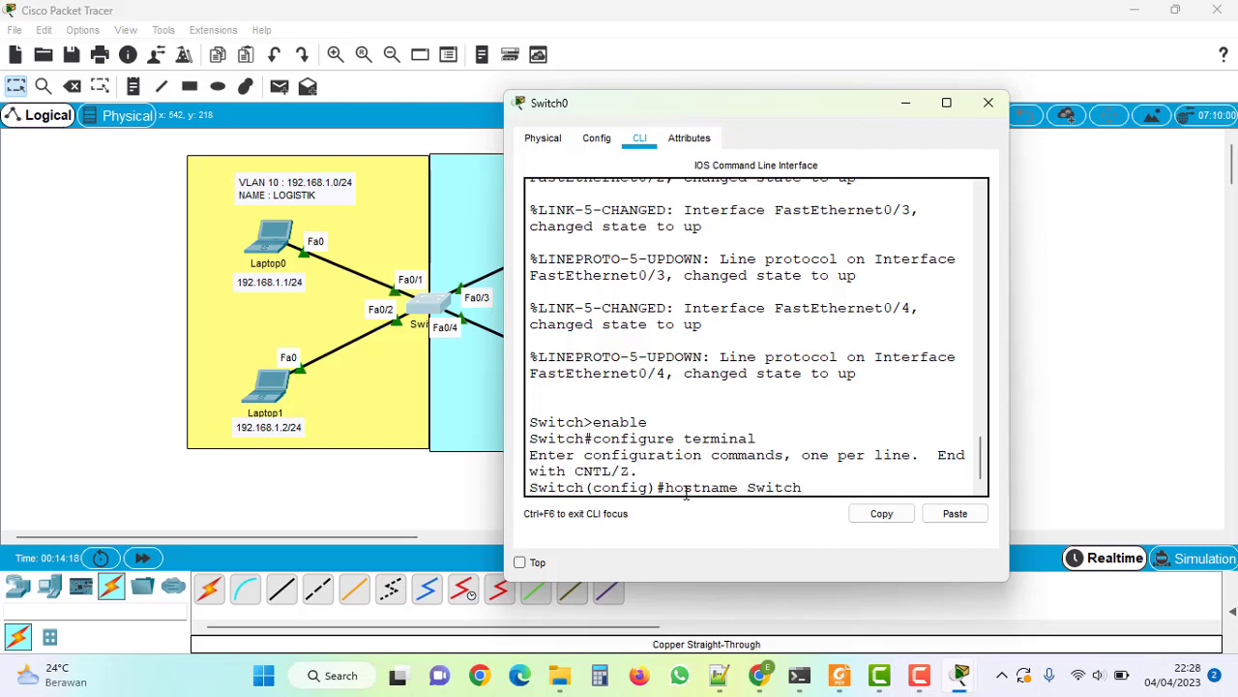
text(EKO)
key(Return)
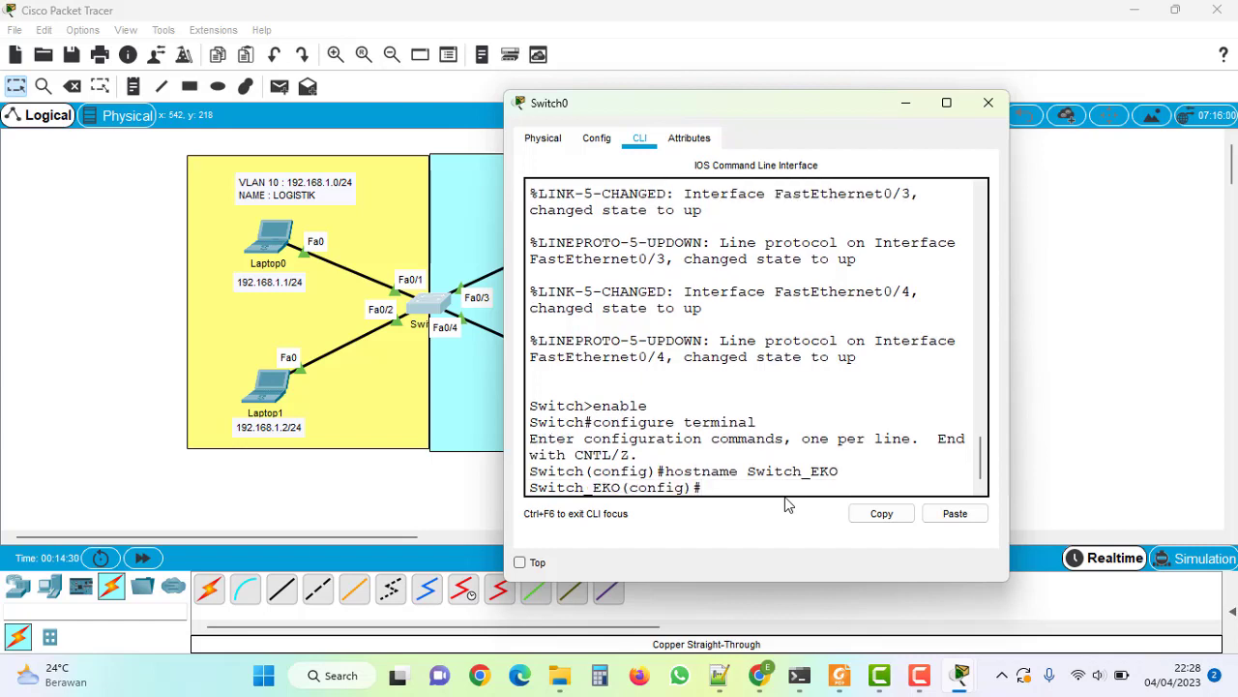
drag(530, 486, 630, 487)
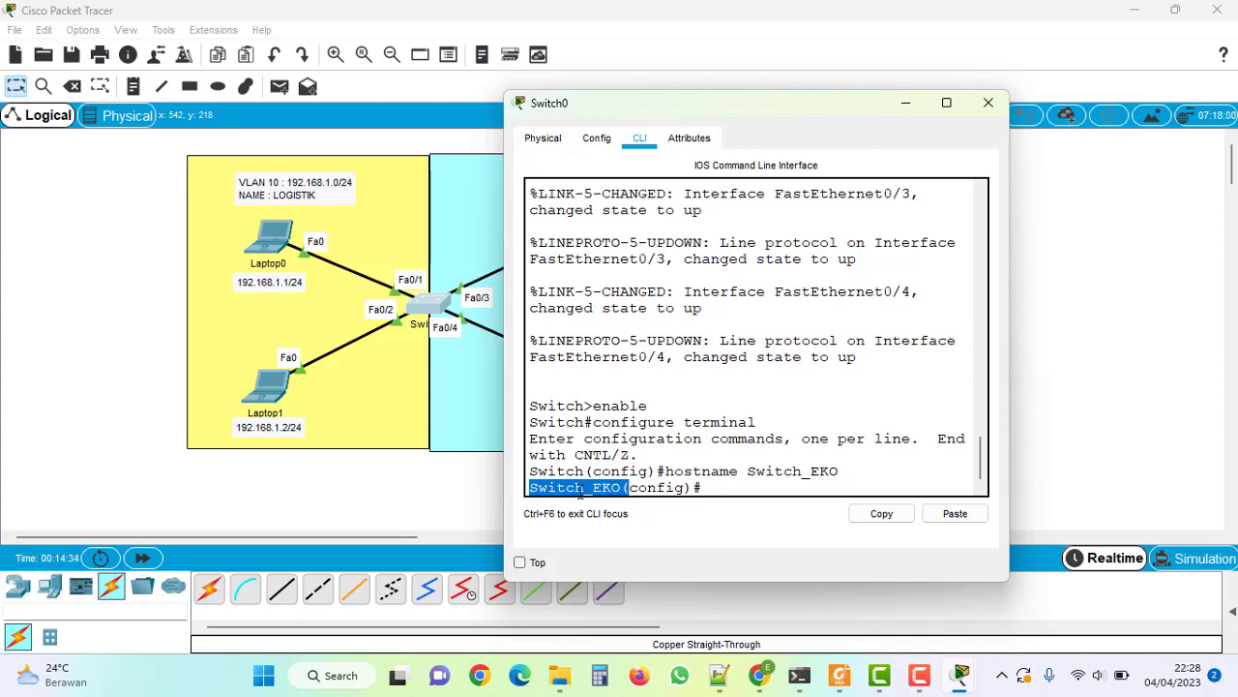
click(708, 486)
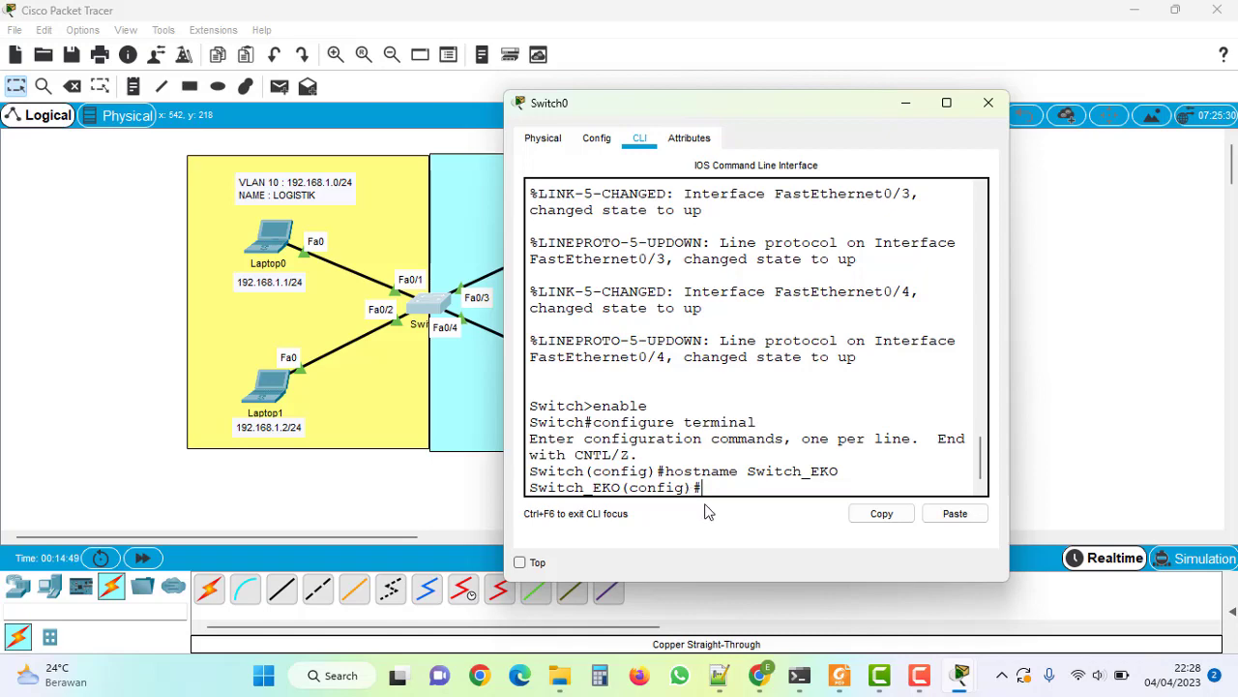
Switch to Foxit Reader and review the listed commands for creating VLANs 10 and 20 and assigning ports Fa0/1 to Fa0/4.
click(840, 675)
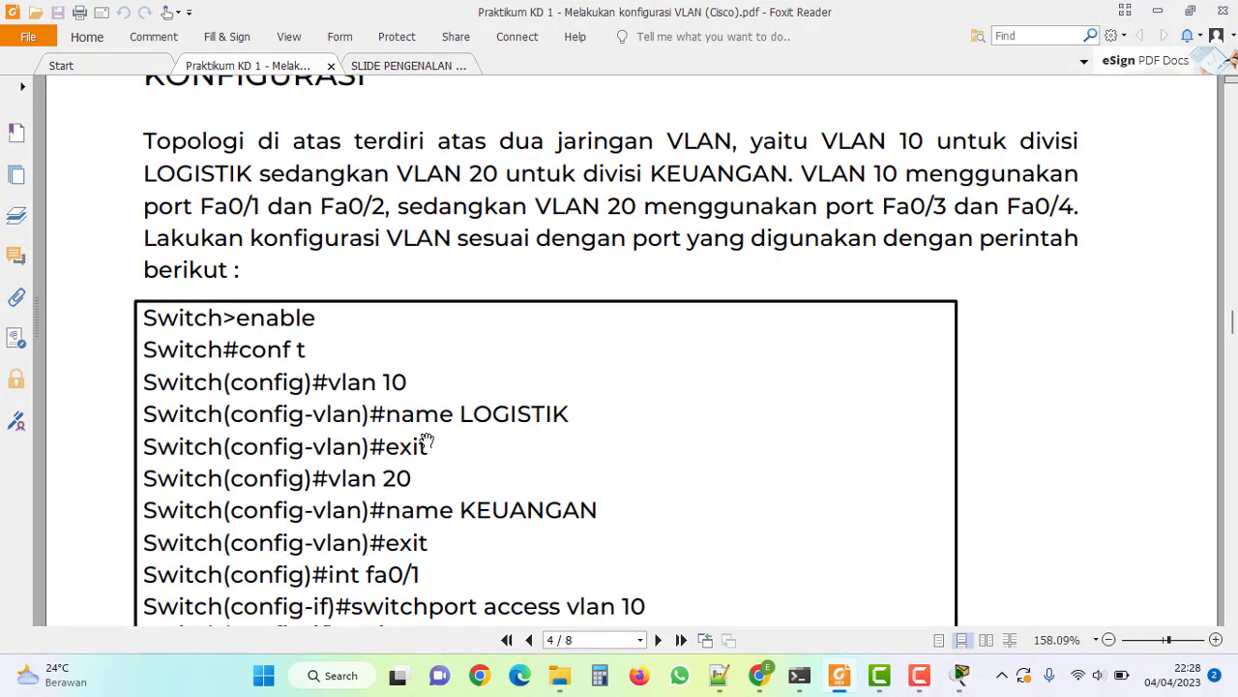
scroll(432, 427, down, 3)
scroll(432, 427, down, 6)
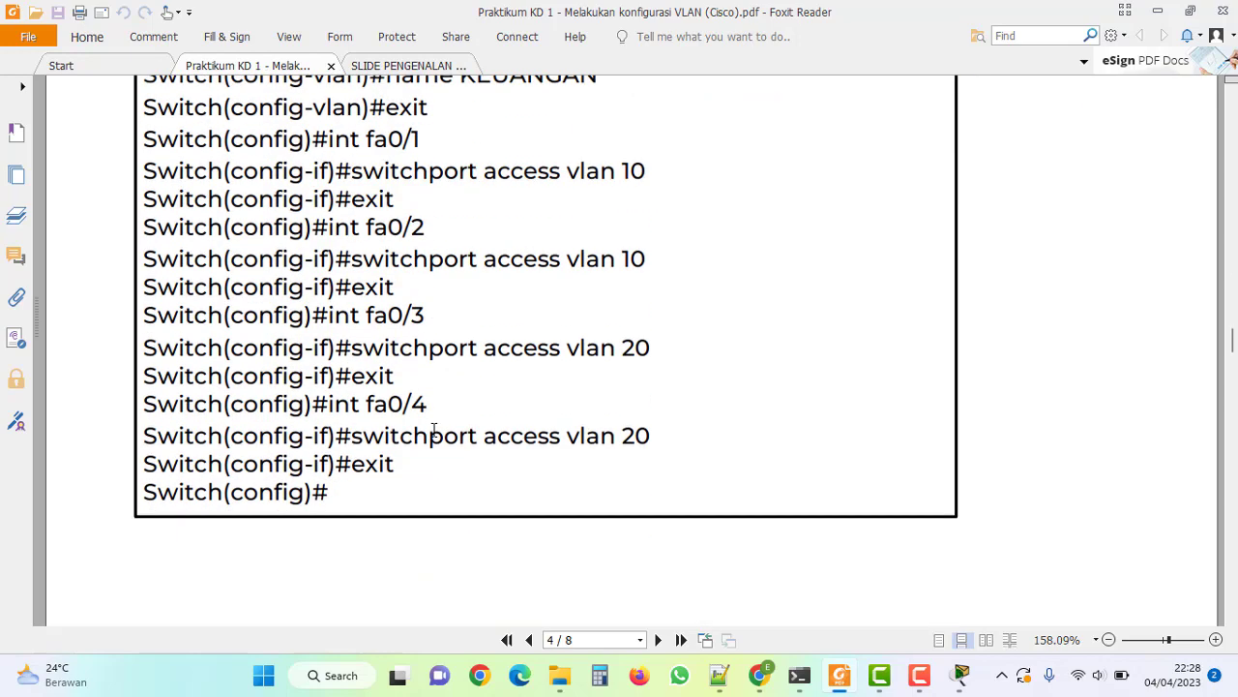
Switch back to Packet Tracer, create VLAN 10 named LOGISTIK on the switch, and return to global configuration mode.
scroll(433, 429, up, 5)
scroll(434, 428, up, 2)
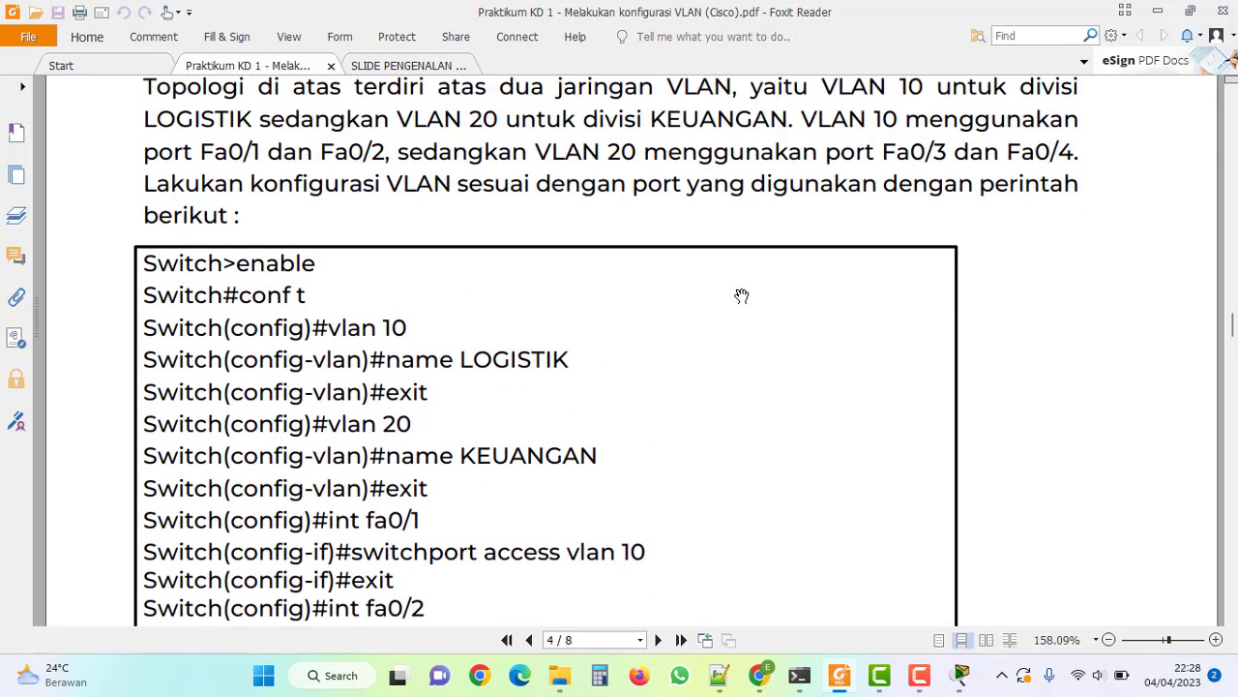
click(1157, 11)
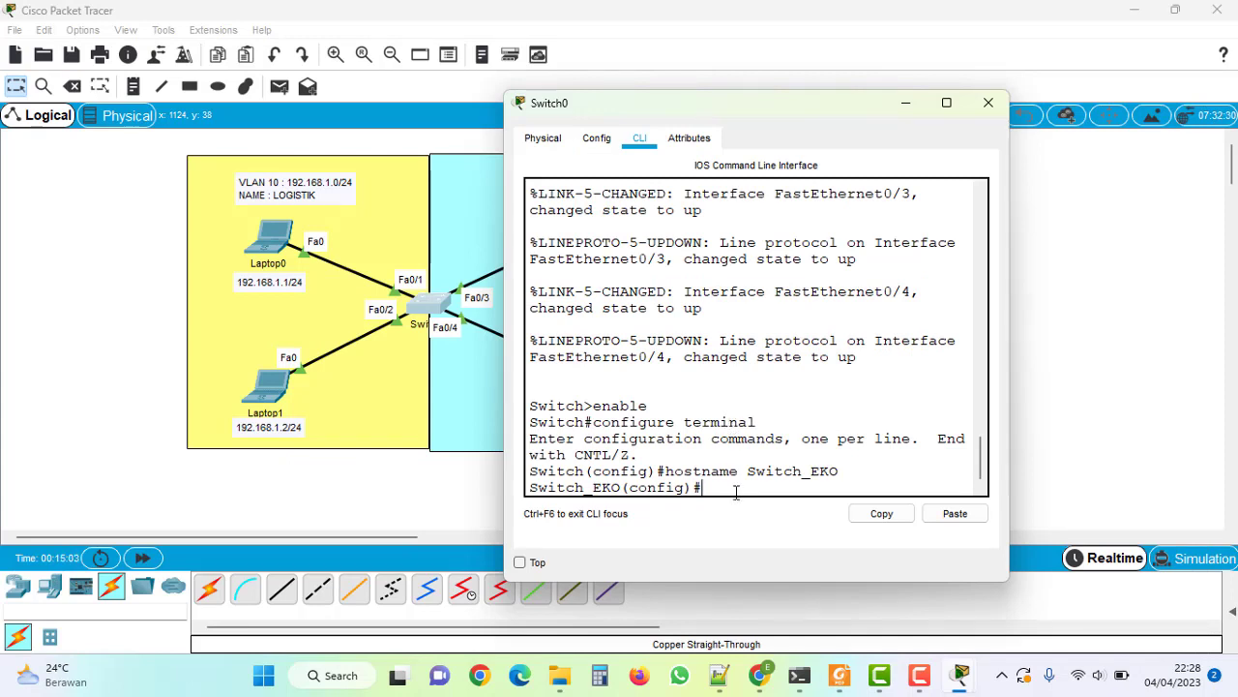
text(vlan 10)
key(Return)
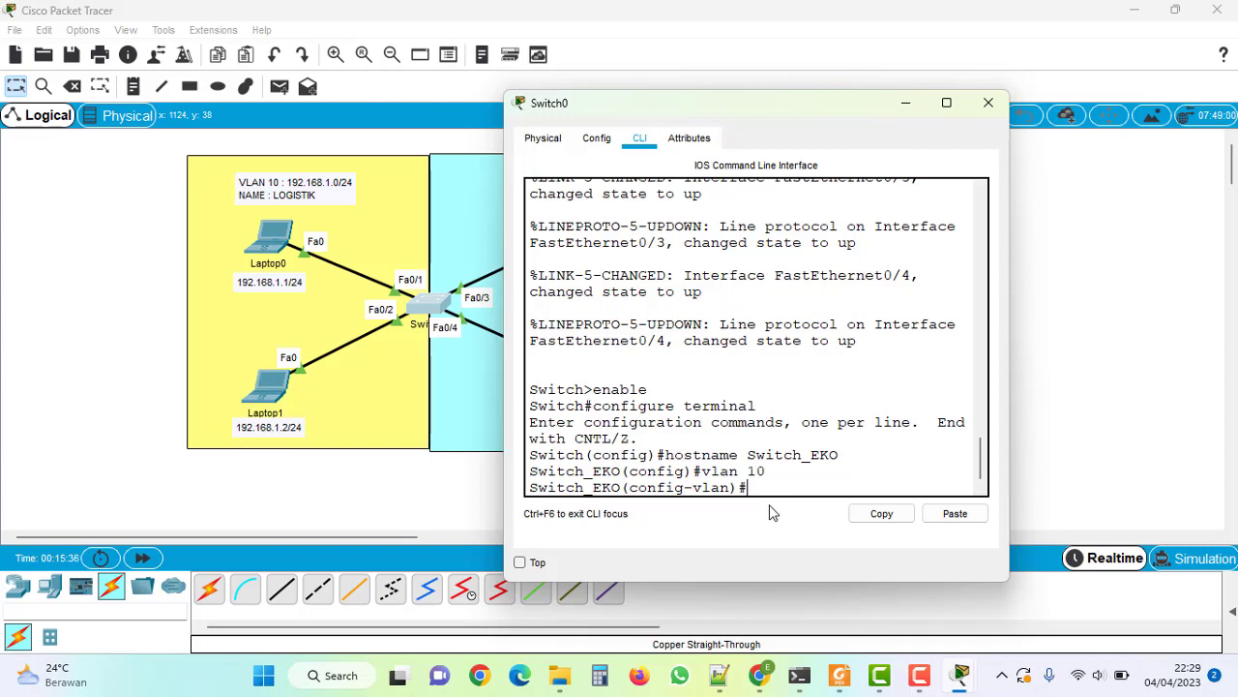
text(name LOGISTIK)
key(Return)
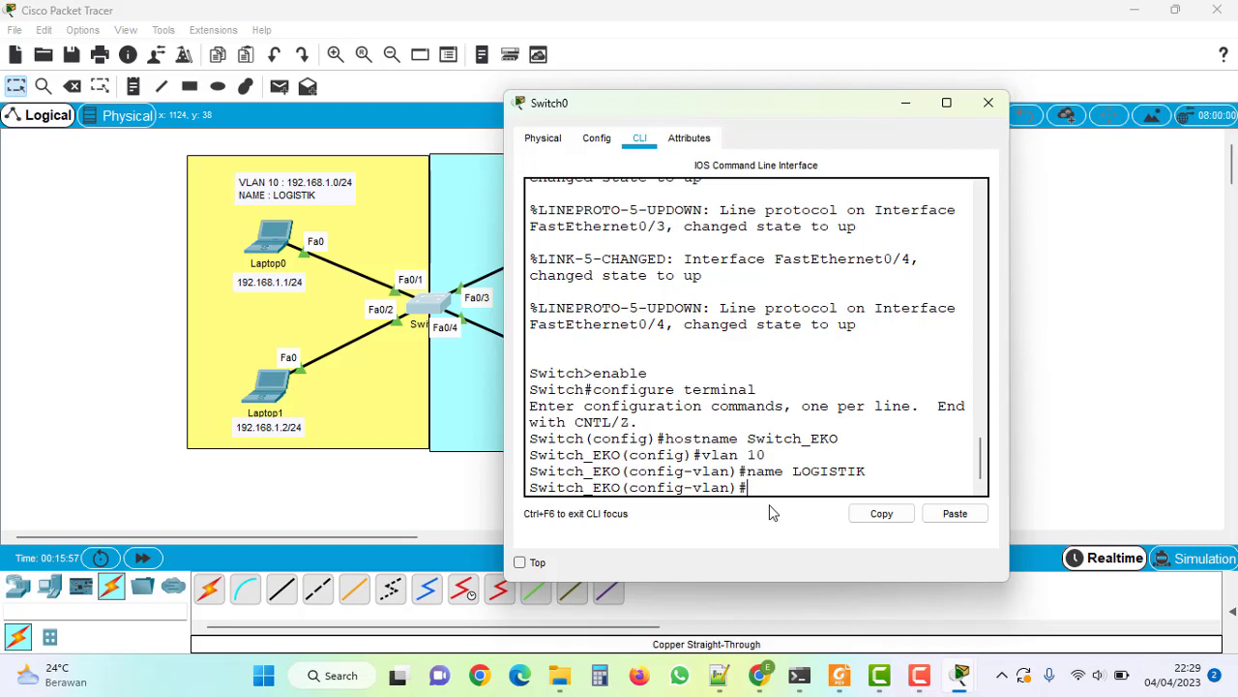
text(exit)
key(Return)
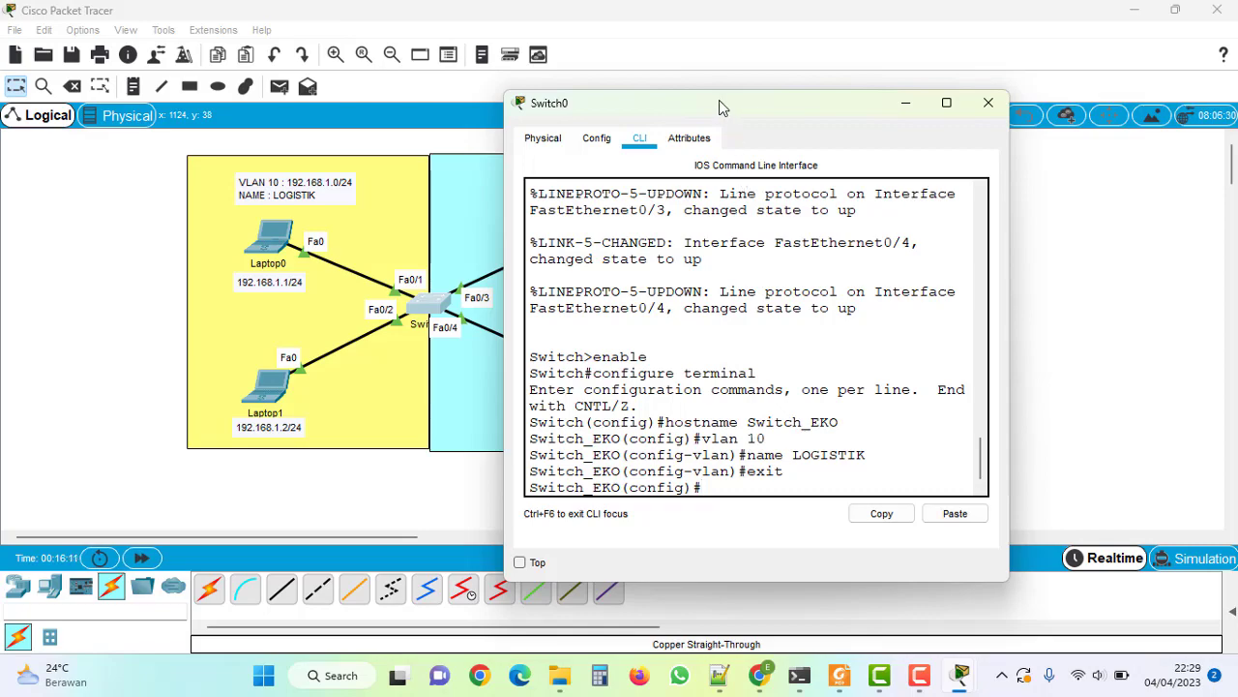
Create VLAN 20 named KEUANGAN on the switch and return to global configuration mode.
drag(719, 99, 236, 102)
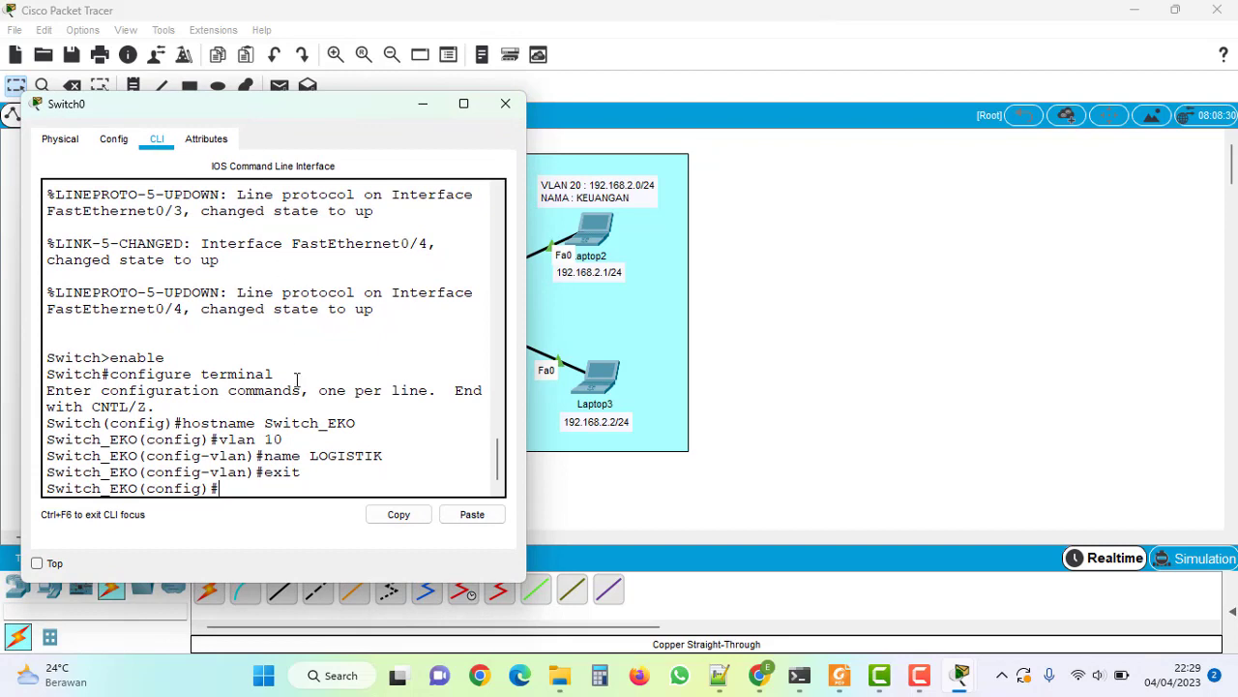
text(vlan)
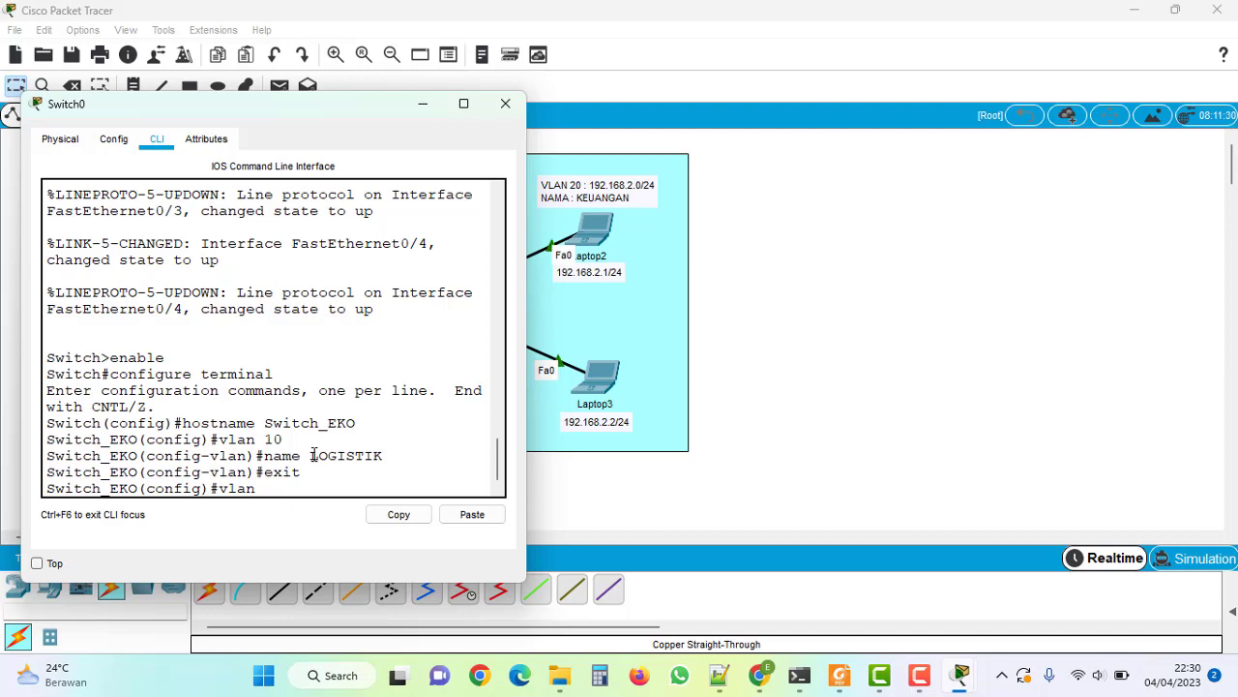
text( 20)
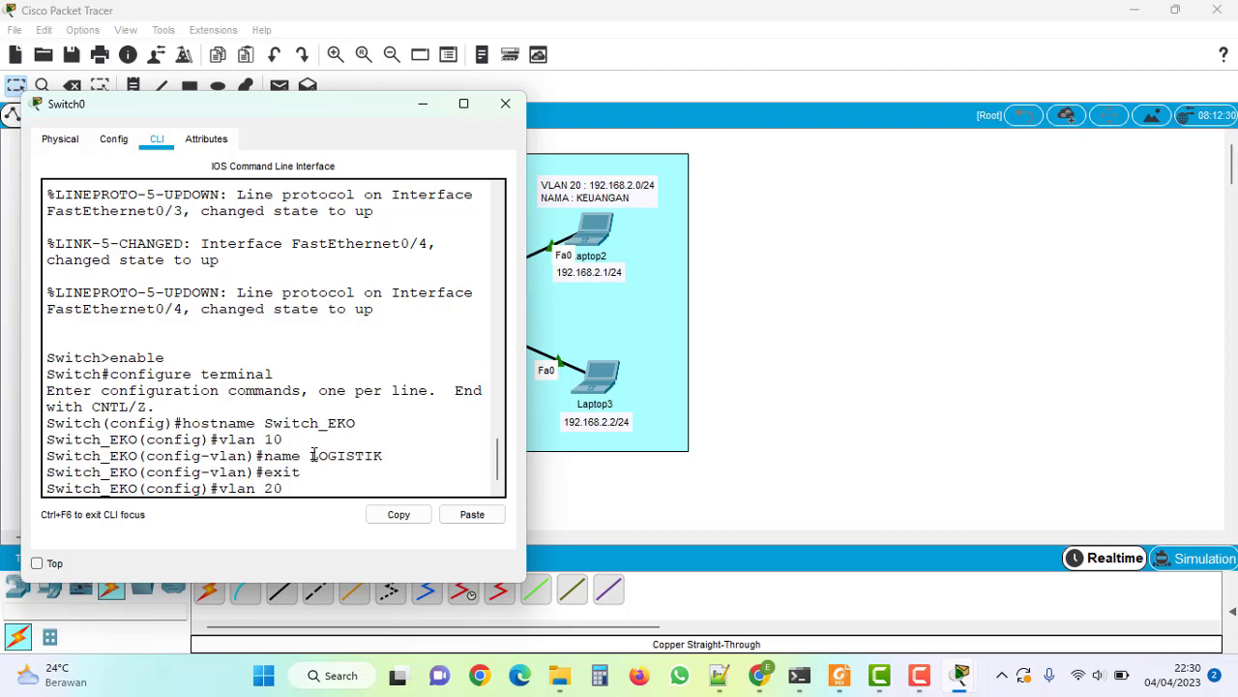
key(Return)
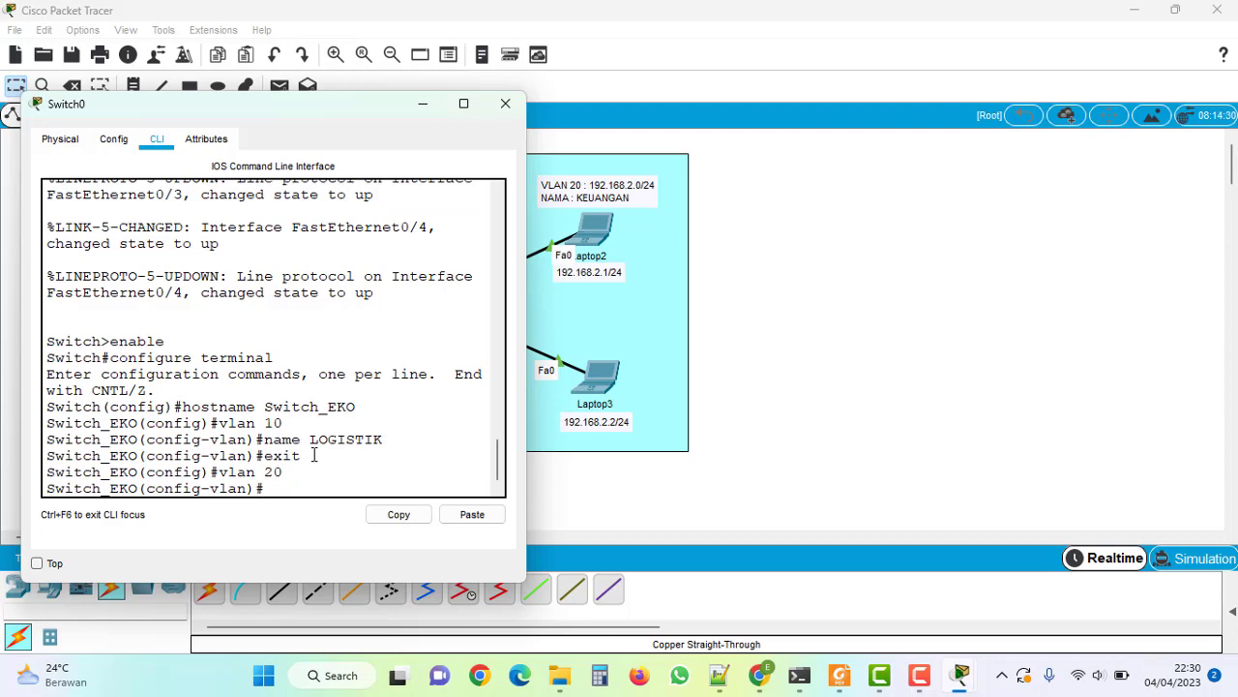
text(name KEUANGAN)
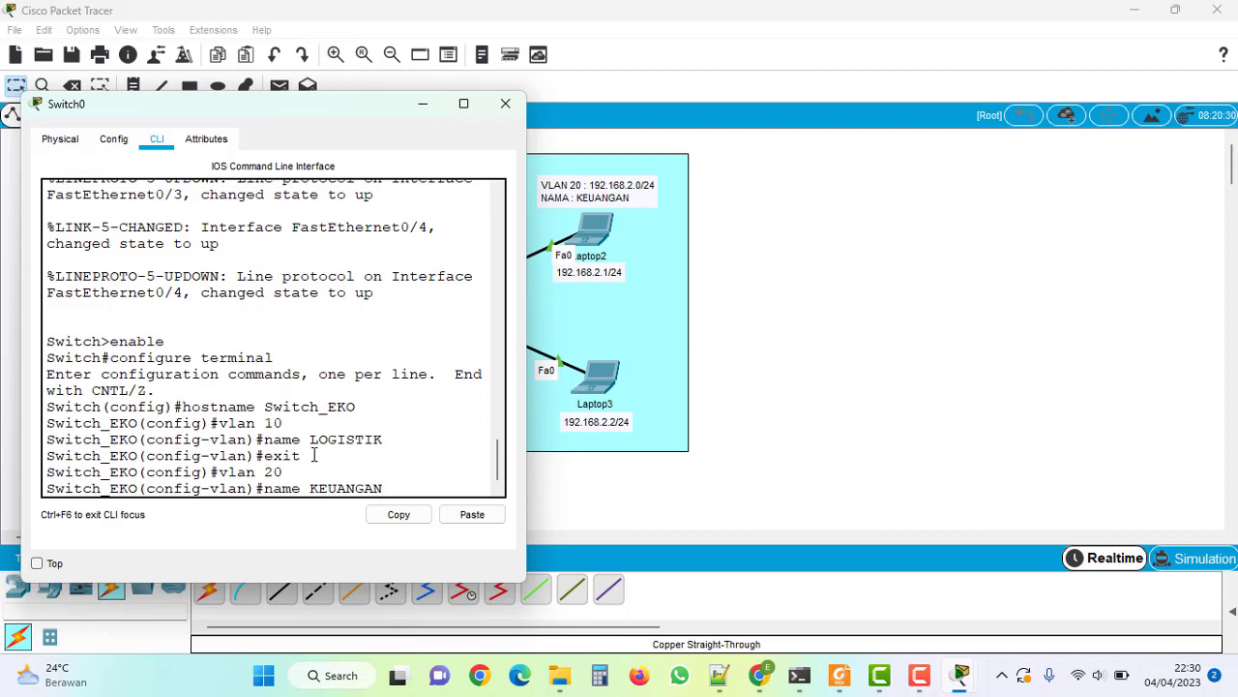
key(Return)
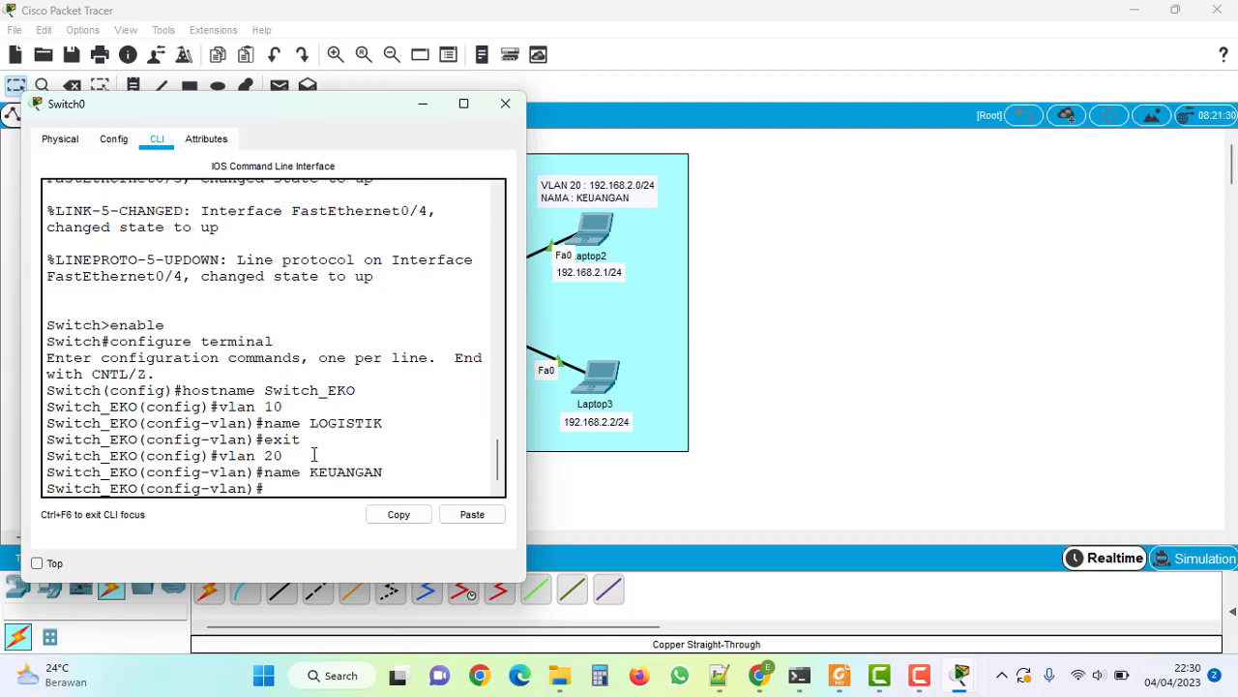
text(exit)
key(Return)
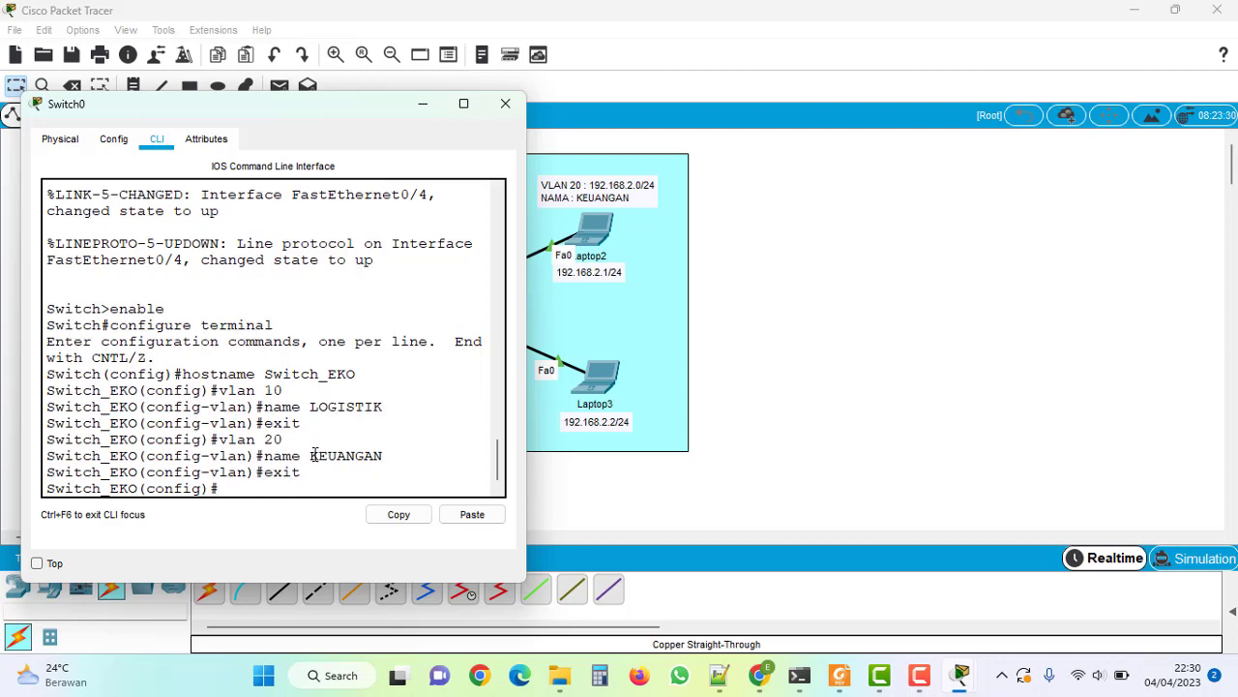
Assign interface fa0/1 to VLAN 10 with switchport access vlan 10, and exit interface configuration.
drag(271, 97, 878, 96)
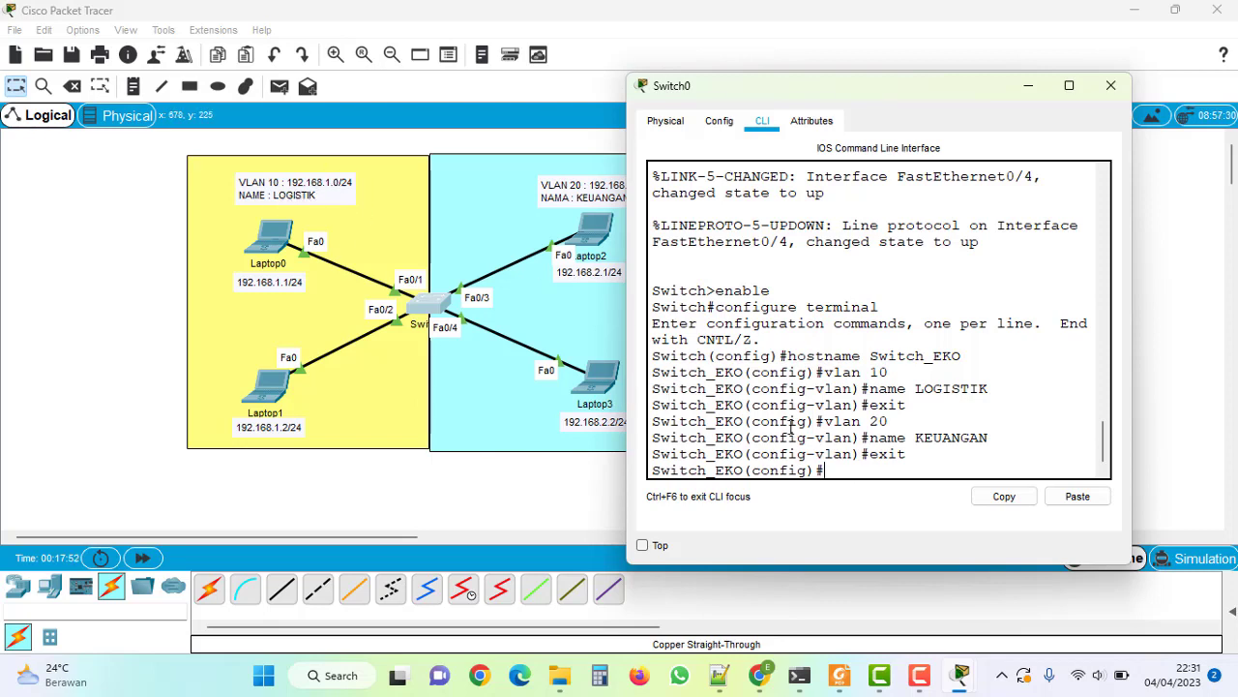
click(845, 471)
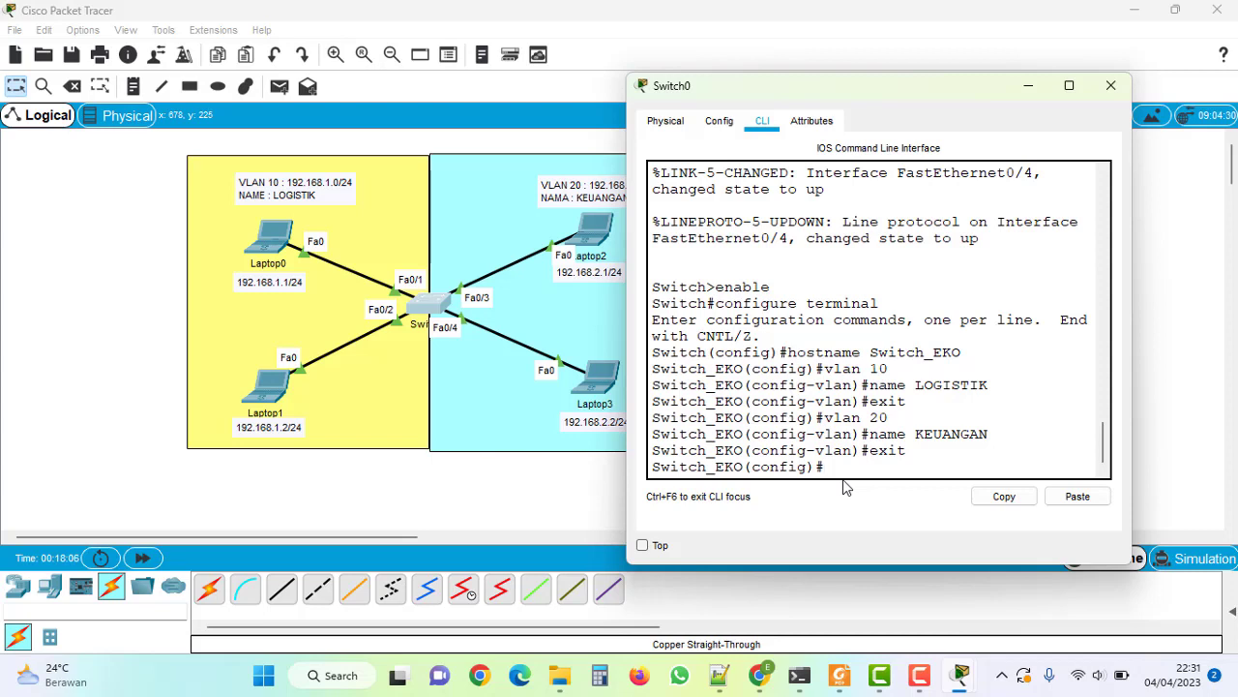
text(int fa0/1)
key(Return)
text(switchport access vlan 10)
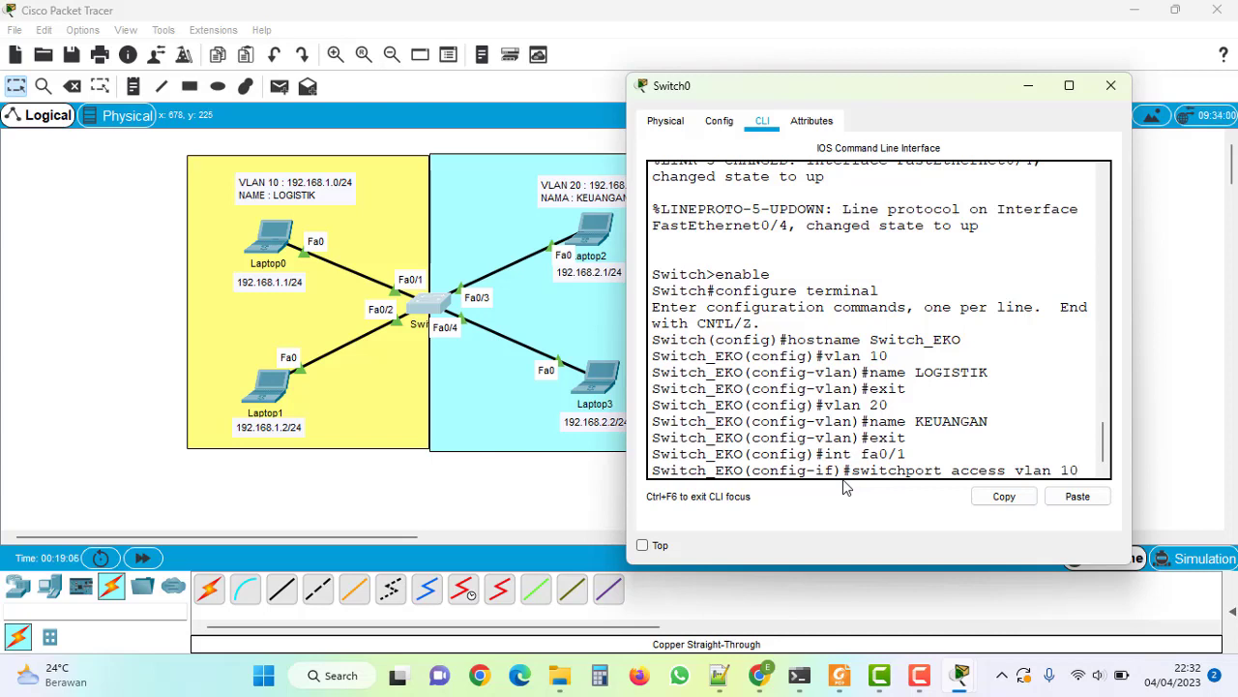
key(Return)
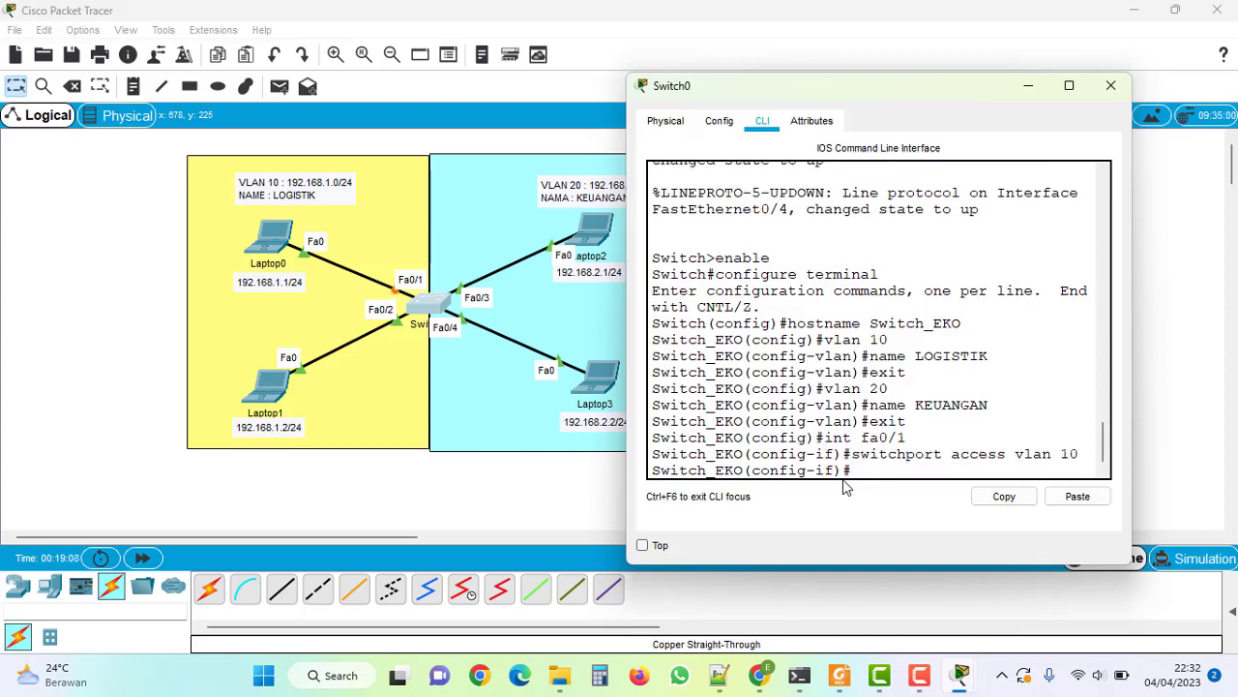
text(exit)
key(Return)
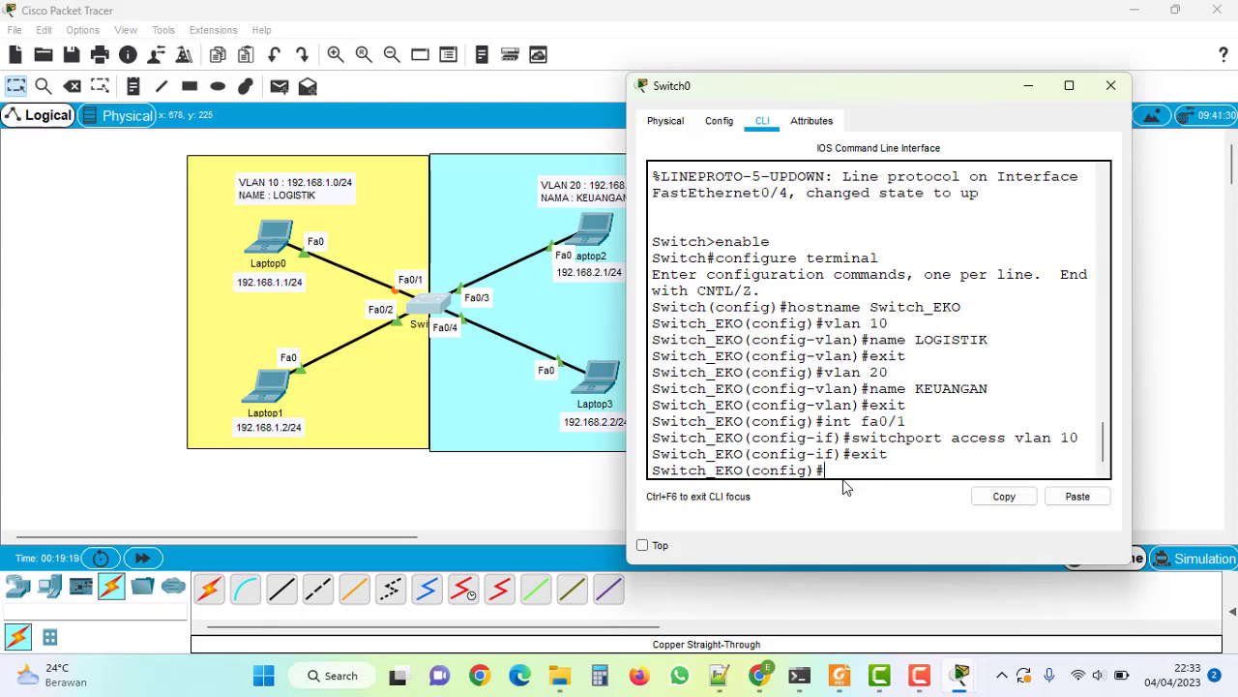
Assign interface fa0/2 to VLAN 10 by reusing the earlier commands, and exit interface configuration.
text(switchport access vlan 10)
key(Up)
key(Up)
key(Up)
key(BackSpace)
text(2)
key(Return)
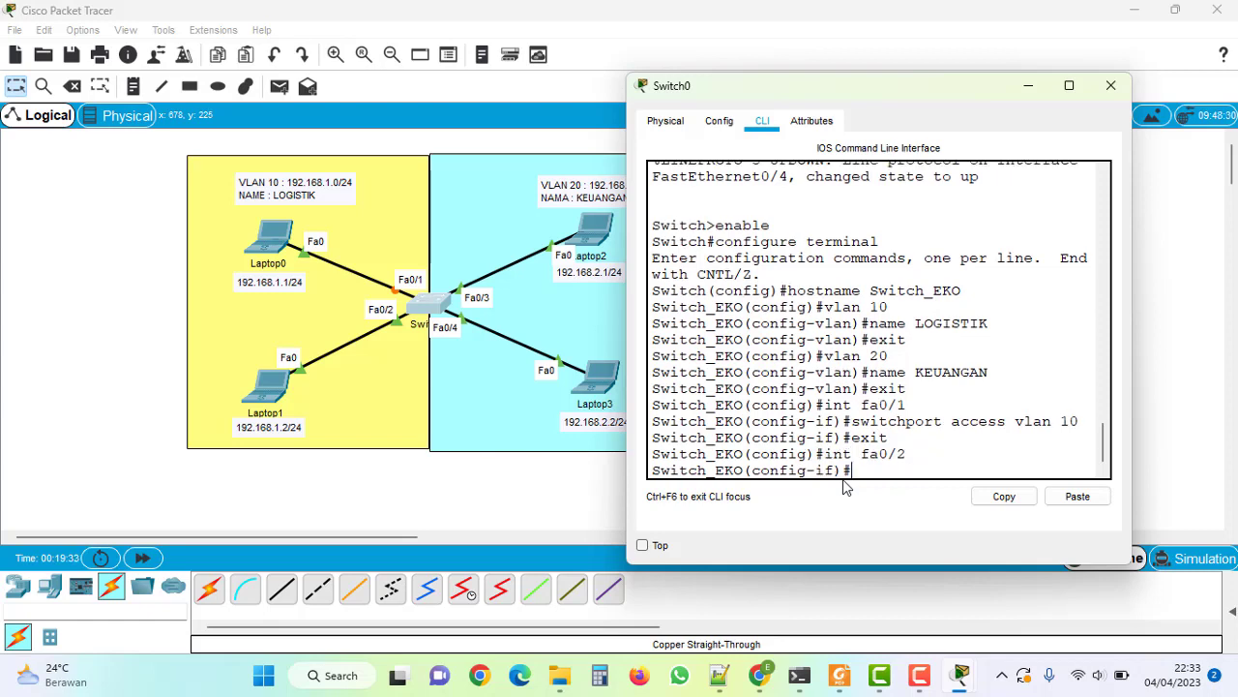
key(Up)
key(Up)
key(Up)
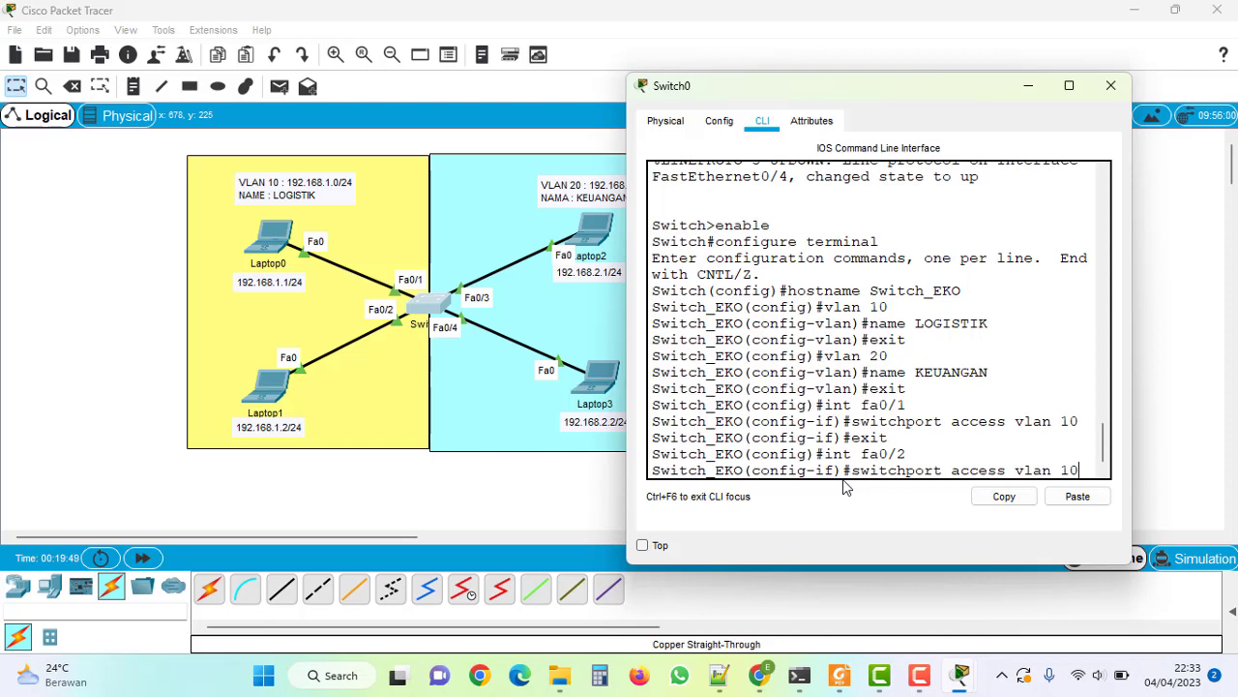
key(Return)
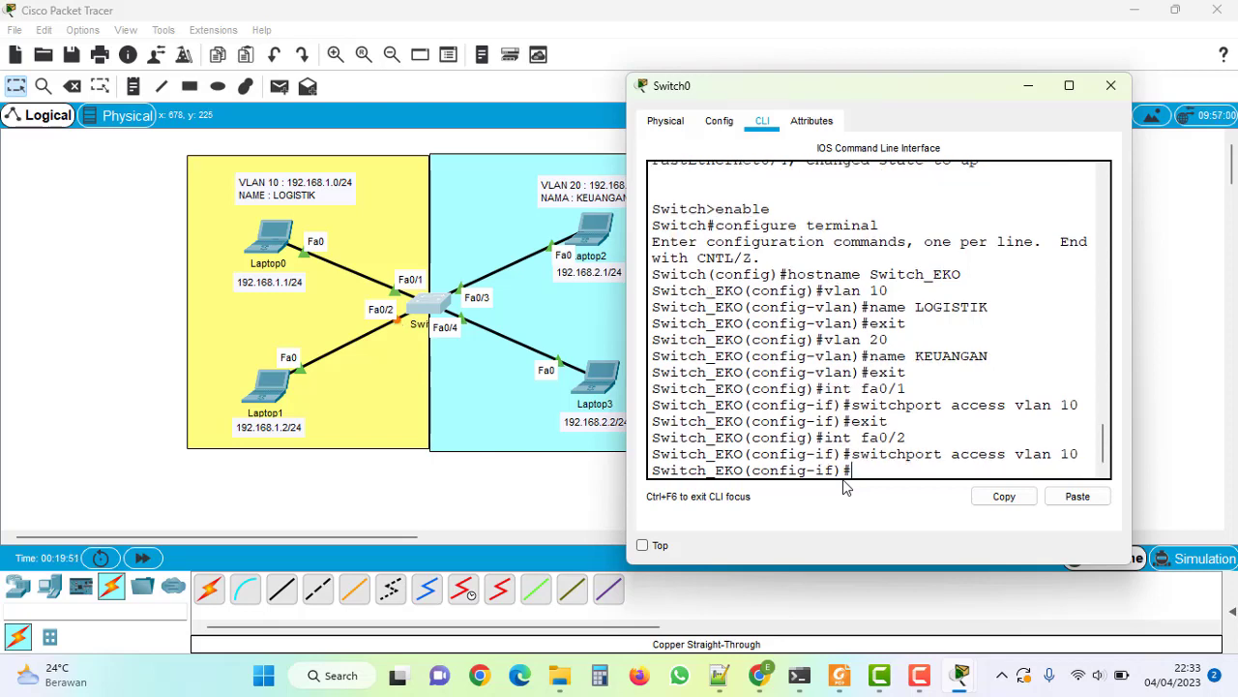
text(exit)
key(Return)
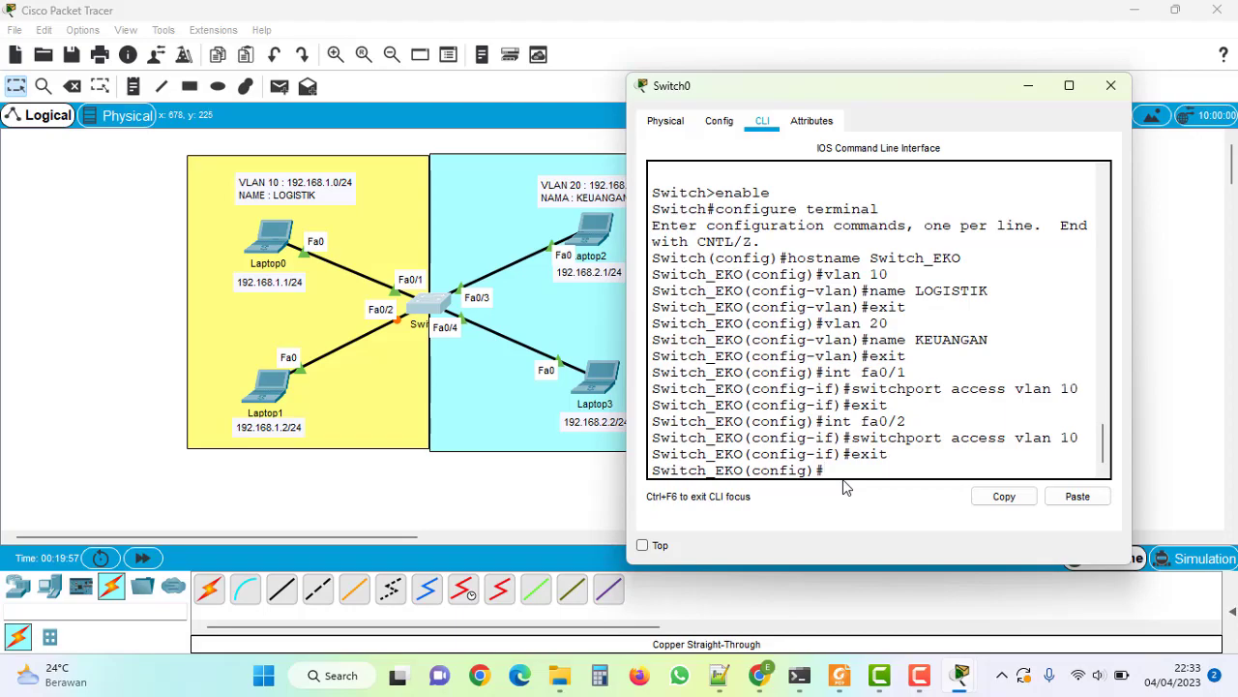
Assign ports fa0/3-4 to VLAN 20 together using int range and switchport access vlan 20, and exit range configuration.
drag(854, 89, 930, 89)
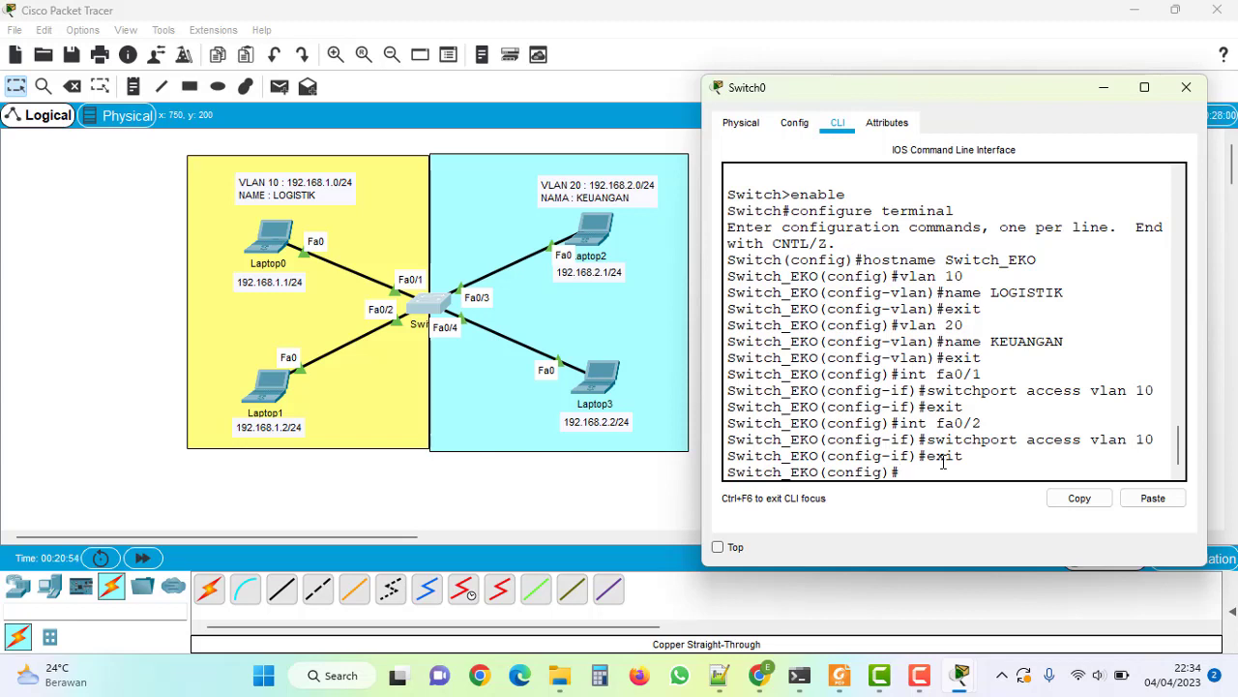
text(int range fa)
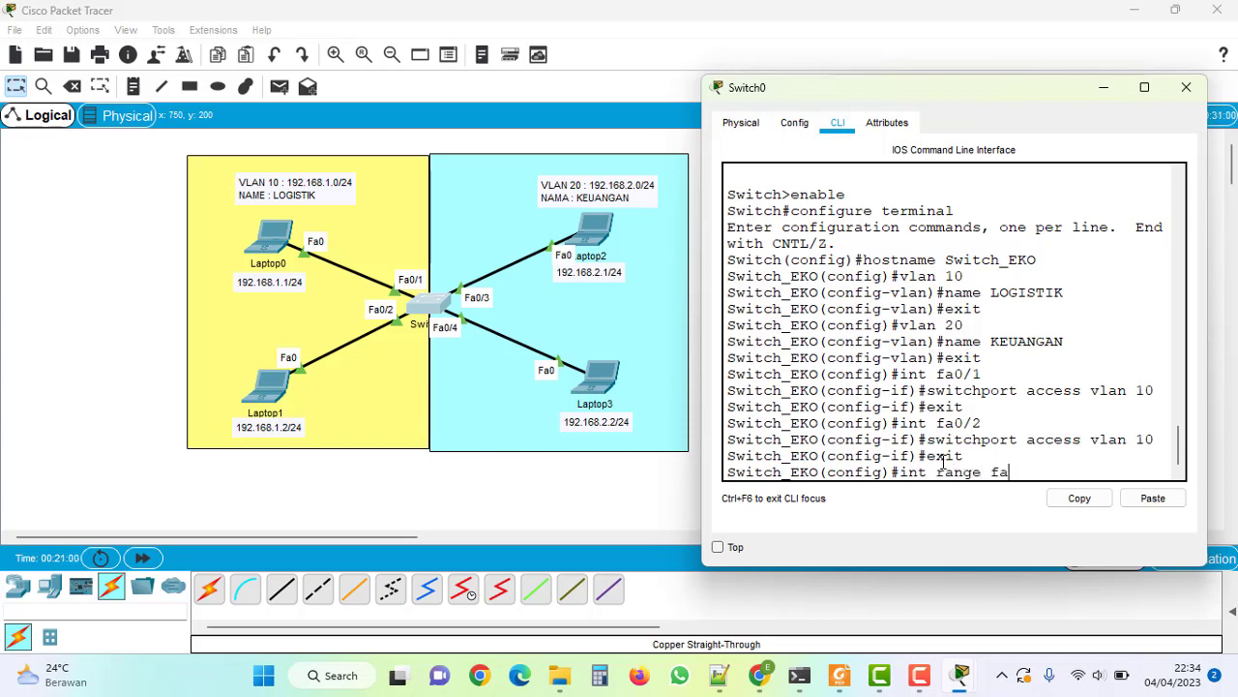
text(0/)
text(3-4)
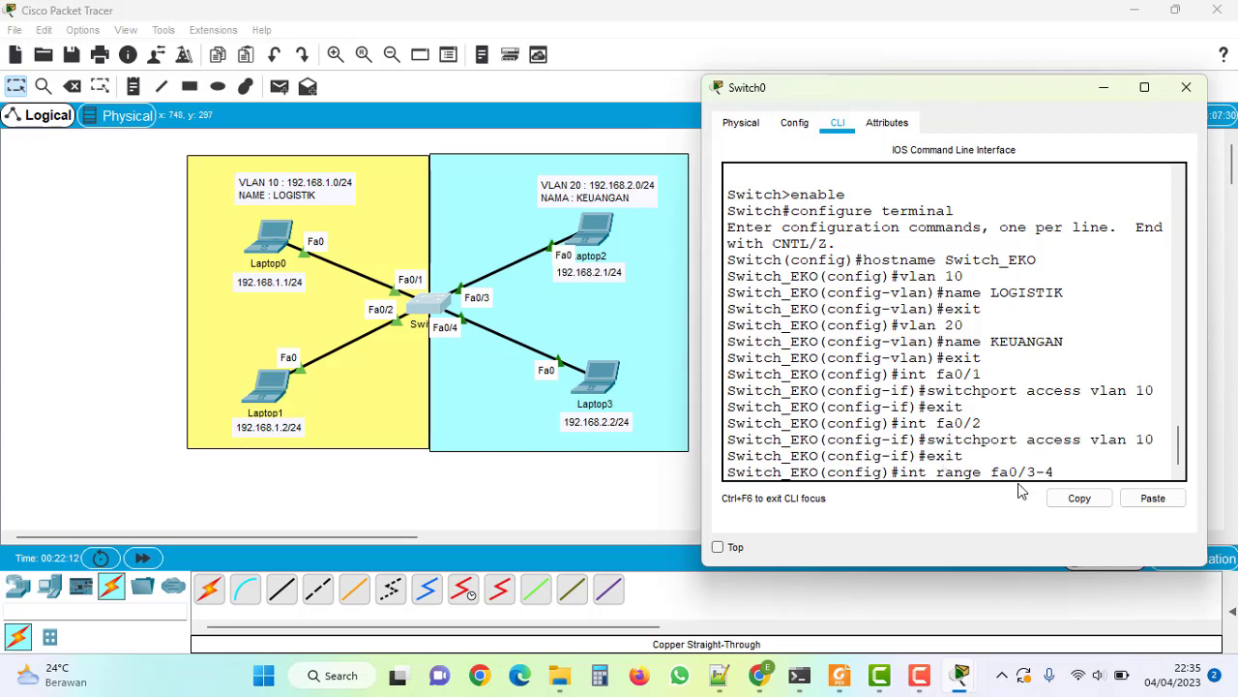
key(Return)
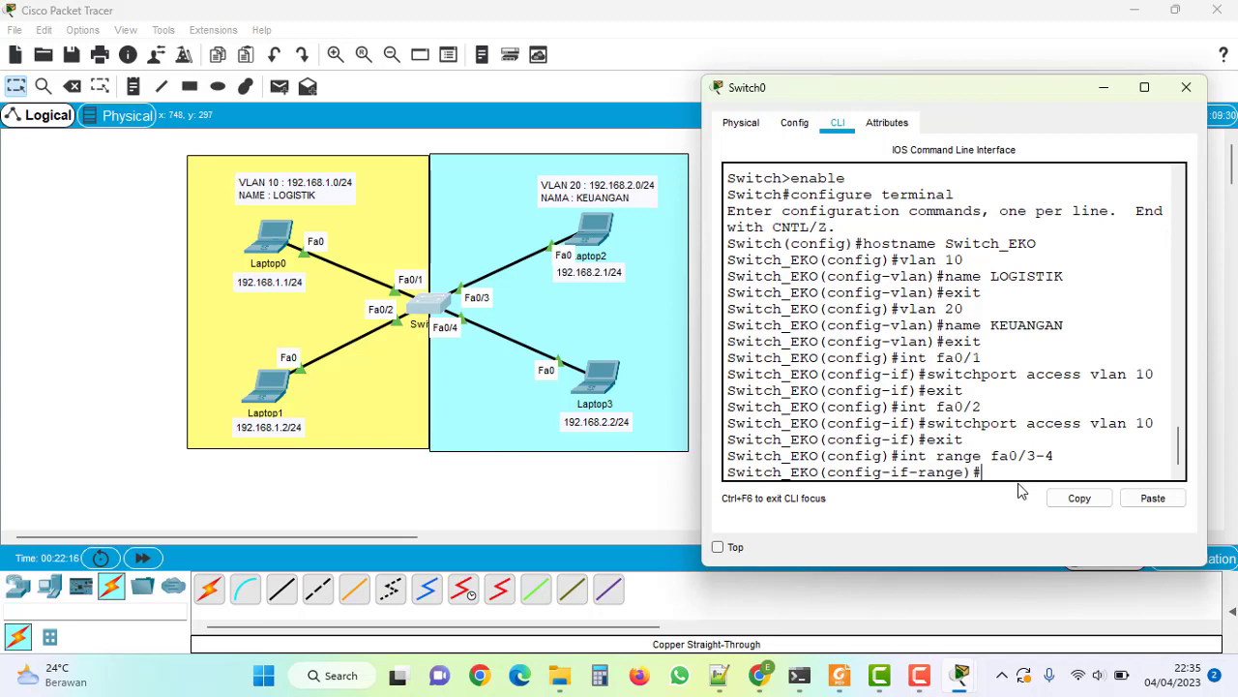
text(switchport acces)
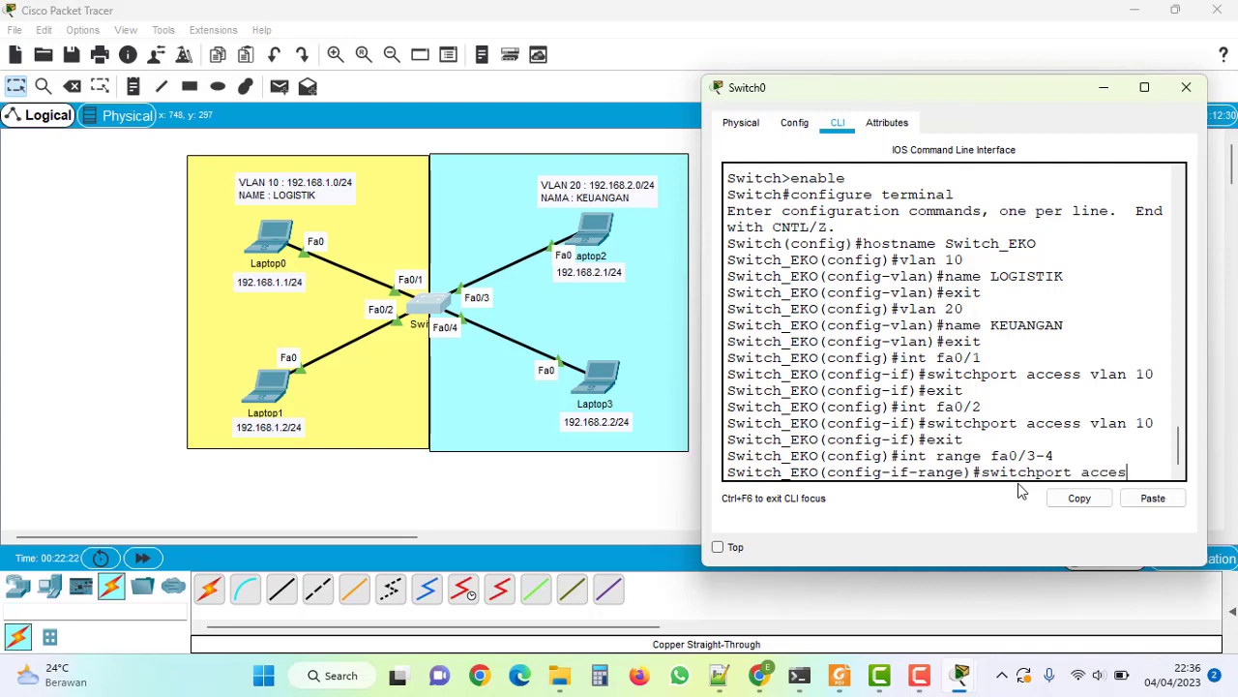
text(s vlan 20)
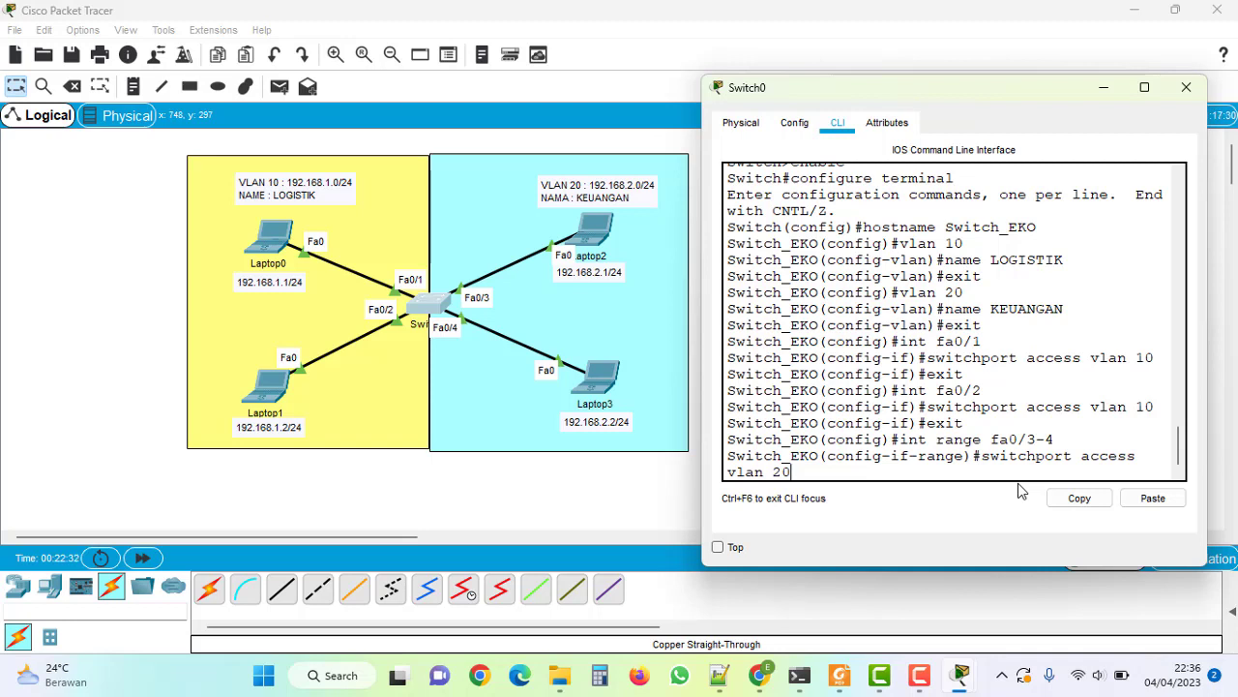
key(Return)
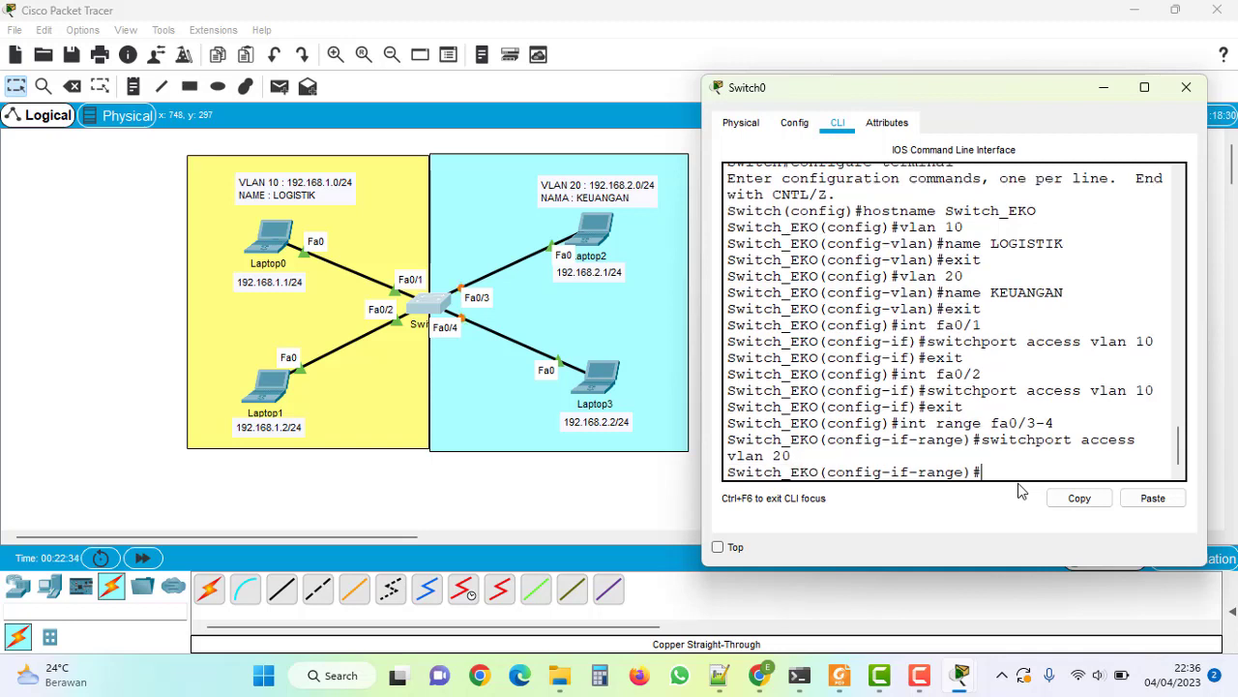
text(exit)
key(Return)
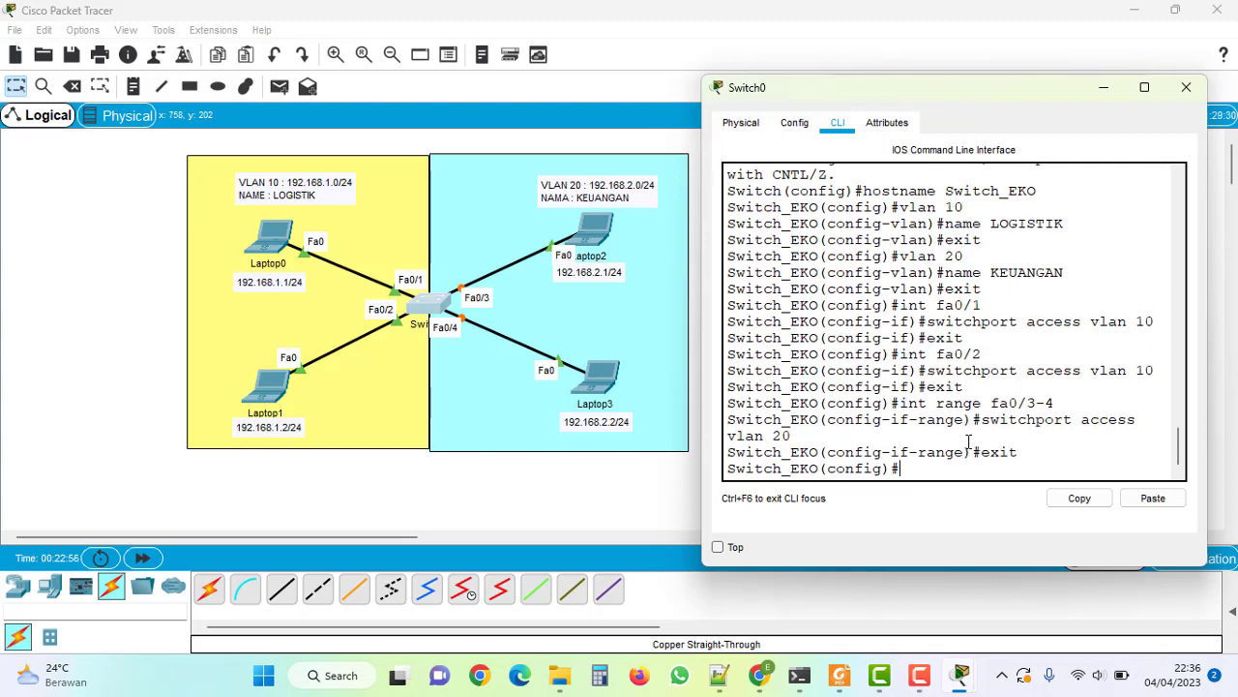
Display the switch's VLAN table with do show vlan, and widen the switch window to make it readable.
text(do show vlan)
key(Return)
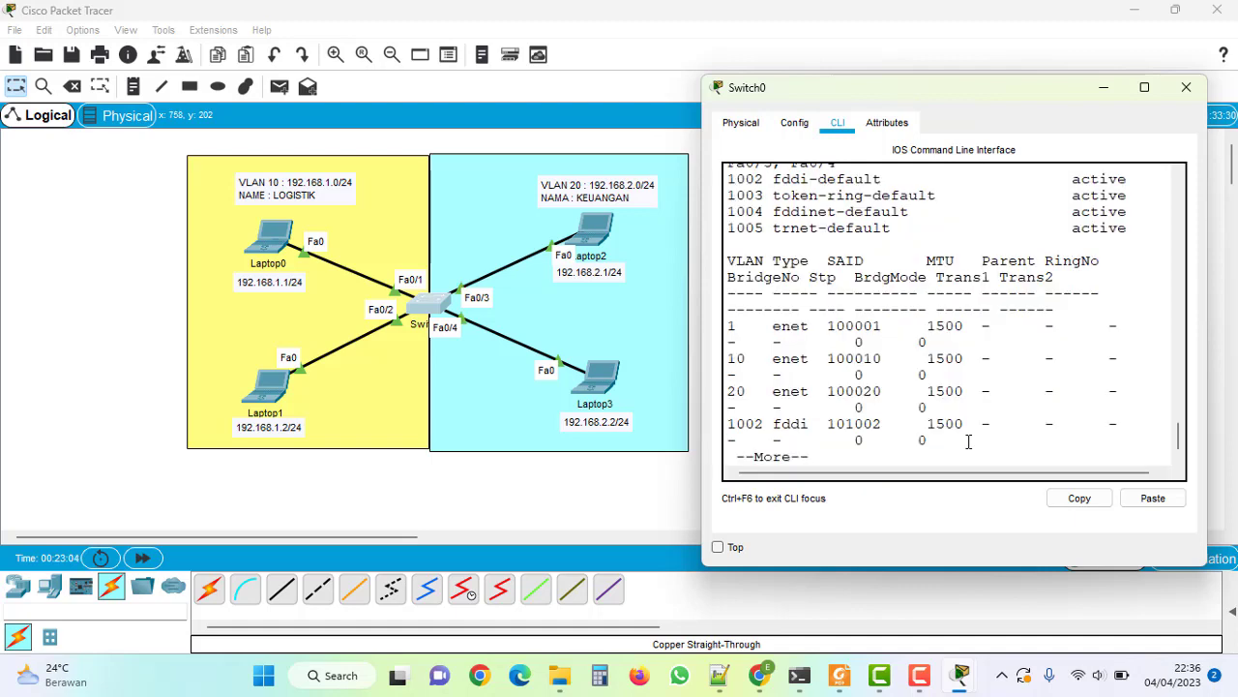
scroll(965, 417, up, 2)
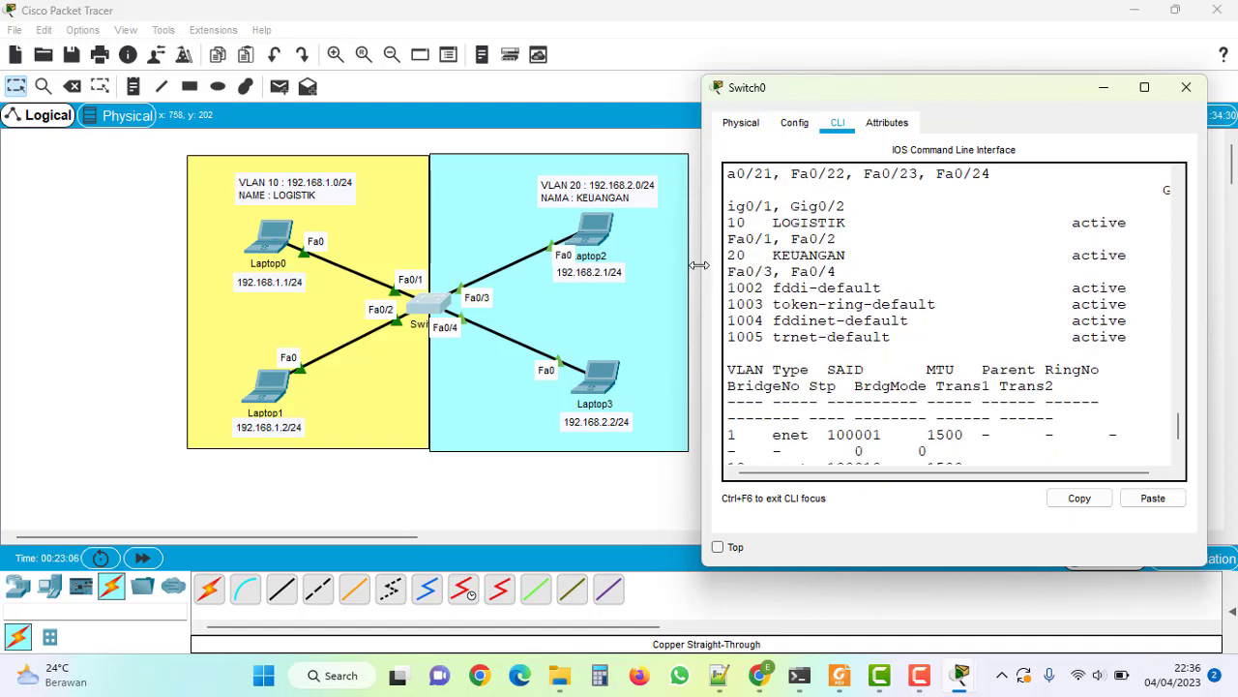
drag(704, 267, 501, 261)
scroll(1078, 374, up, 2)
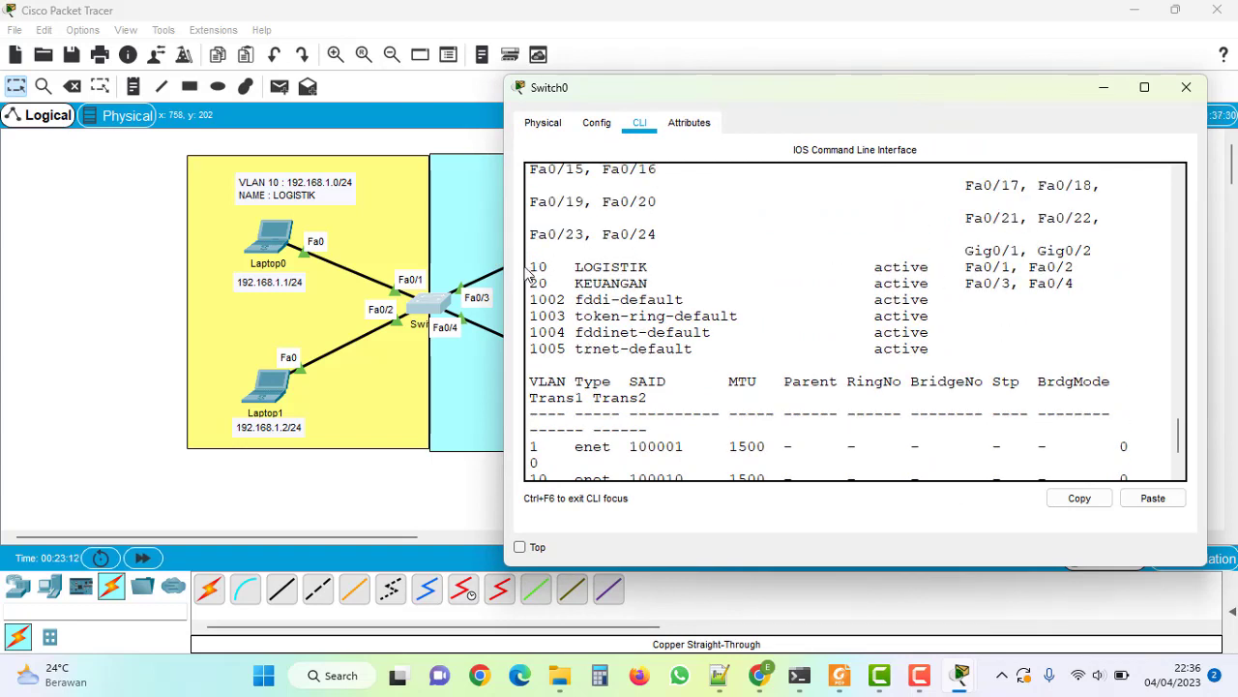
Examine the LOGISTIK and KEUANGAN rows and their assigned ports in the VLAN table, and quit the paged listing.
drag(530, 266, 651, 283)
click(675, 315)
drag(531, 266, 1118, 282)
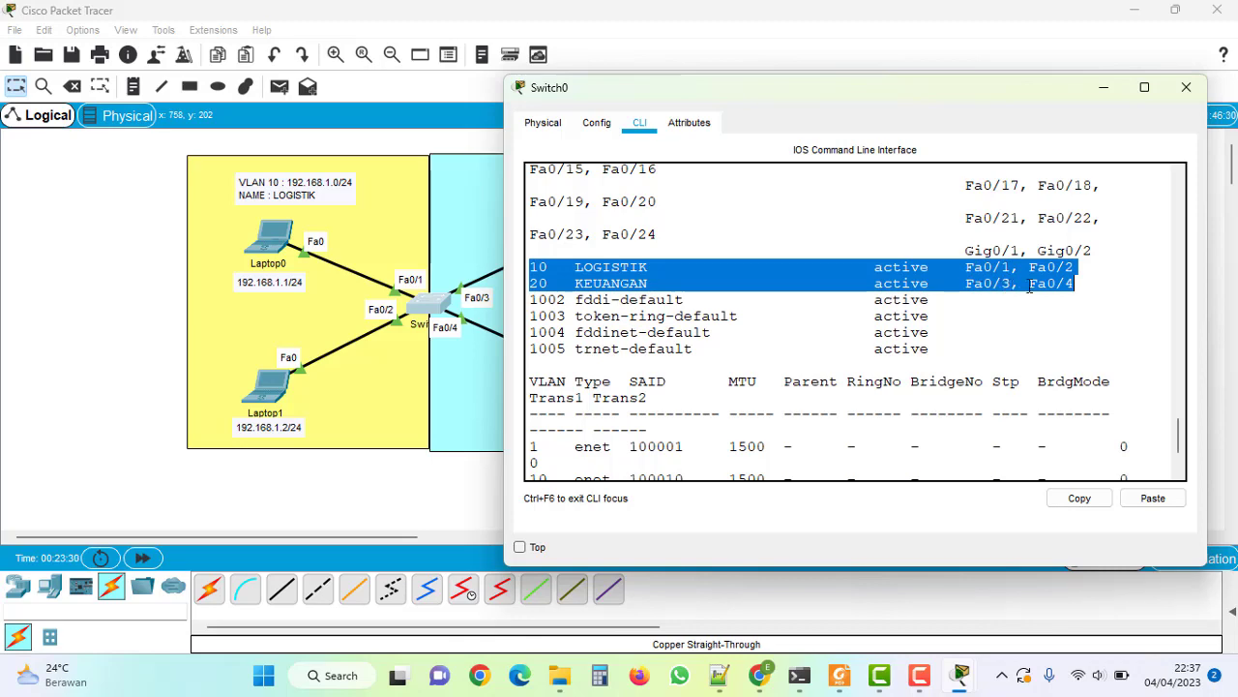
scroll(949, 350, down, 2)
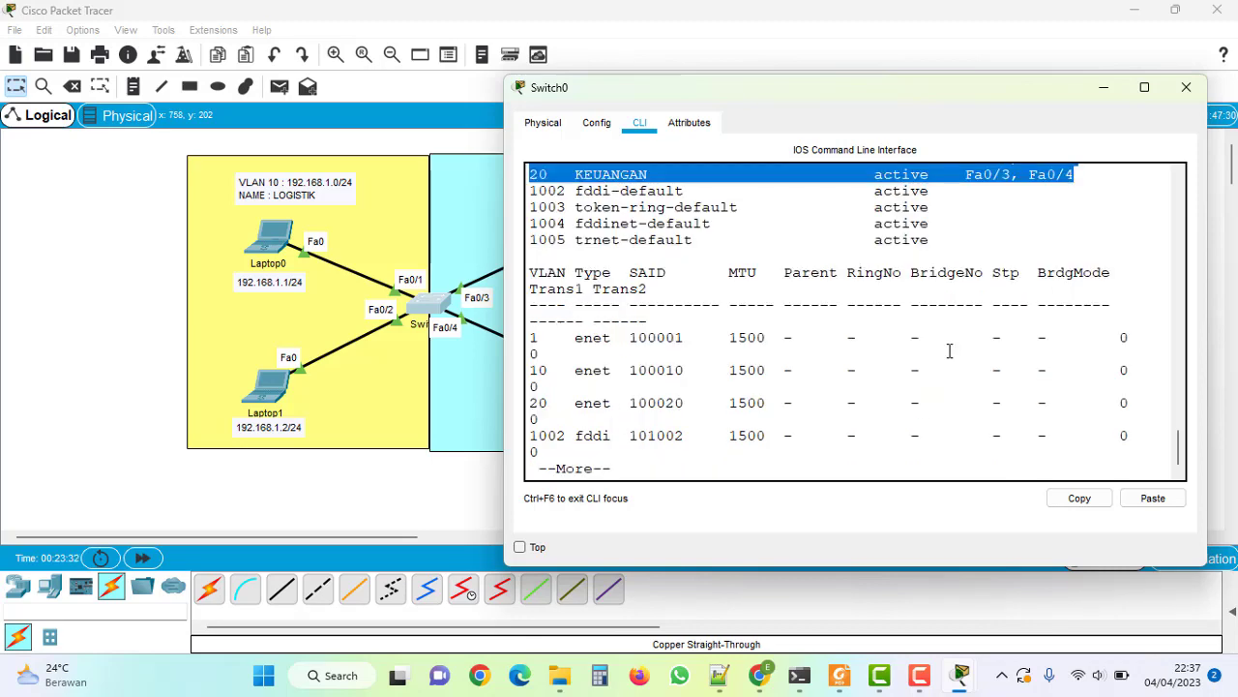
scroll(949, 350, up, 3)
scroll(949, 350, down, 3)
key(q)
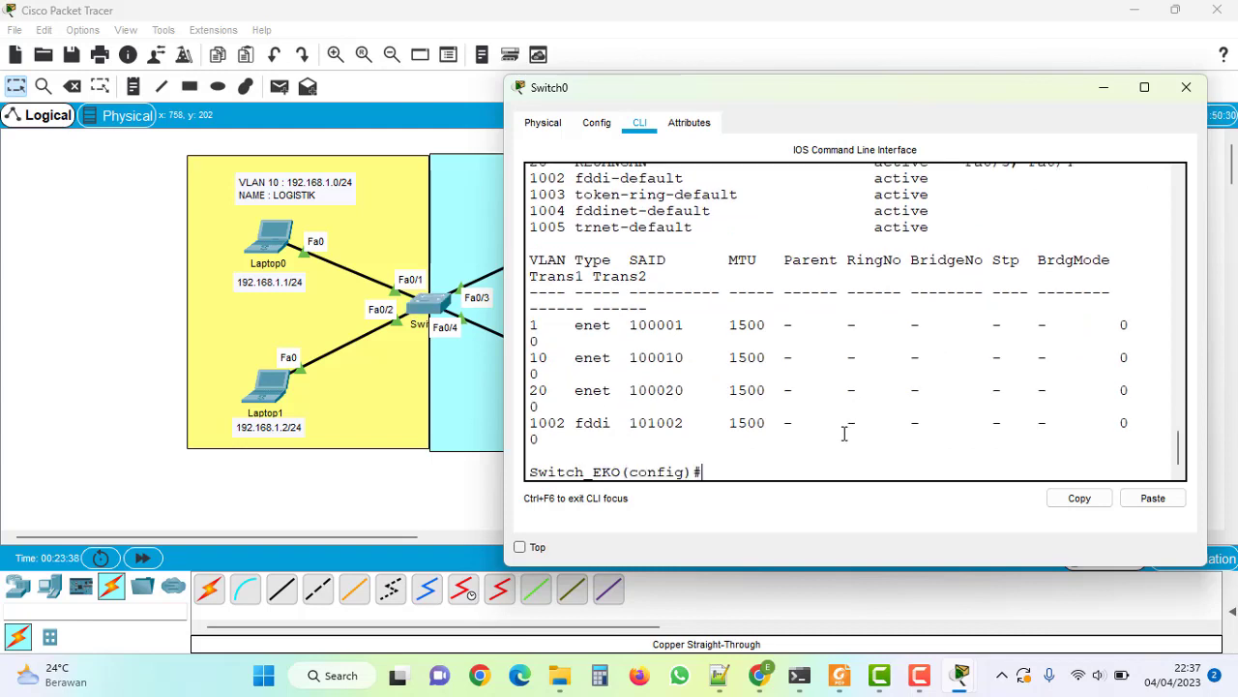
Close the switch window and open Laptop0's IP configuration with static addressing selected.
drag(760, 94, 685, 85)
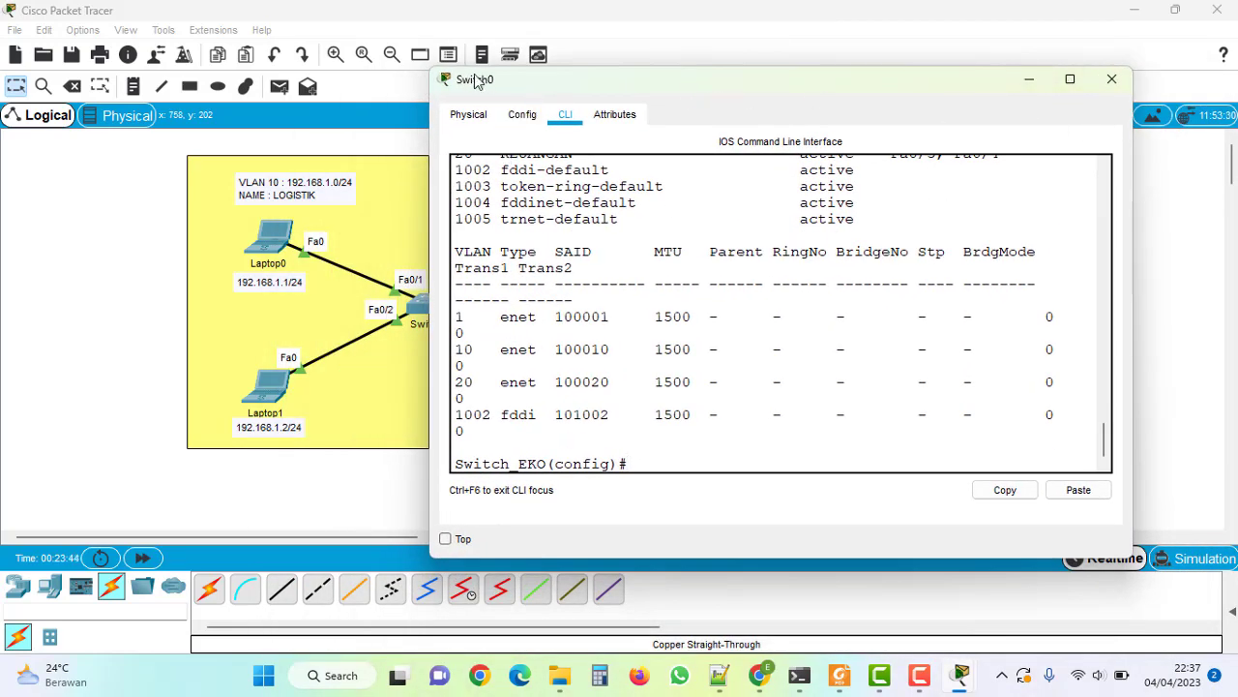
click(1112, 79)
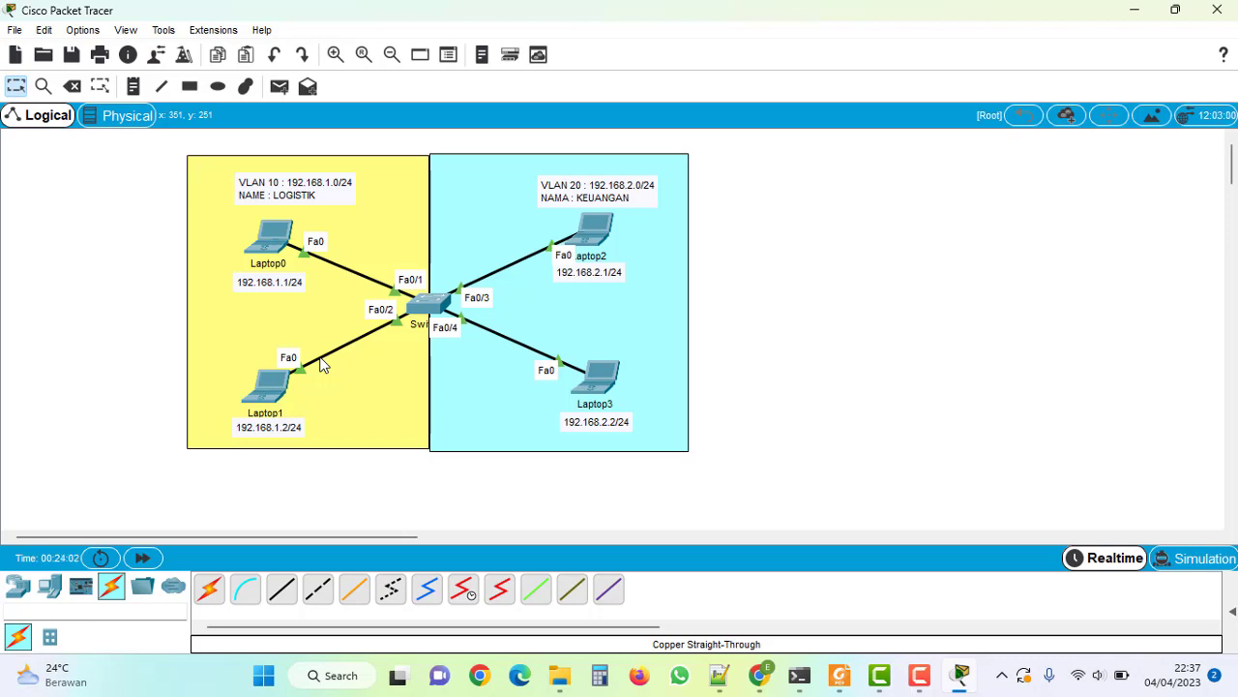
click(276, 240)
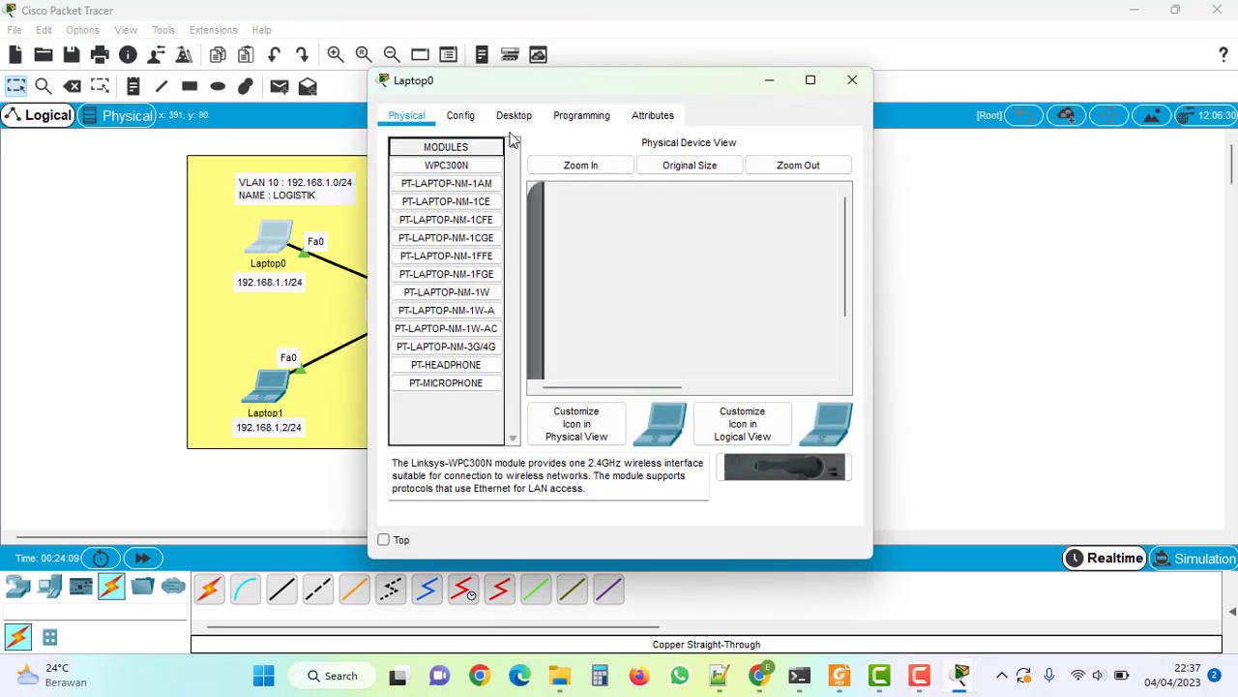
drag(531, 98, 836, 53)
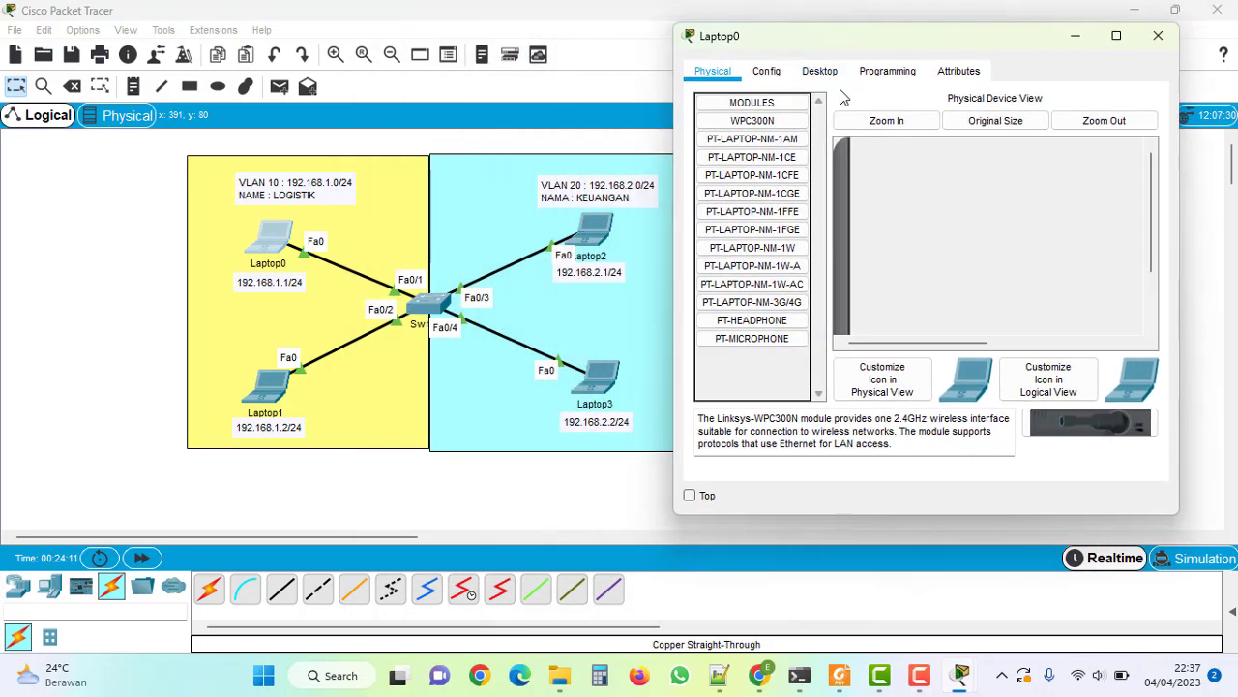
click(830, 76)
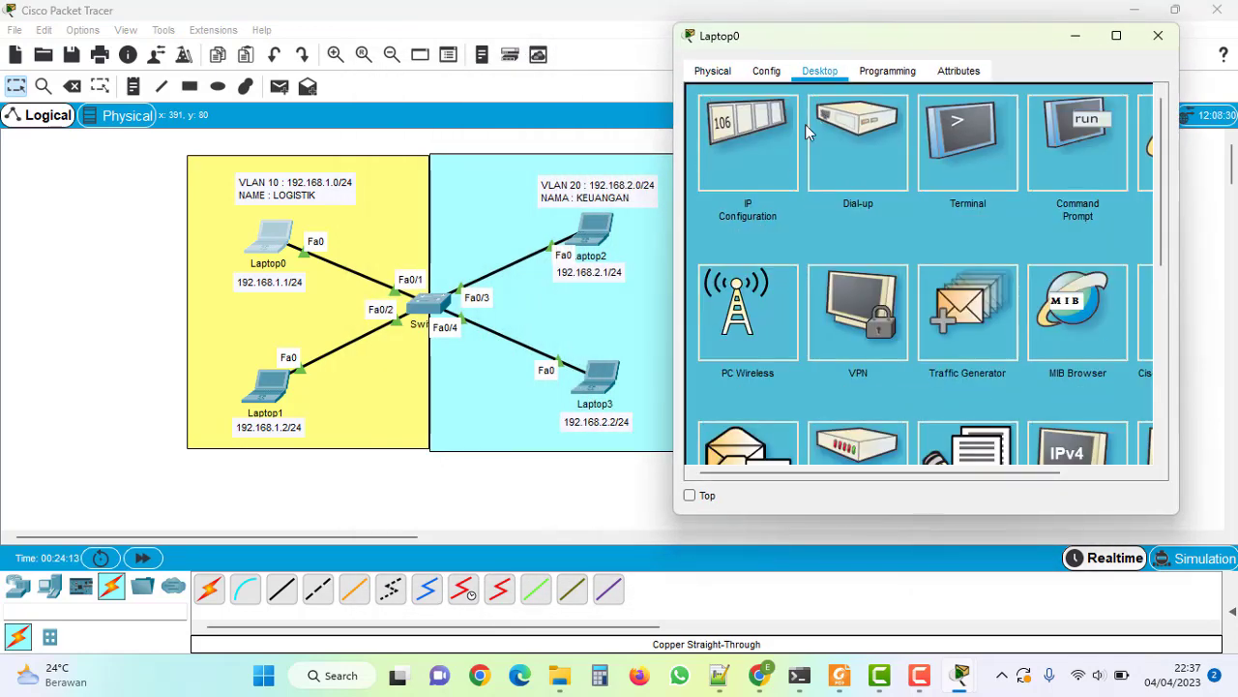
click(758, 168)
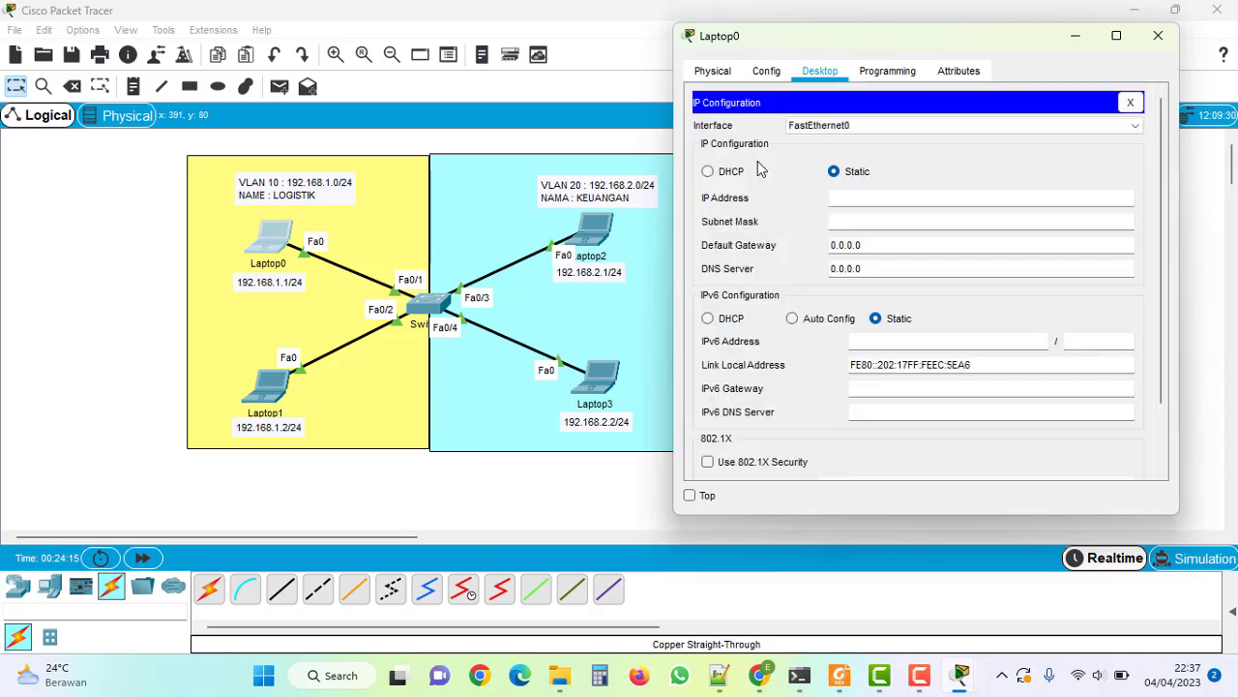
click(737, 172)
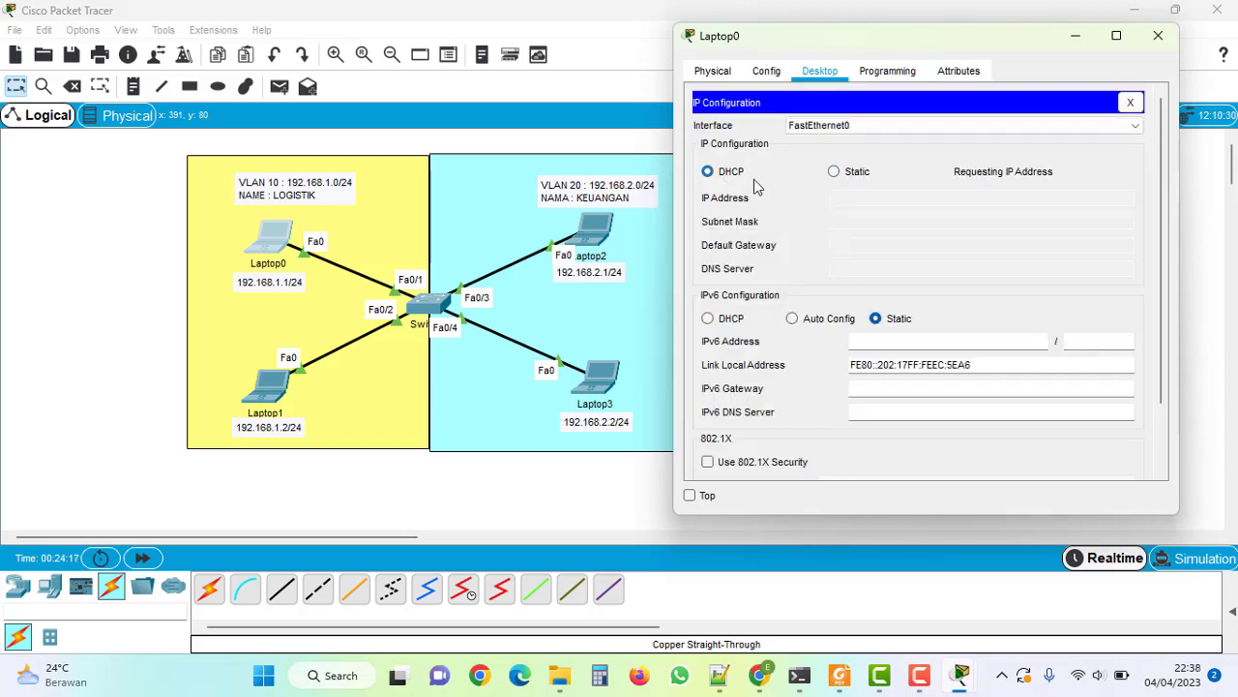
click(835, 173)
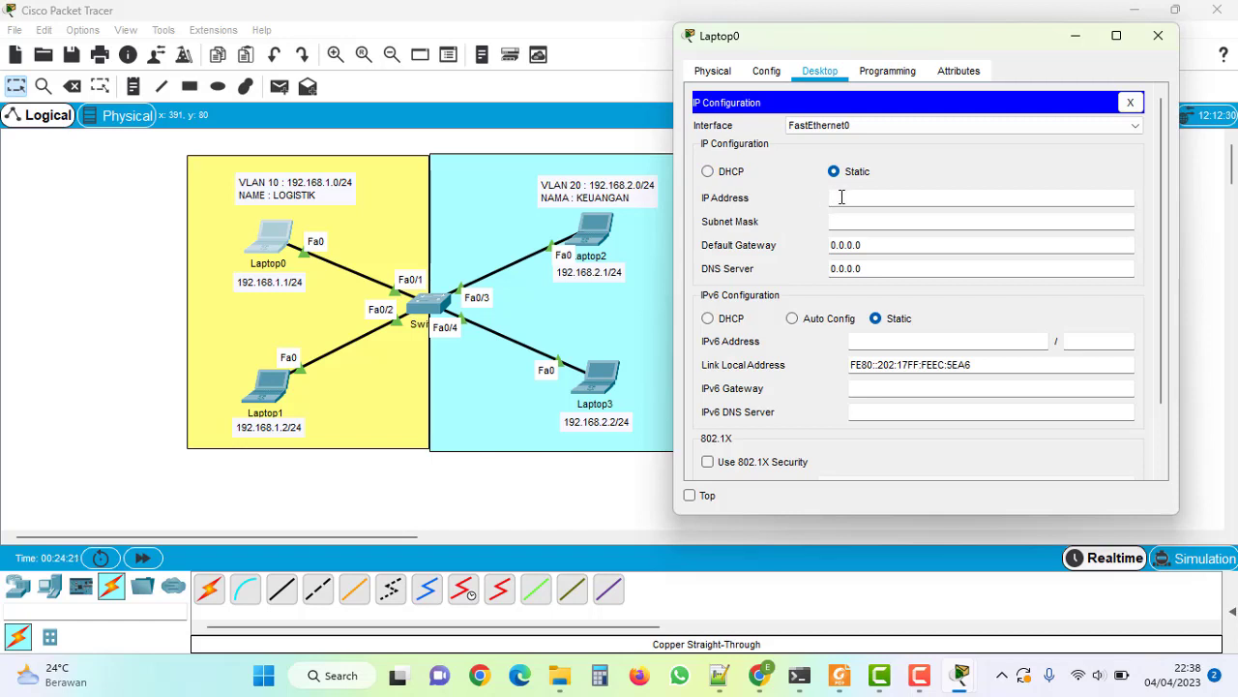
click(842, 197)
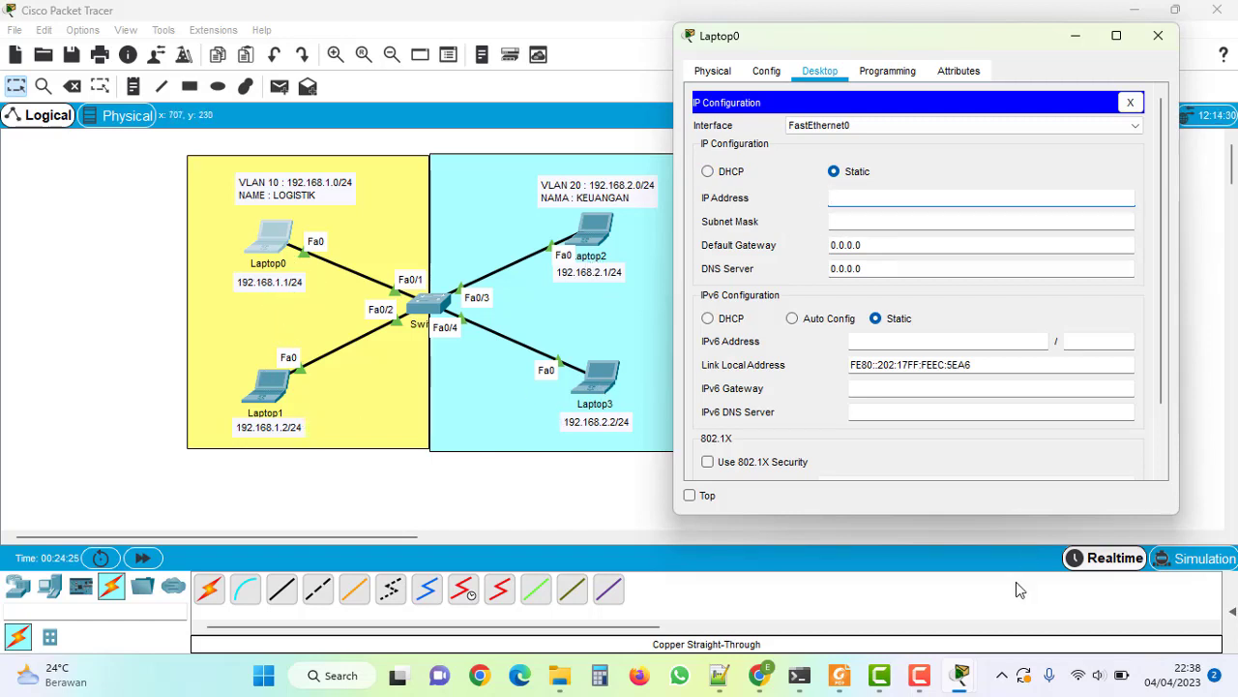
Switch to the practicum PDF in Foxit Reader, check the laptop addresses in the TOPOLOGI diagram, and return to Packet Tracer.
click(839, 675)
scroll(481, 301, up, 5)
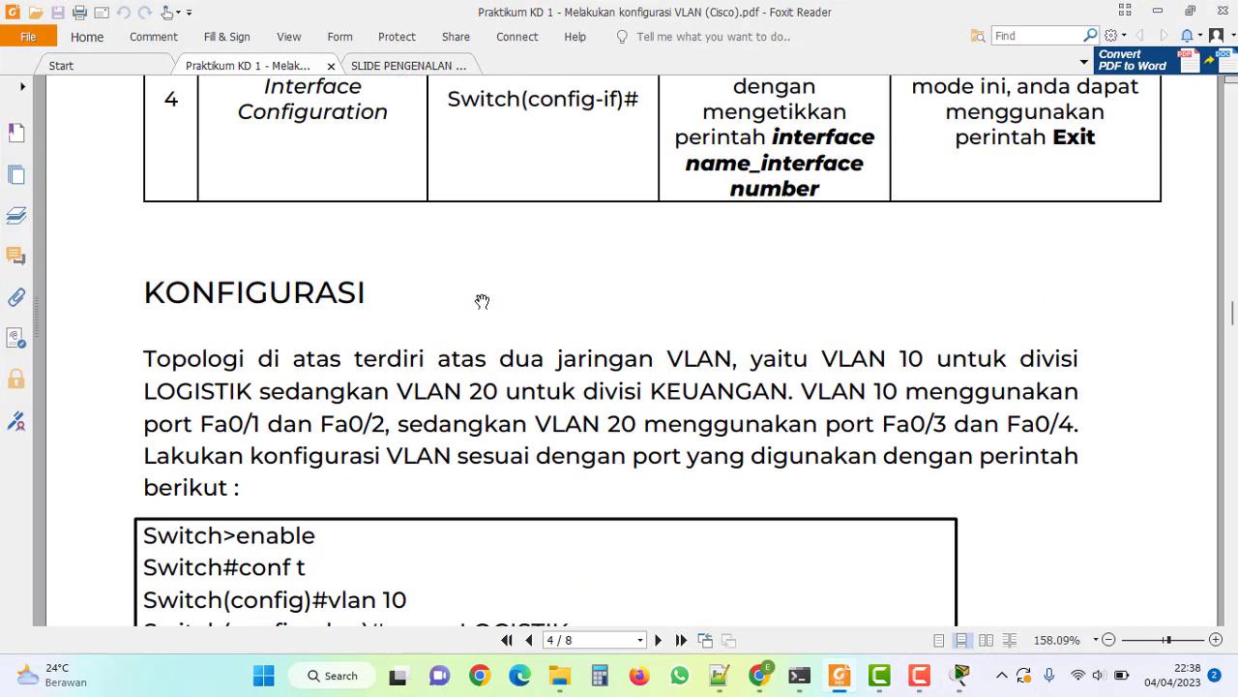
scroll(482, 301, up, 15)
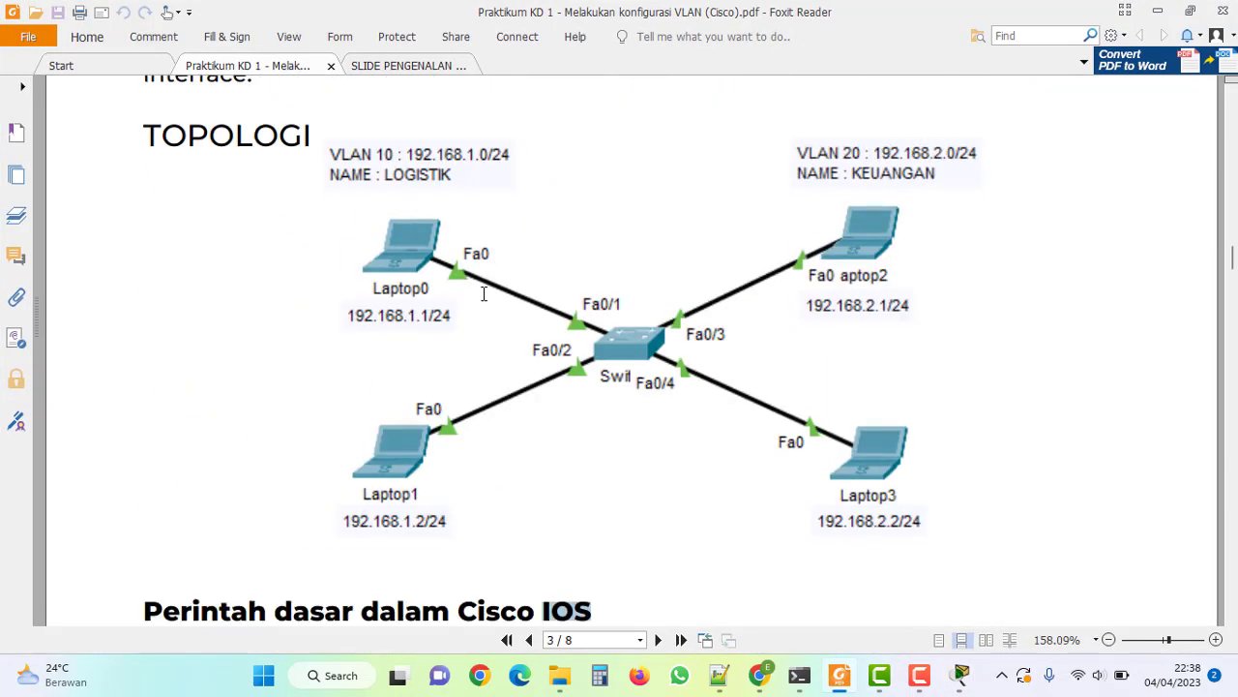
scroll(483, 294, down, 1)
scroll(487, 287, up, 1)
click(1161, 18)
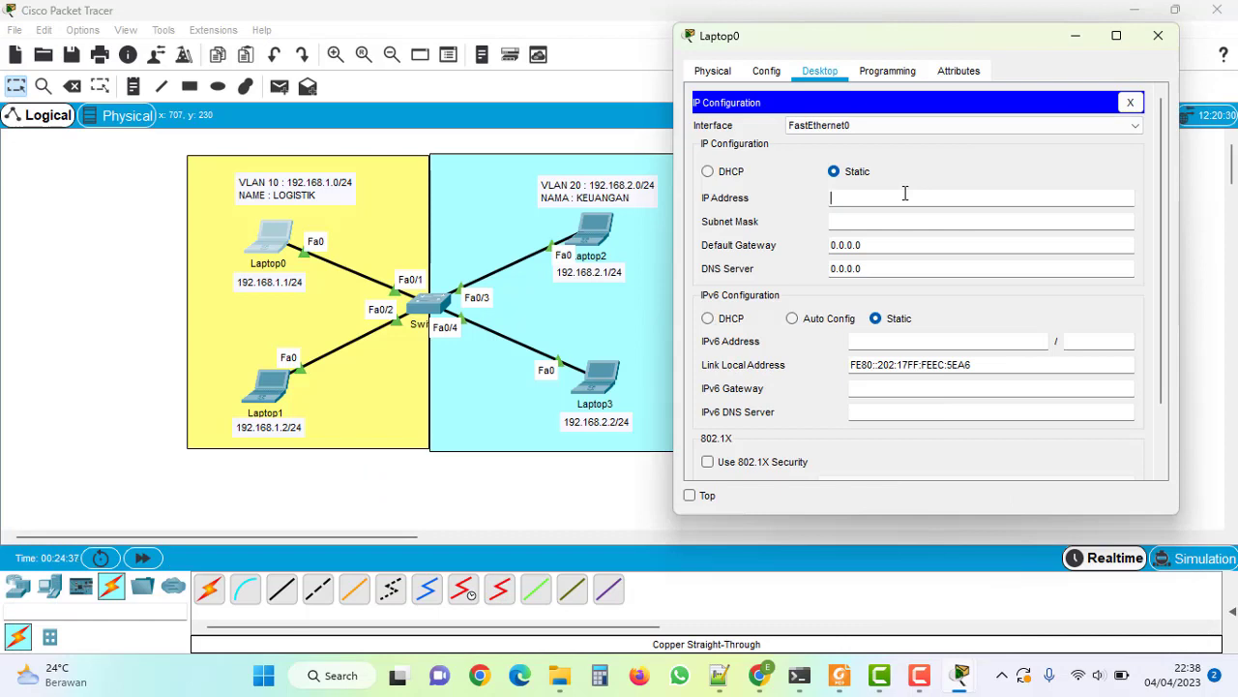
Set Laptop0's static IP address to 192.168.1.1 with subnet mask 255.255.255.0, and close its window.
text(192.168.1.1)
drag(905, 193, 799, 203)
key(End)
text(/)
click(871, 217)
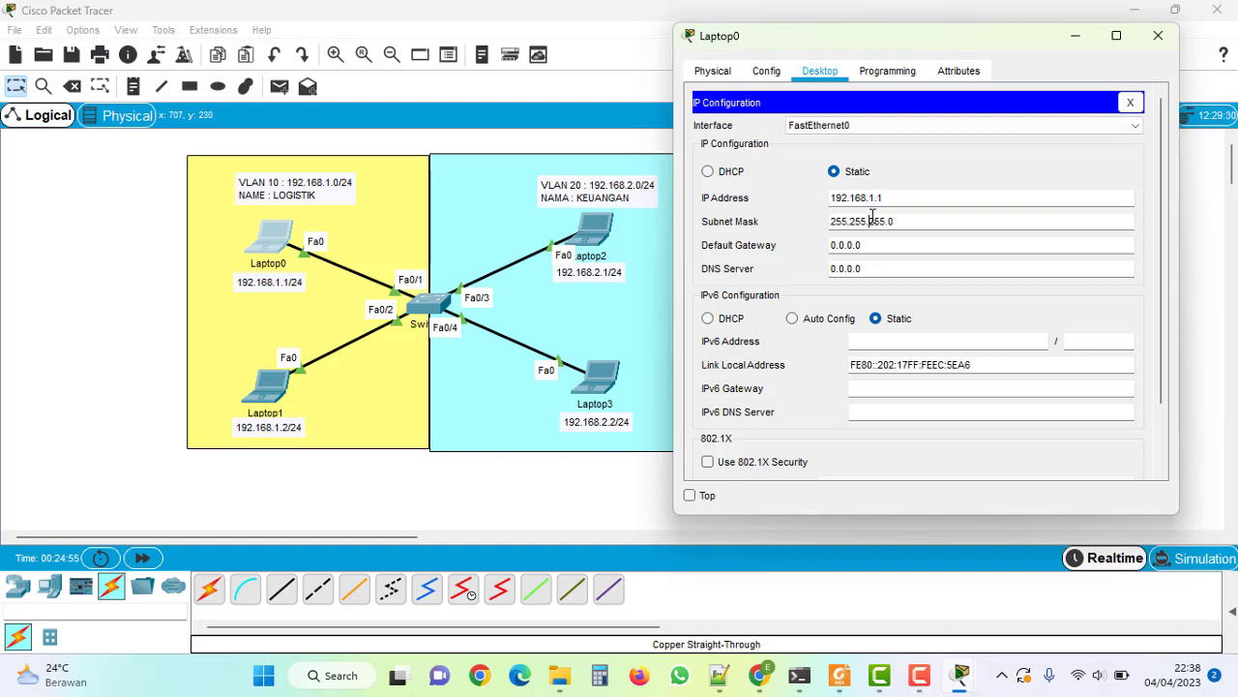
drag(832, 43, 765, 22)
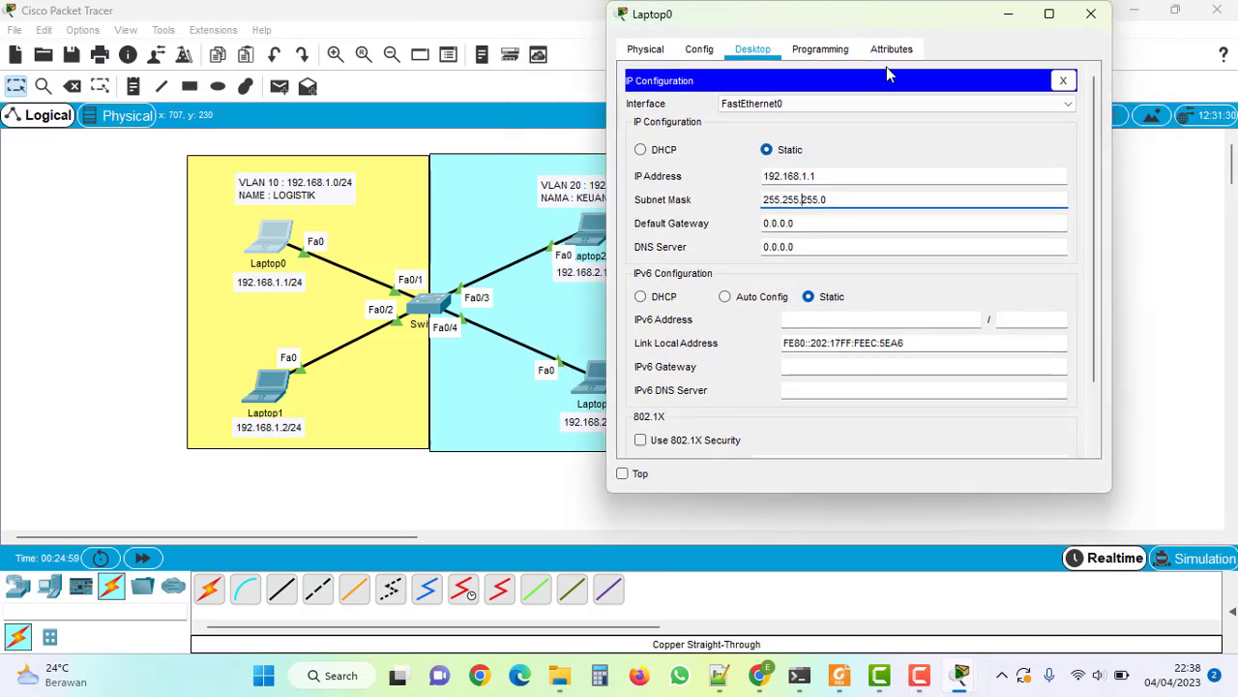
click(1098, 20)
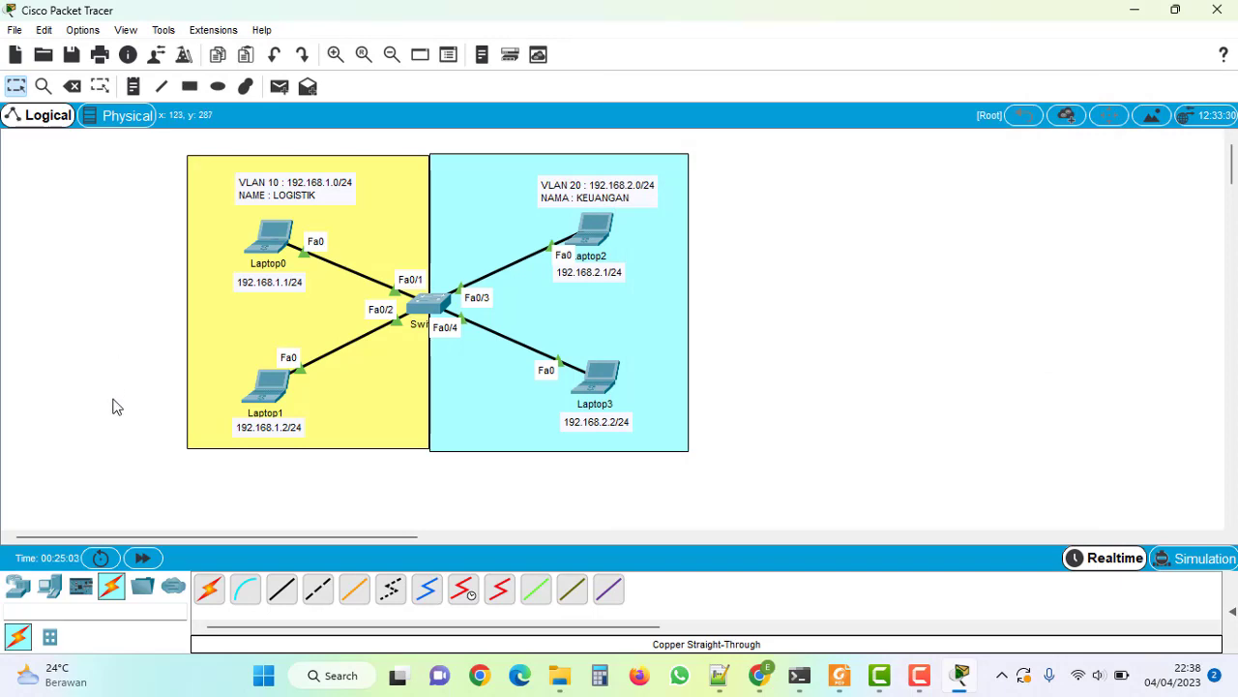
Give Laptop1 the static IP address 192.168.1.2 with the default subnet mask, and close its window.
click(266, 387)
click(502, 120)
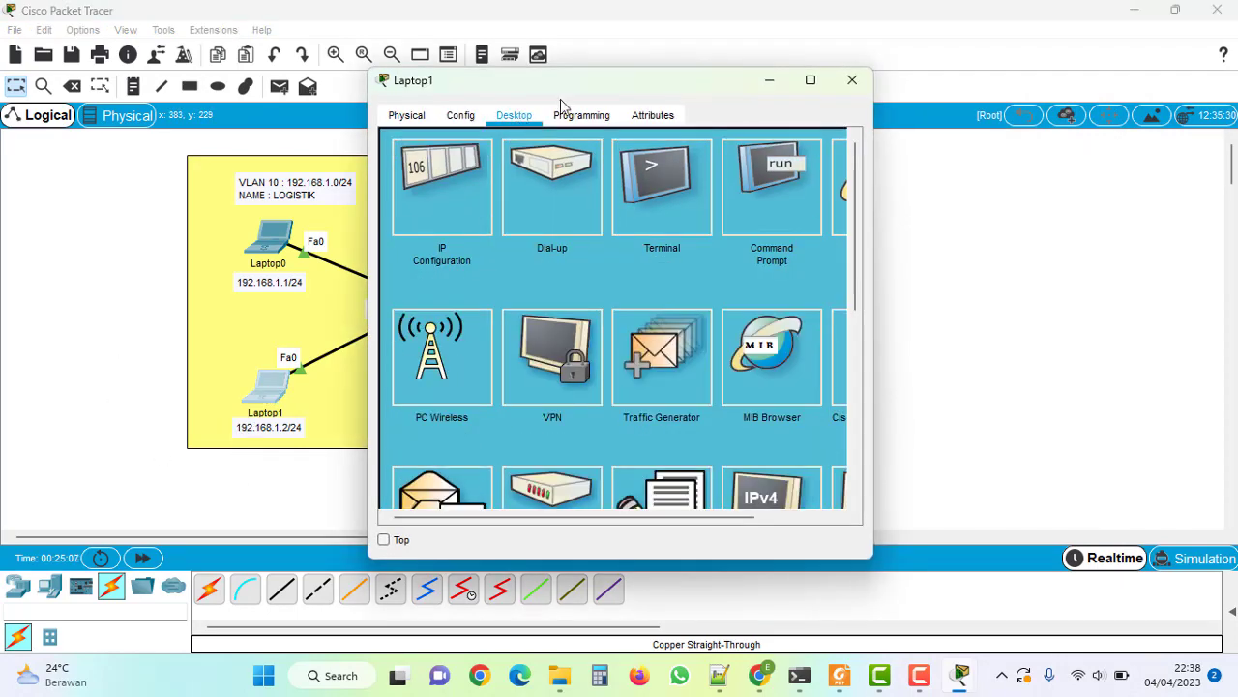
drag(569, 90, 834, 27)
click(743, 142)
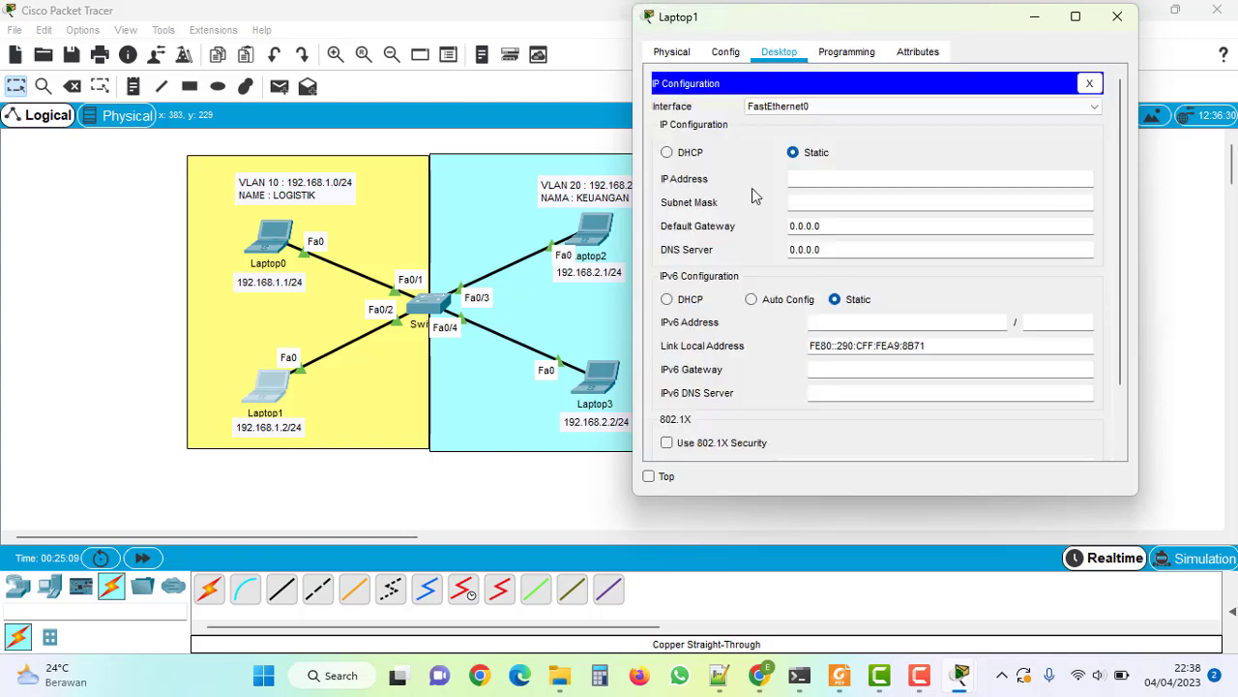
click(809, 180)
text(192.168.1.2)
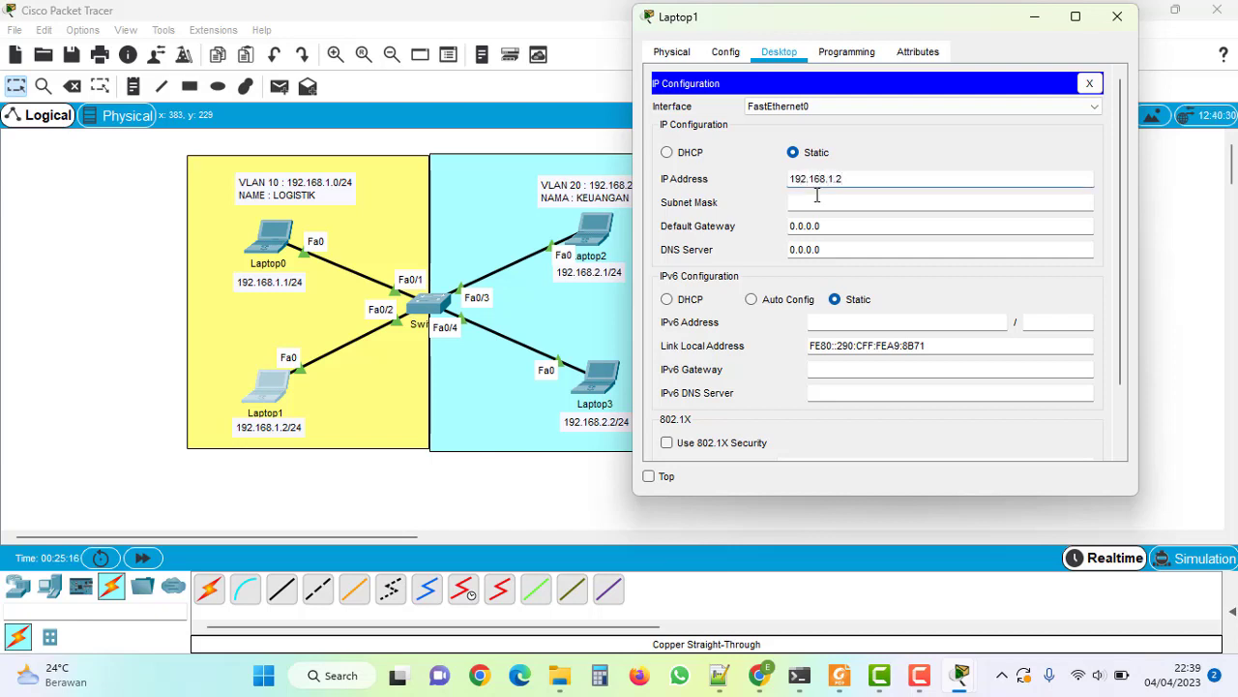
click(820, 203)
click(1118, 18)
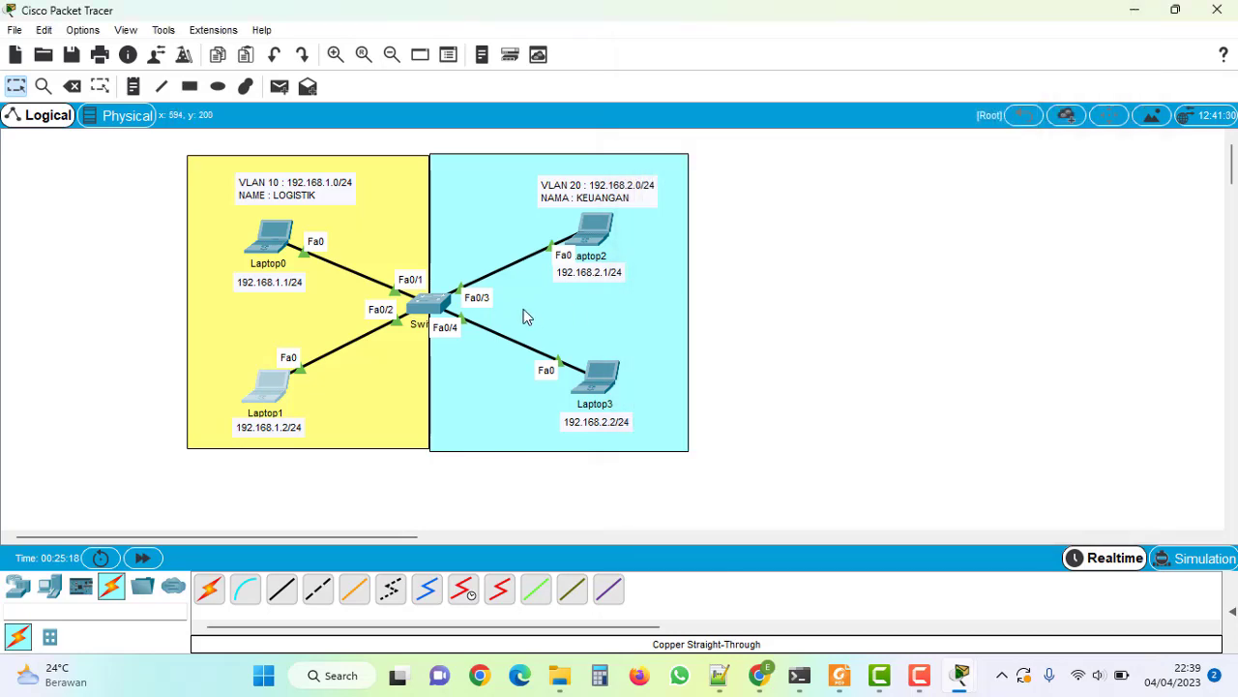
Give Laptop2 the static IP address 192.168.2.1 with subnet mask 255.255.255.0, and close its window.
click(592, 228)
click(514, 115)
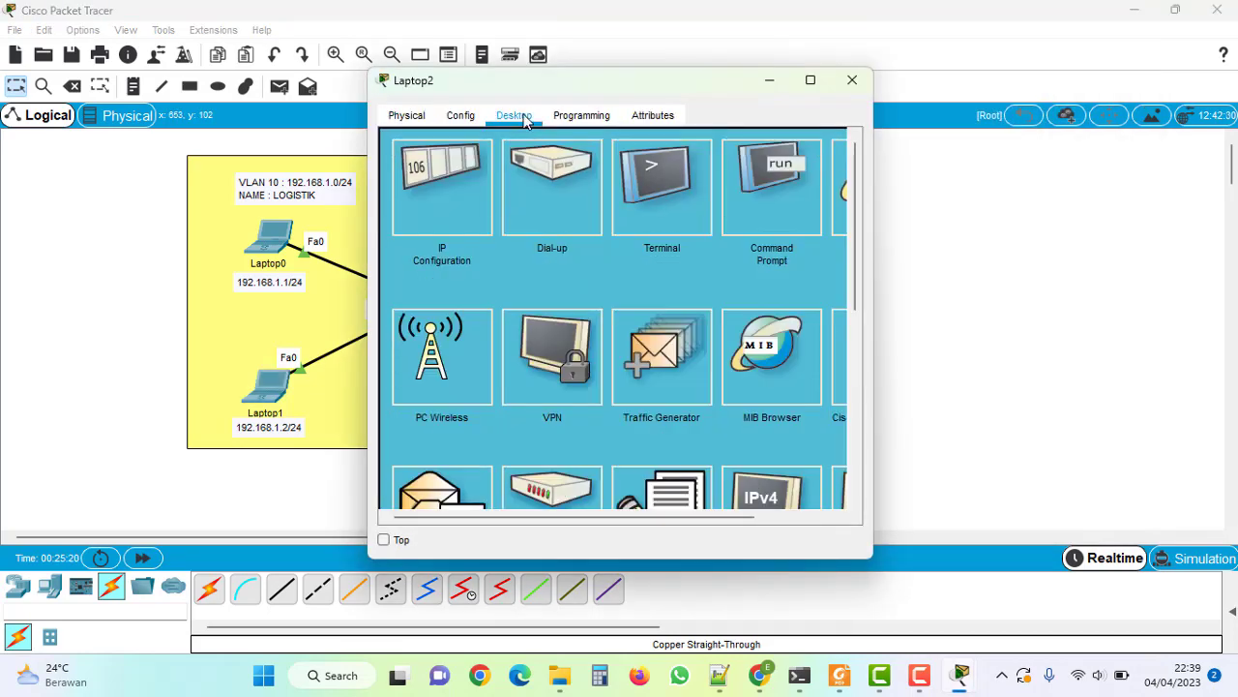
click(444, 210)
drag(604, 88, 963, 67)
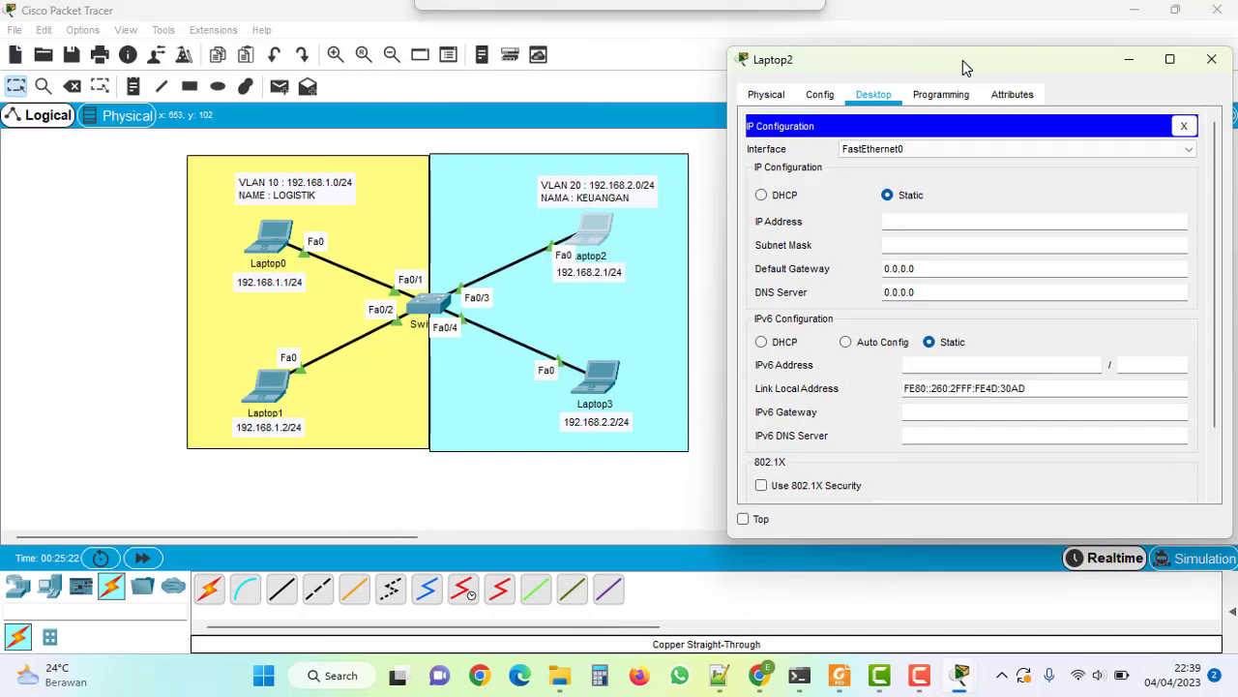
click(966, 216)
text(192)
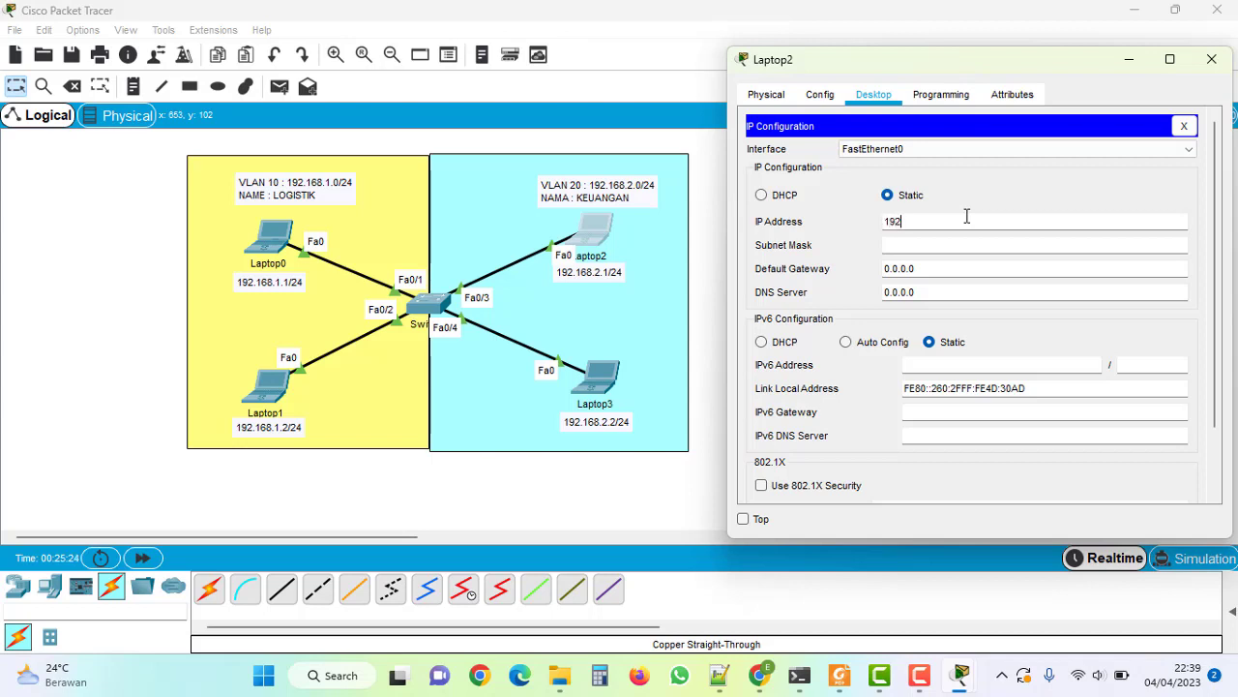
text(.168.2.01)
text(1)
click(960, 245)
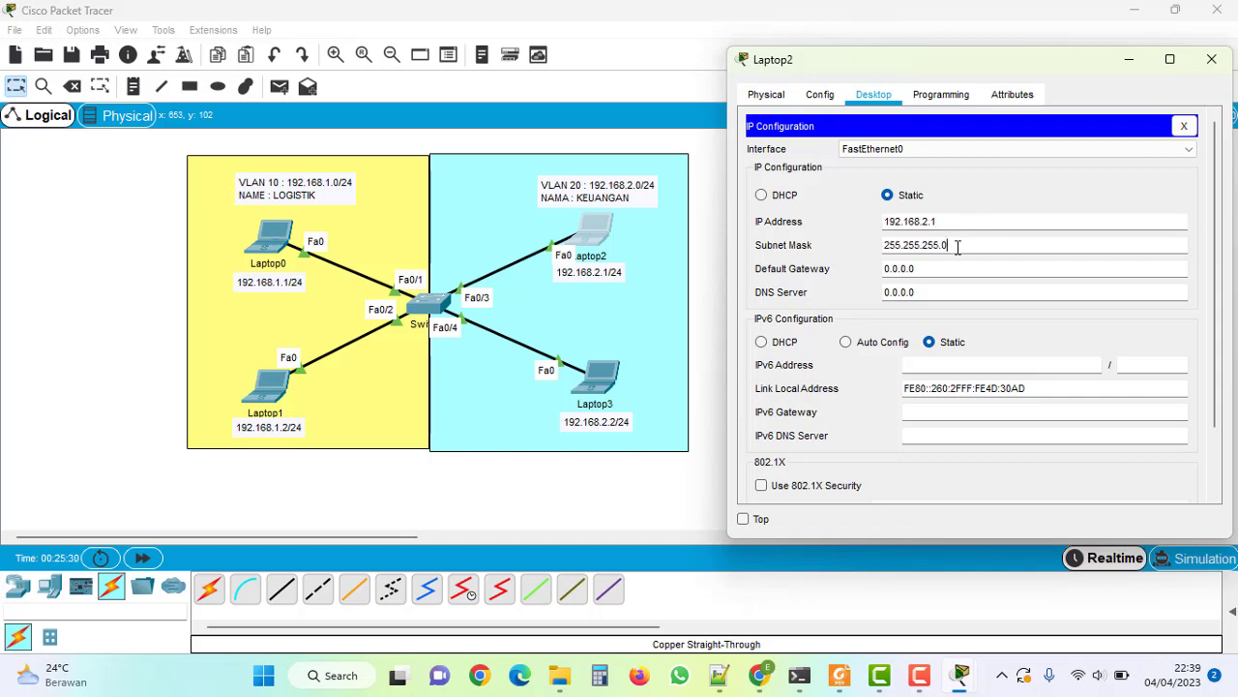
click(1210, 60)
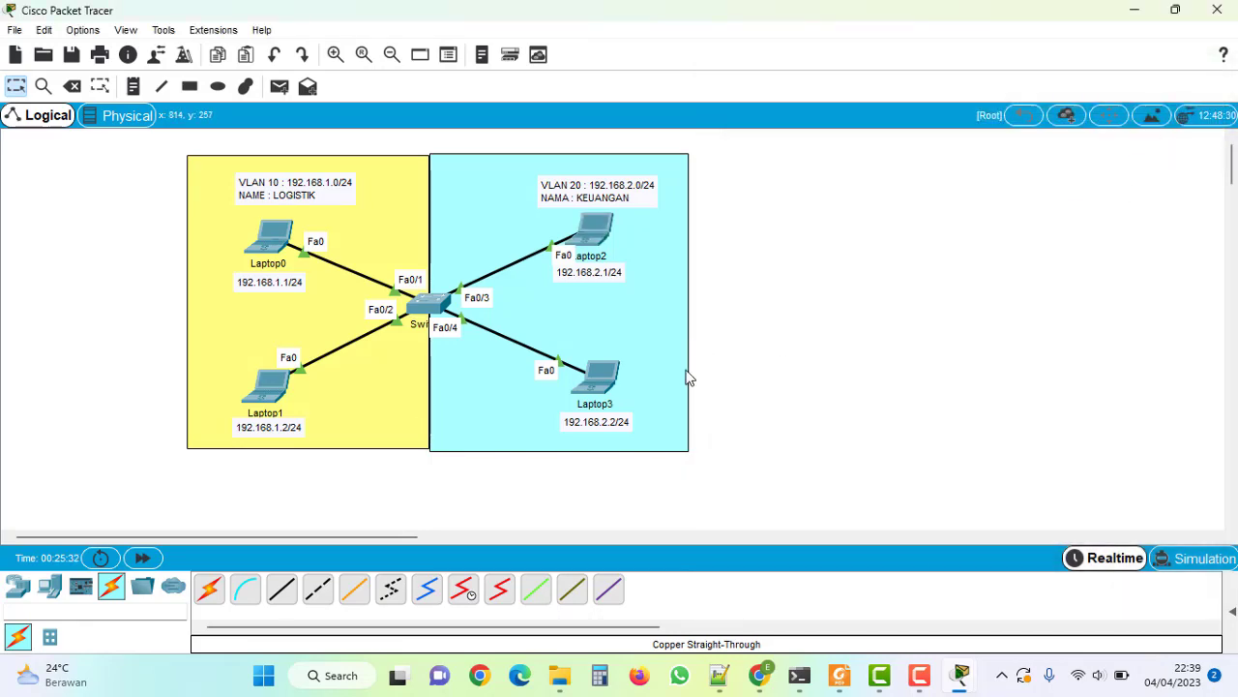
Give Laptop3 the static IP address 192.168.2.2 with subnet mask 255.255.255.0, and close its window.
click(581, 385)
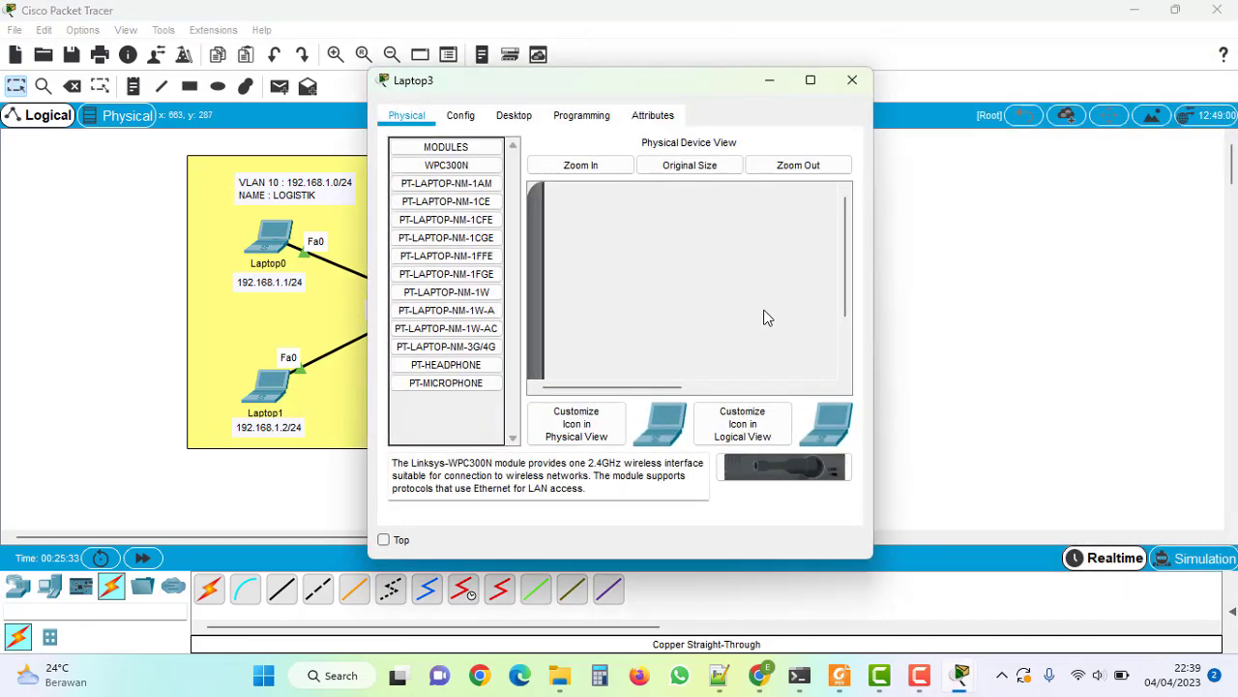
click(516, 115)
click(469, 229)
drag(631, 82, 1008, 40)
click(934, 195)
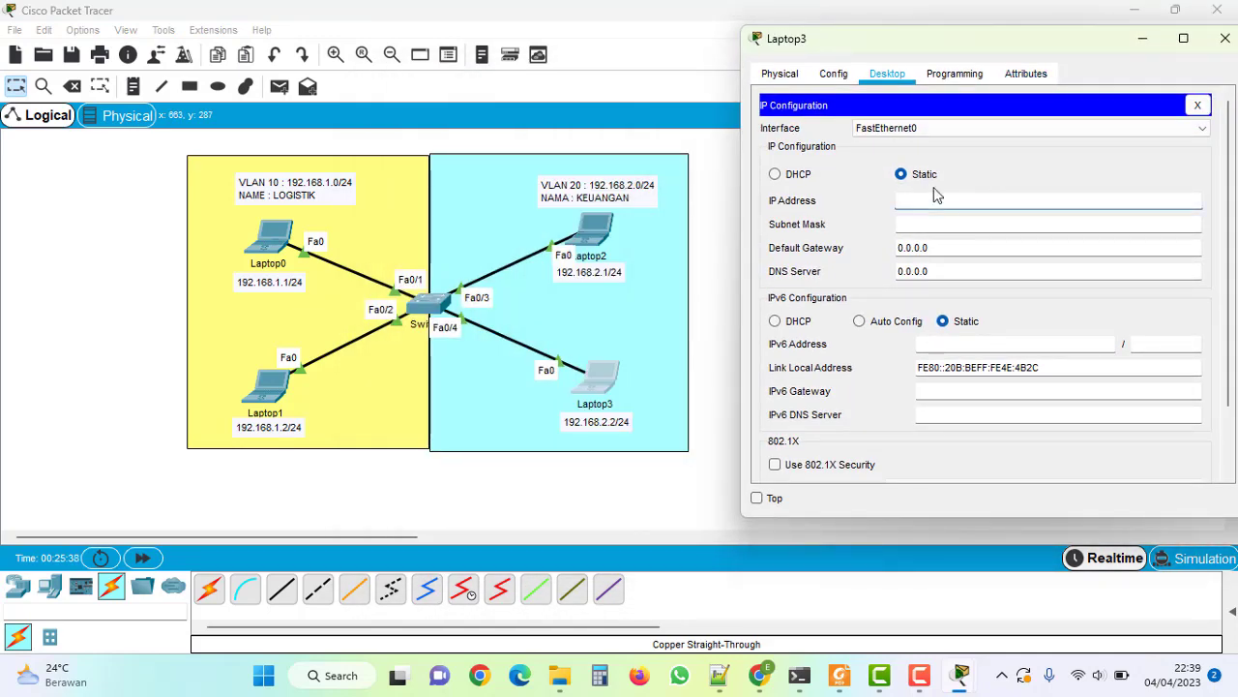
text(192.168)
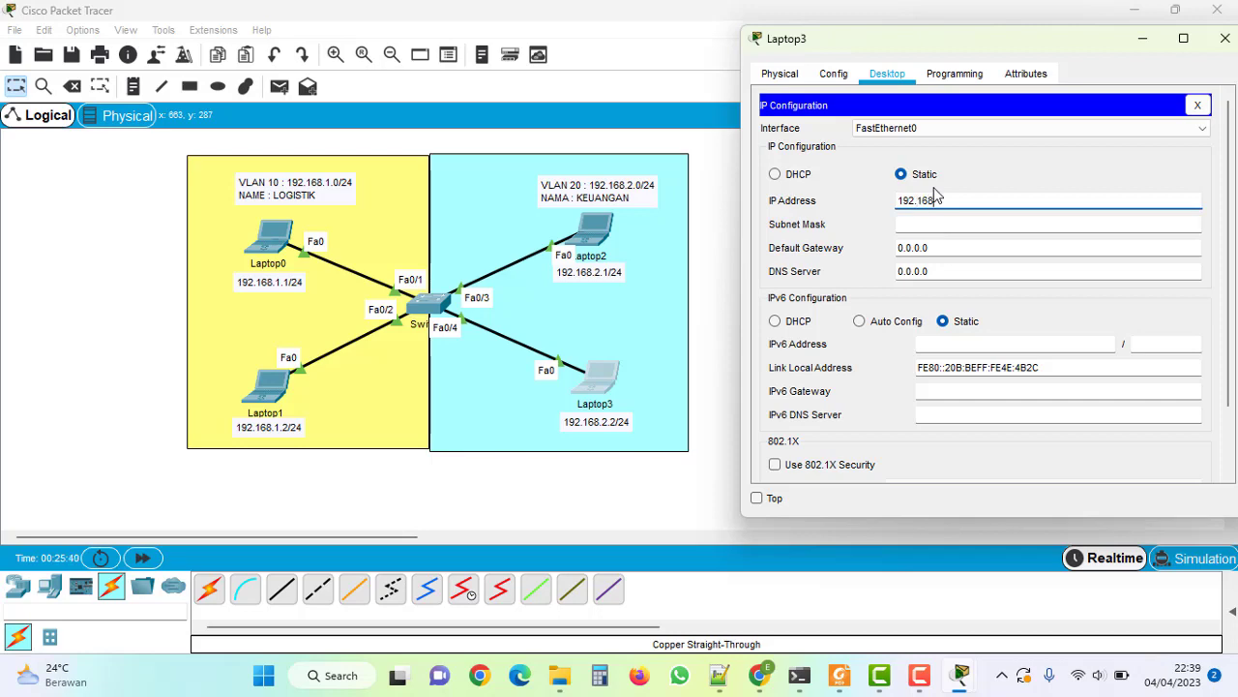
text(.2.2)
click(956, 222)
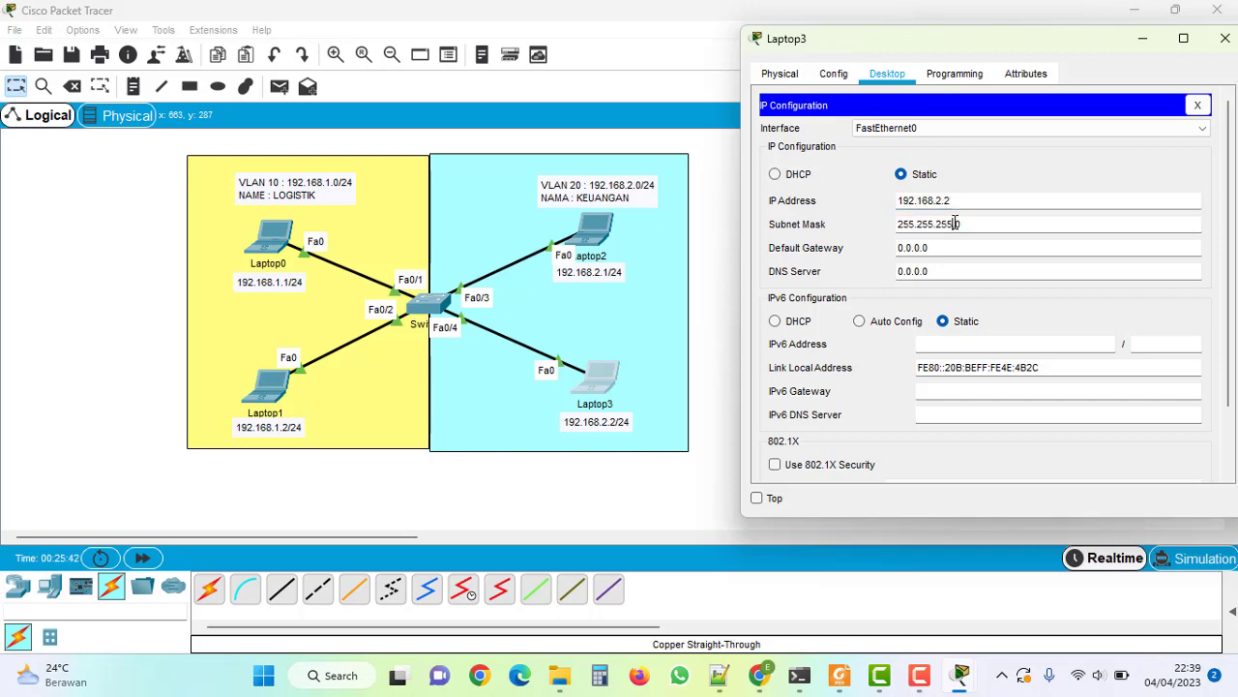
drag(929, 50, 781, 27)
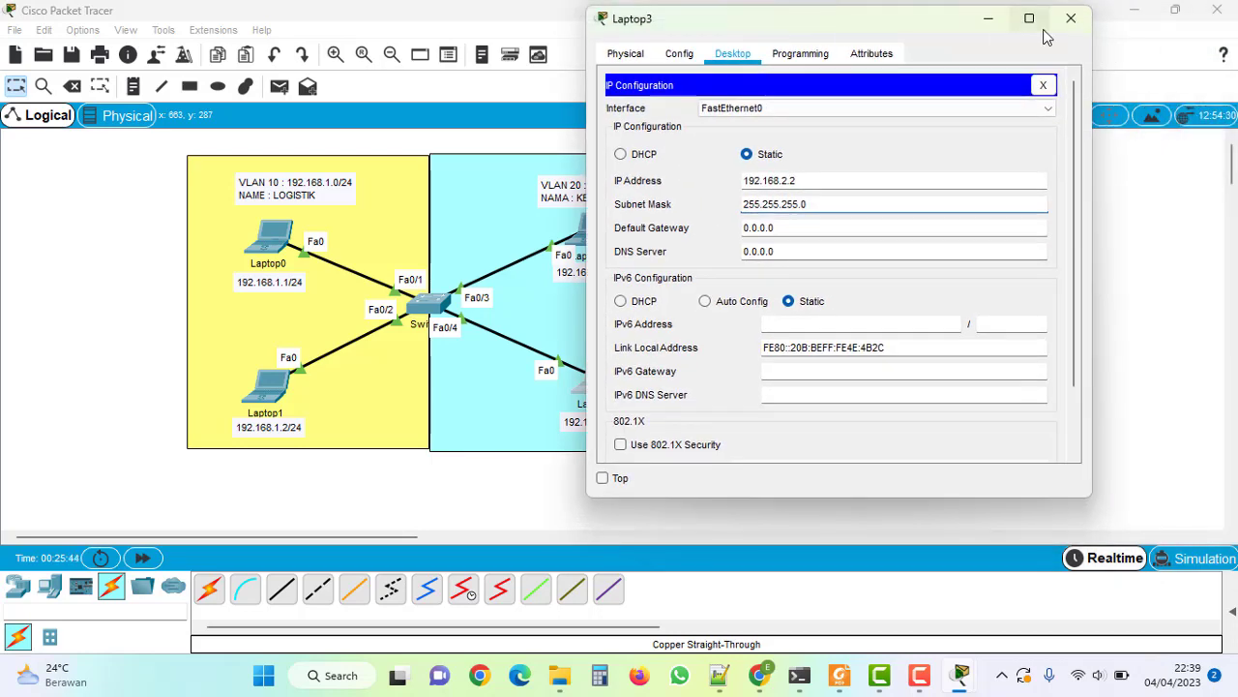
click(1070, 19)
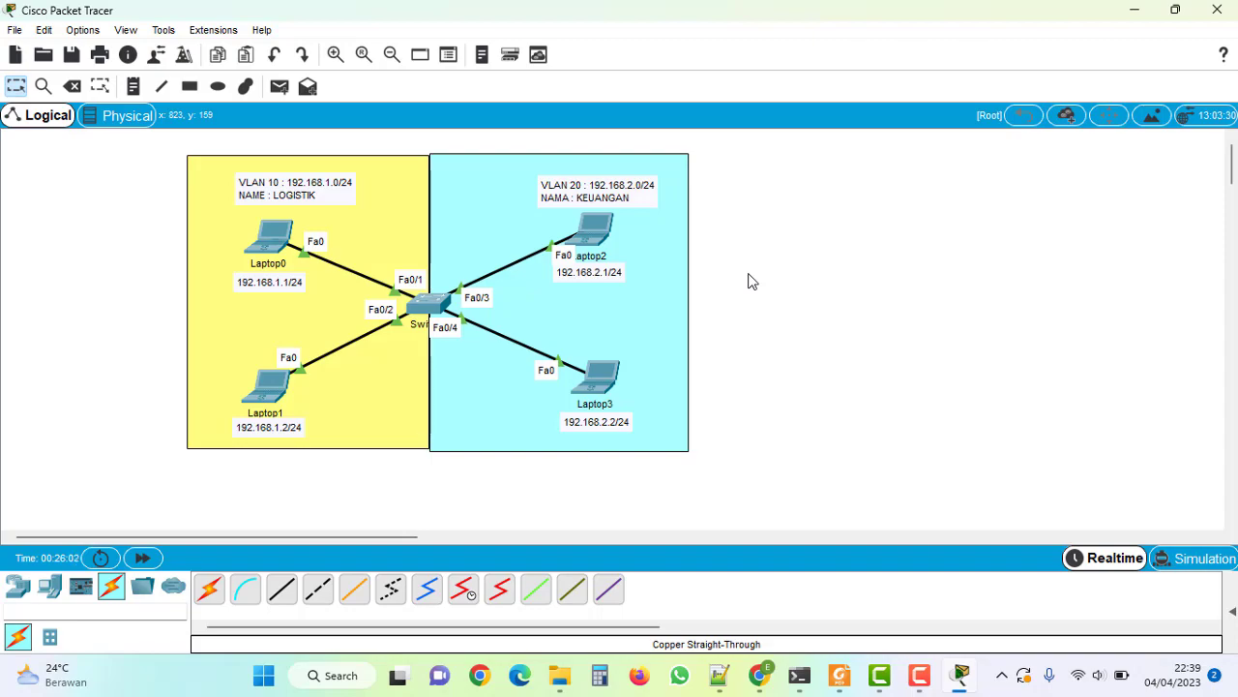
Switch to the practicum PDF in Foxit Reader, read the UJI KONEKTIVITAS instructions and ping example, and return to Packet Tracer.
click(839, 677)
scroll(520, 378, down, 3)
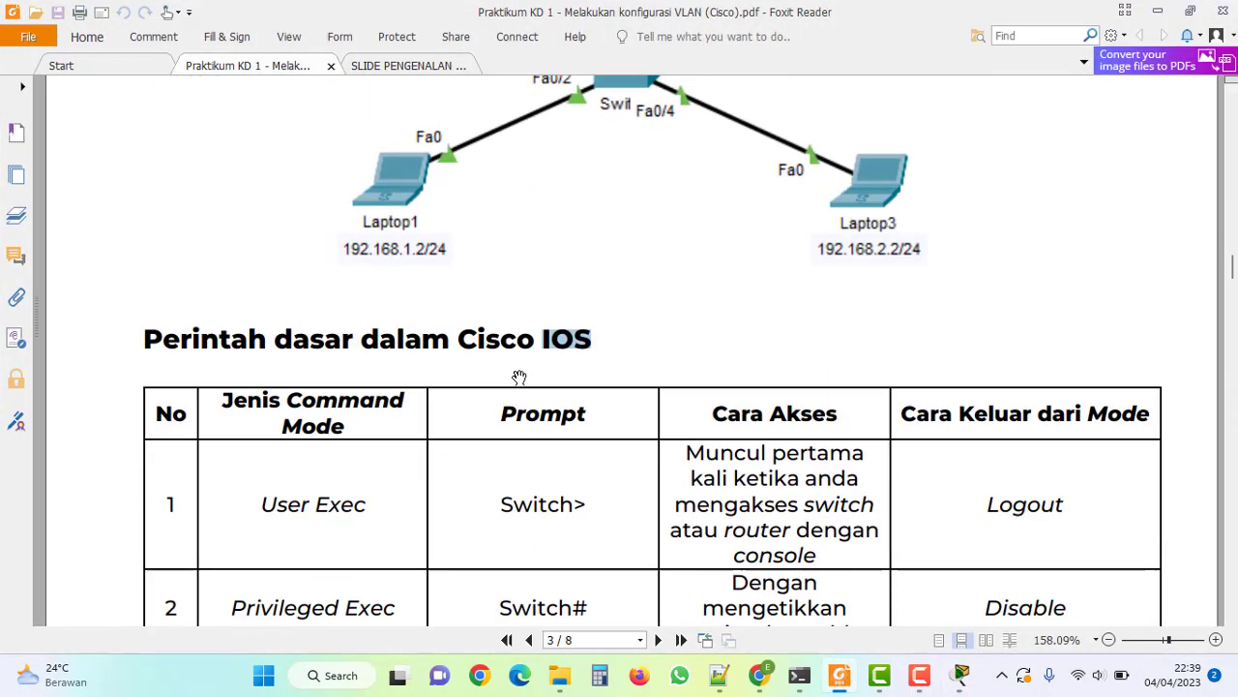
scroll(520, 378, down, 15)
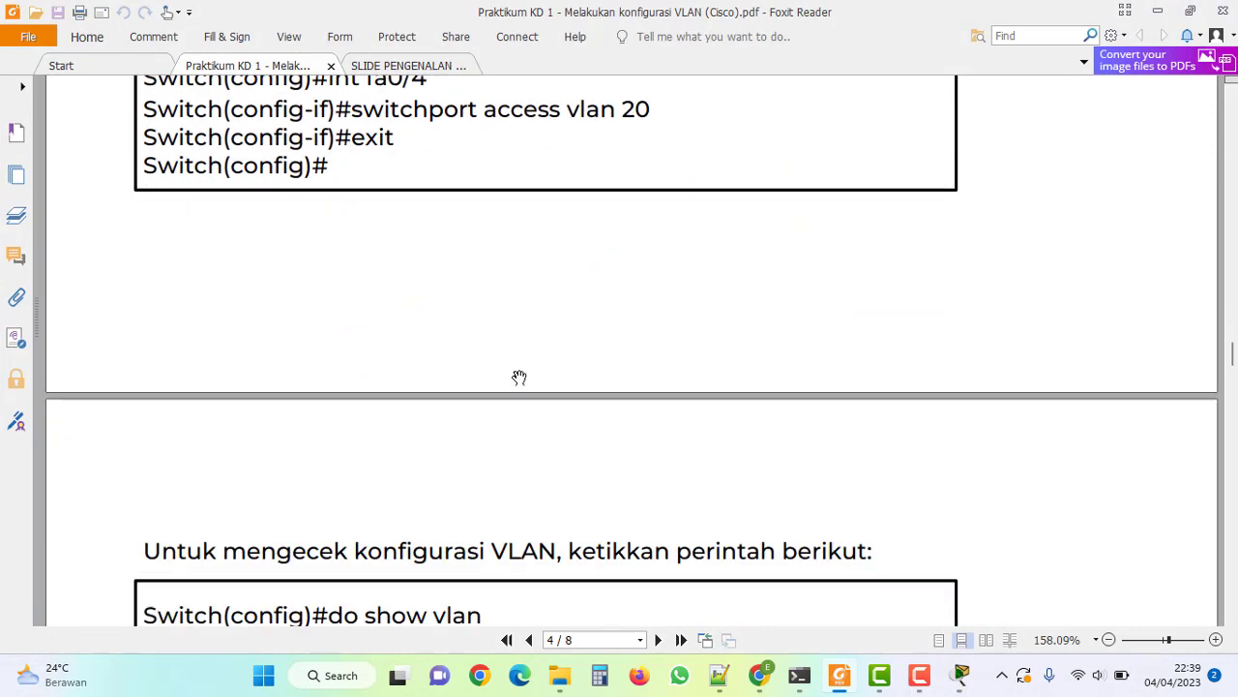
scroll(520, 377, down, 15)
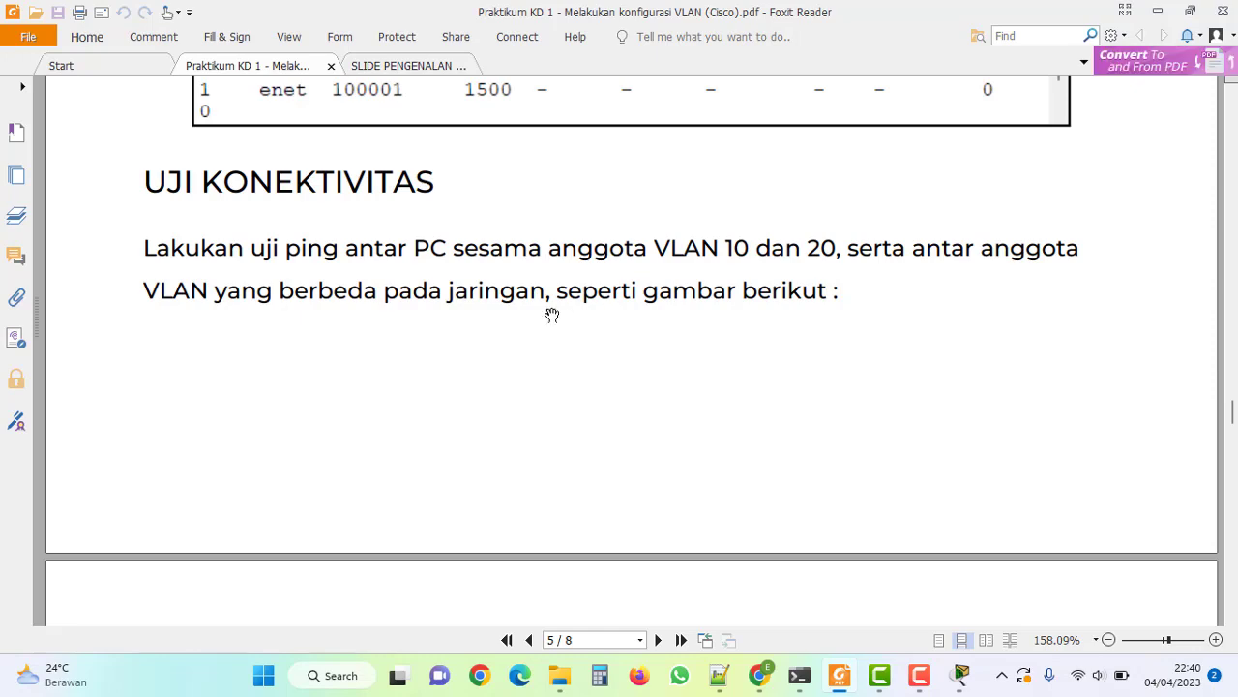
scroll(552, 315, down, 10)
scroll(619, 349, up, 5)
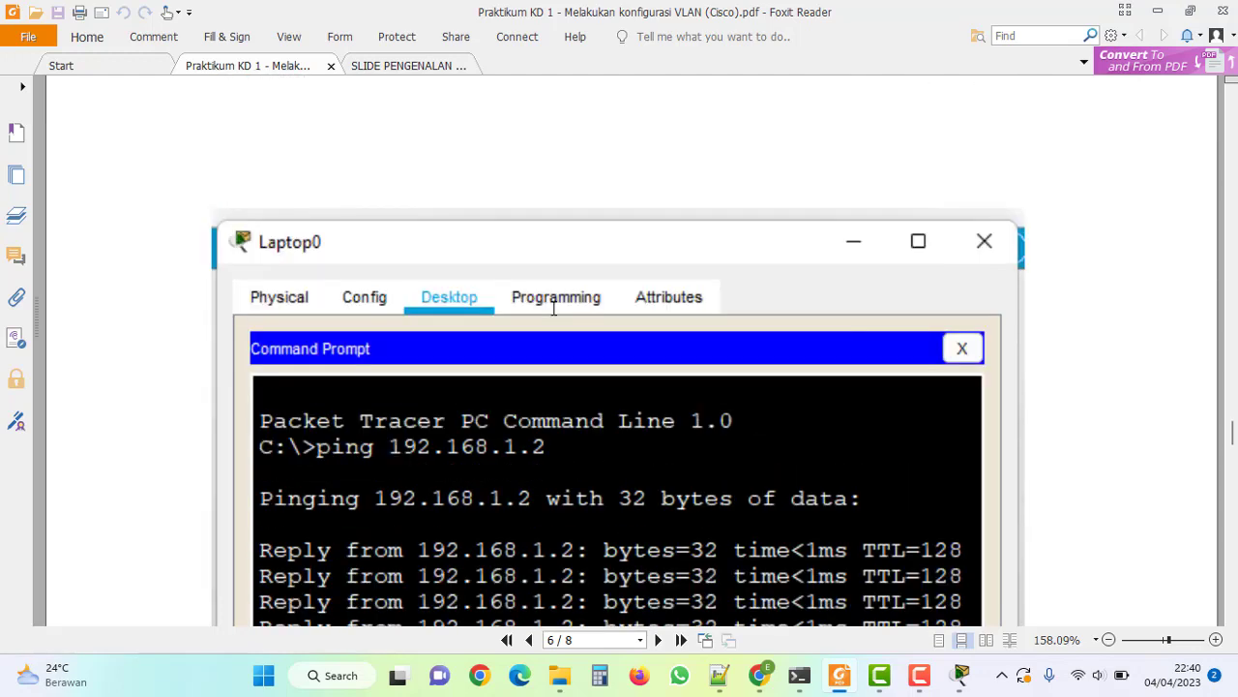
click(1157, 11)
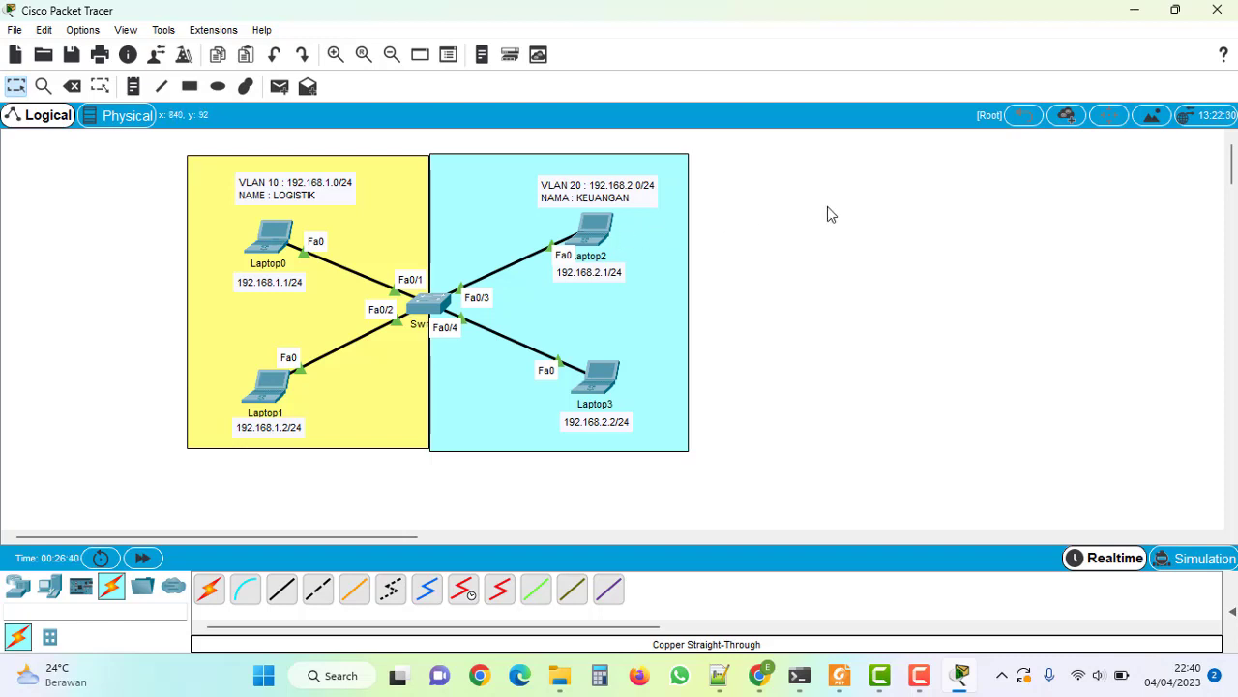
Expand the PDU list, then ping 192.168.1.2 from Laptop0's Command Prompt and close the laptop's window.
click(1234, 612)
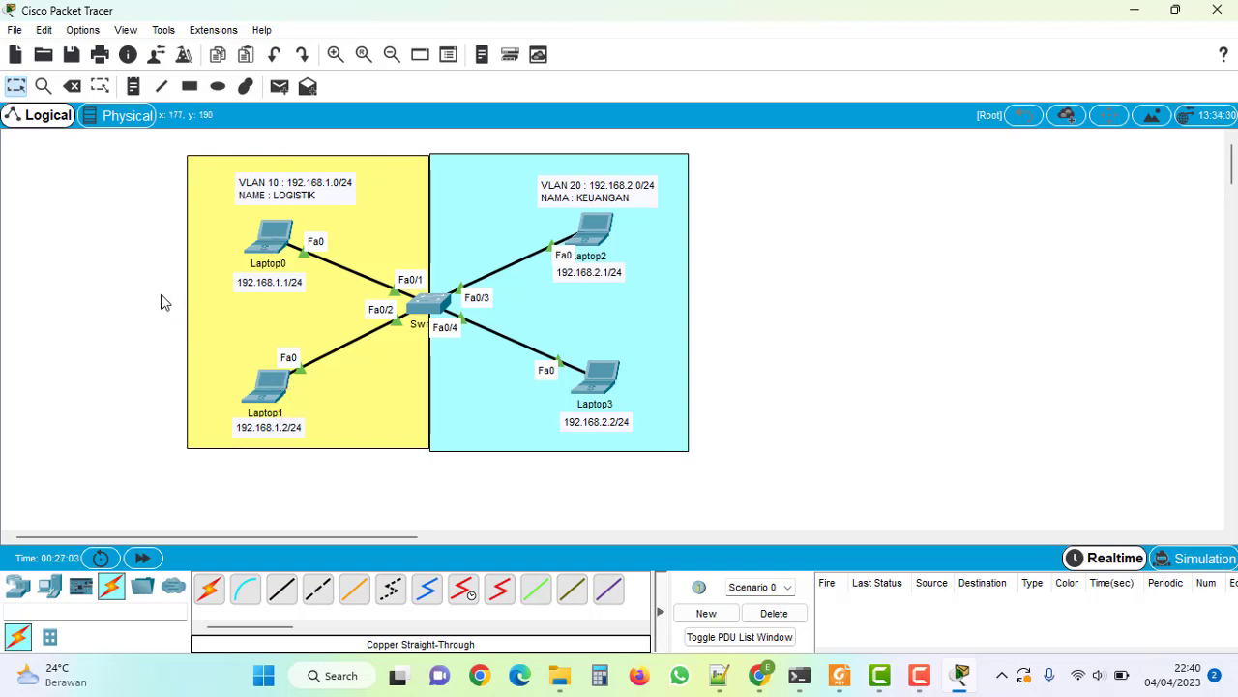
click(272, 242)
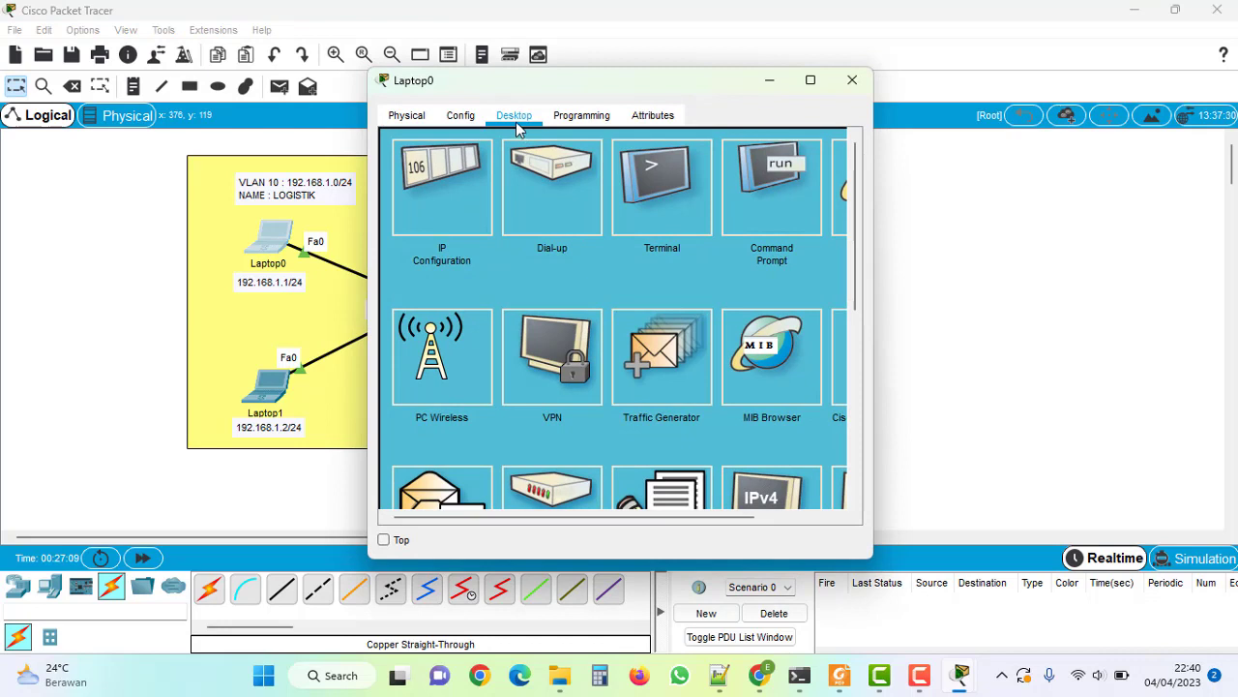
click(786, 206)
drag(545, 91, 867, 112)
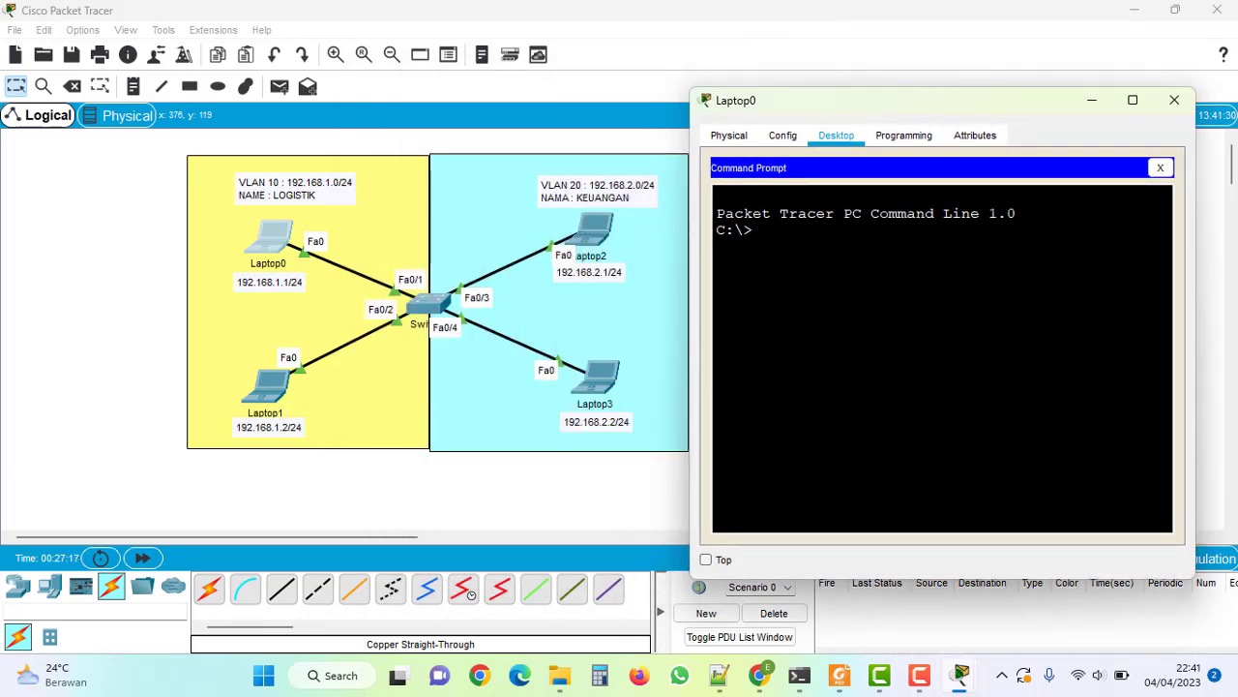
text(ping 192.168.1.2)
key(Return)
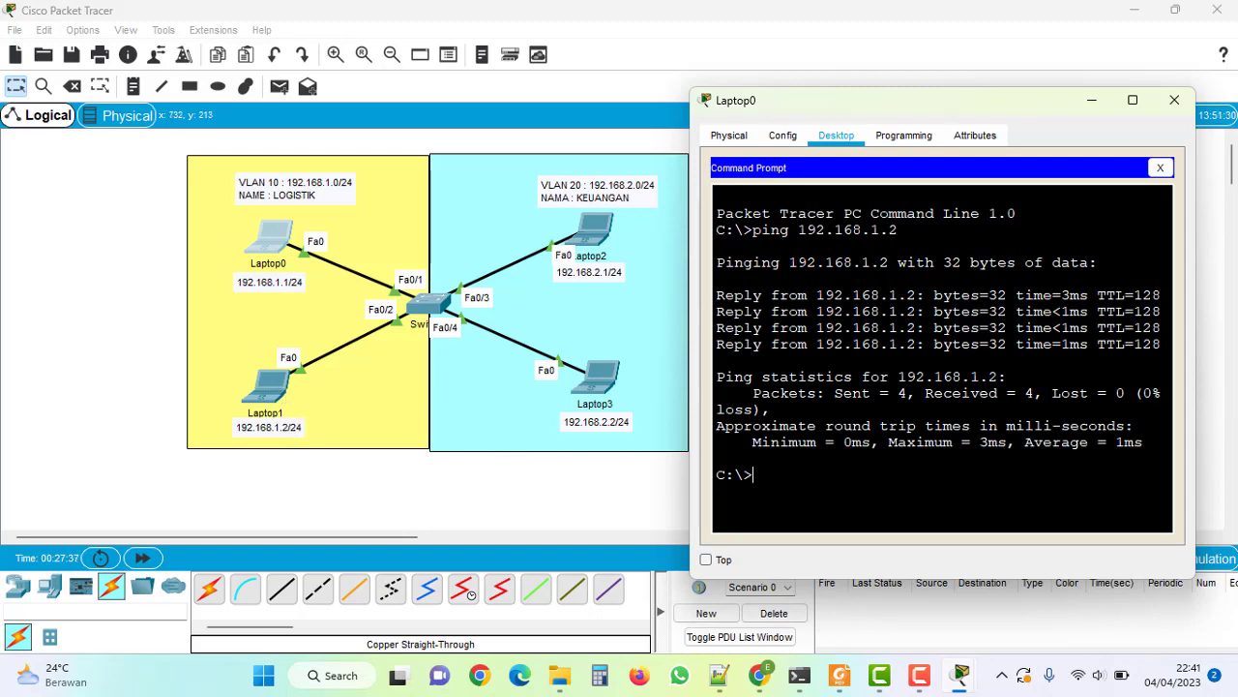
click(1174, 99)
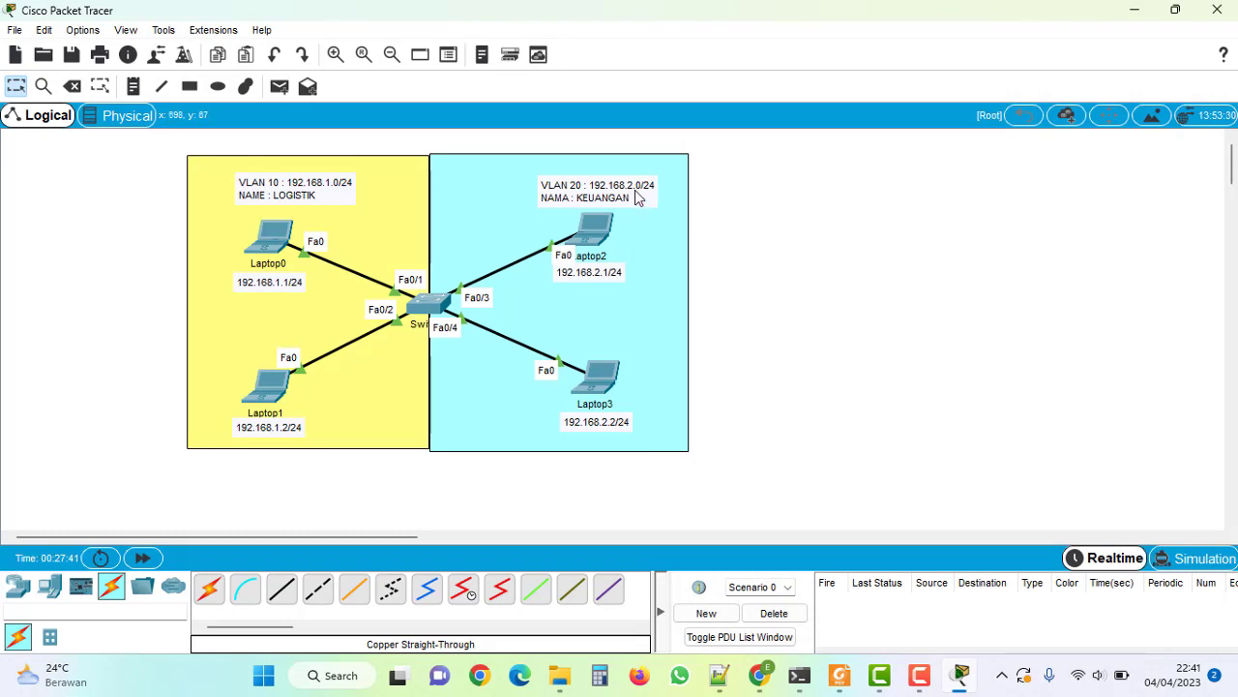
Ping 192.168.2.2 from Laptop2's Command Prompt to test connectivity within VLAN 20, and close the laptop's window.
click(603, 232)
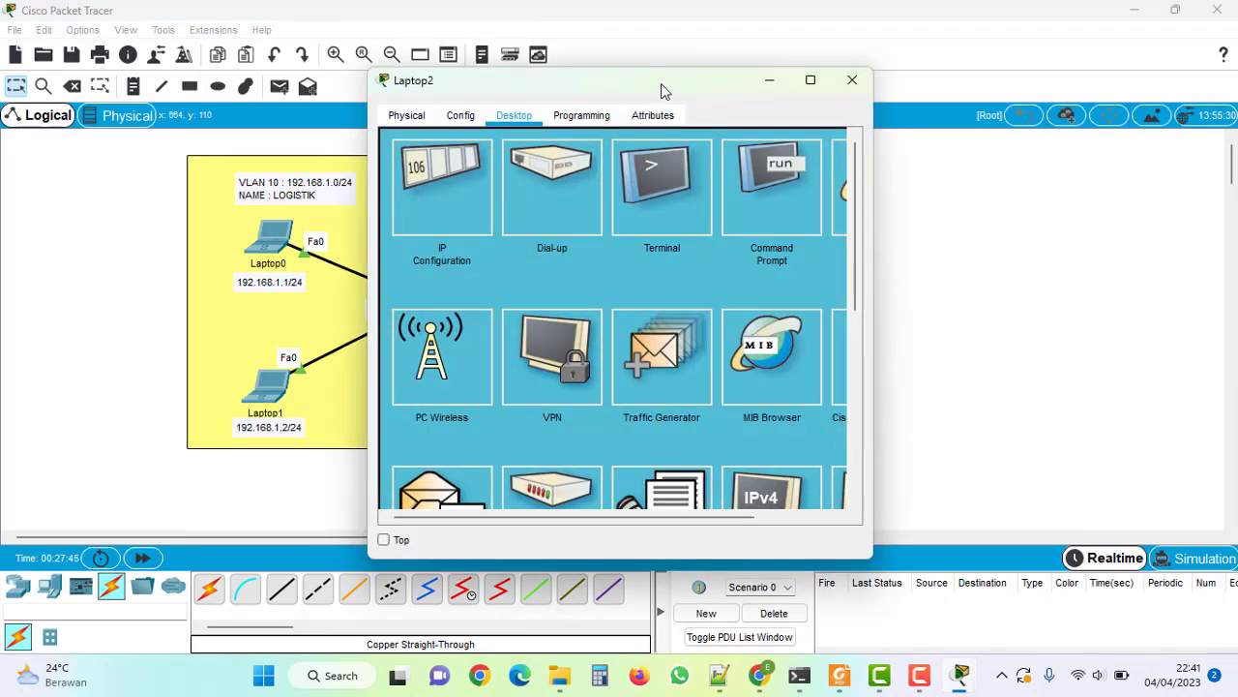
drag(627, 92, 969, 86)
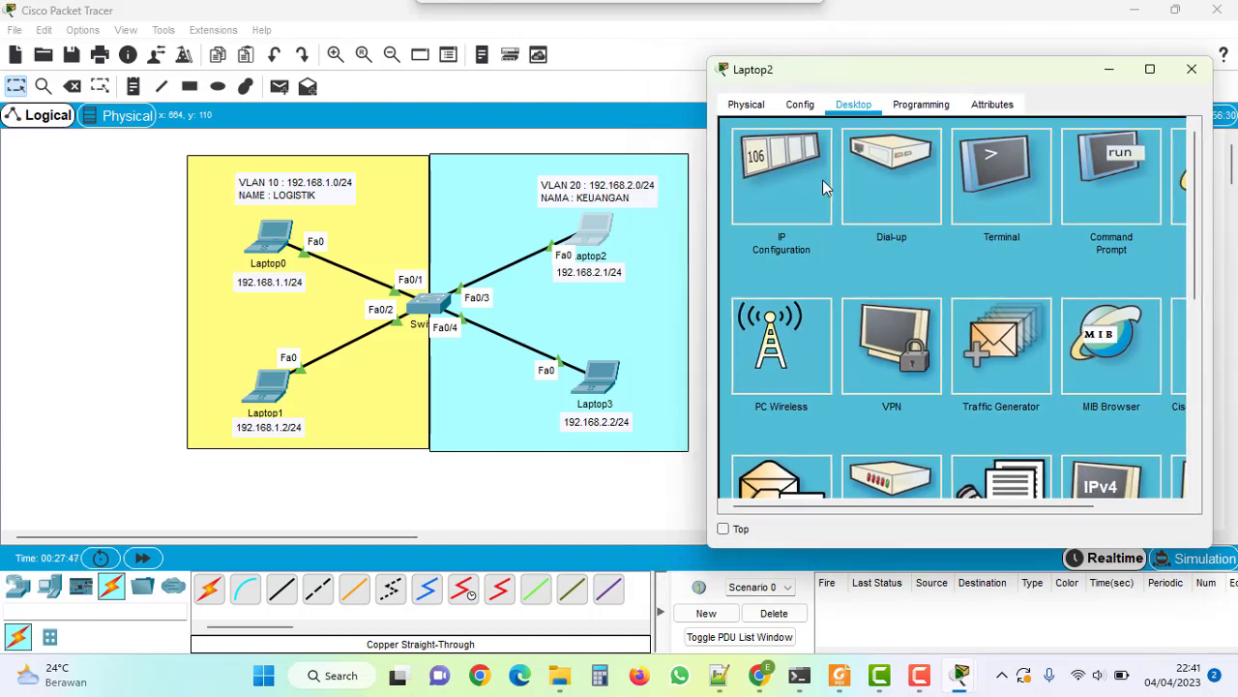
click(1093, 172)
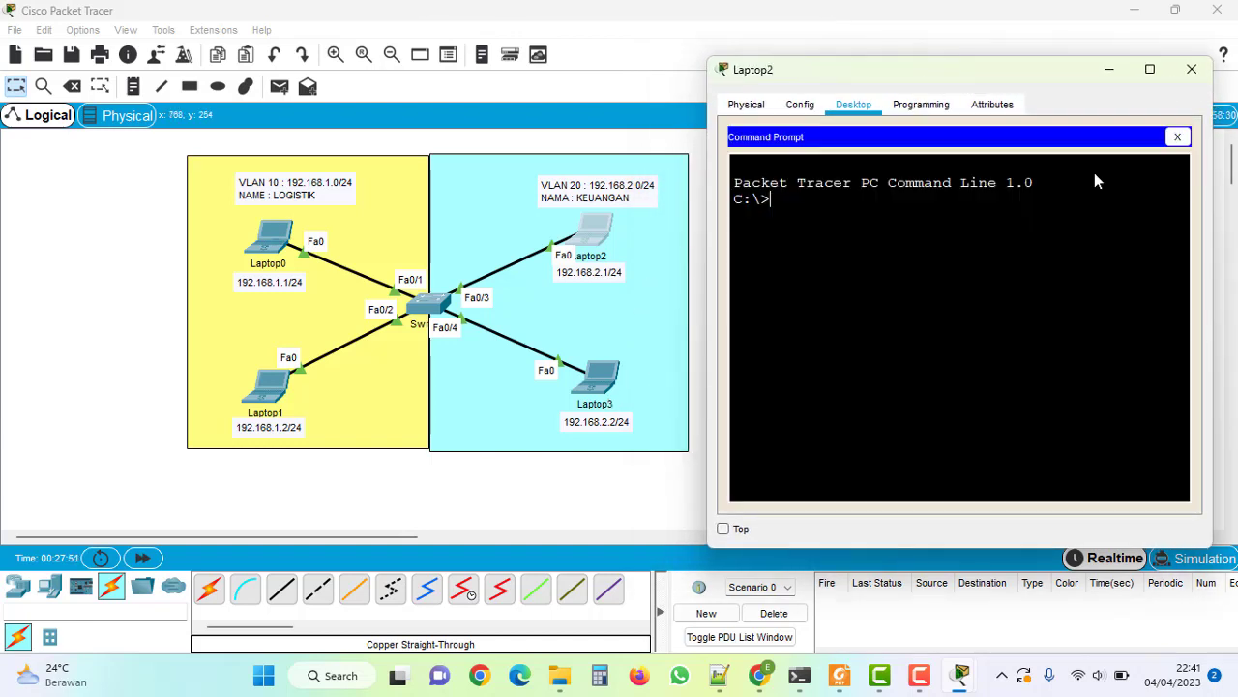
text(ping 192.168.2.2)
key(Return)
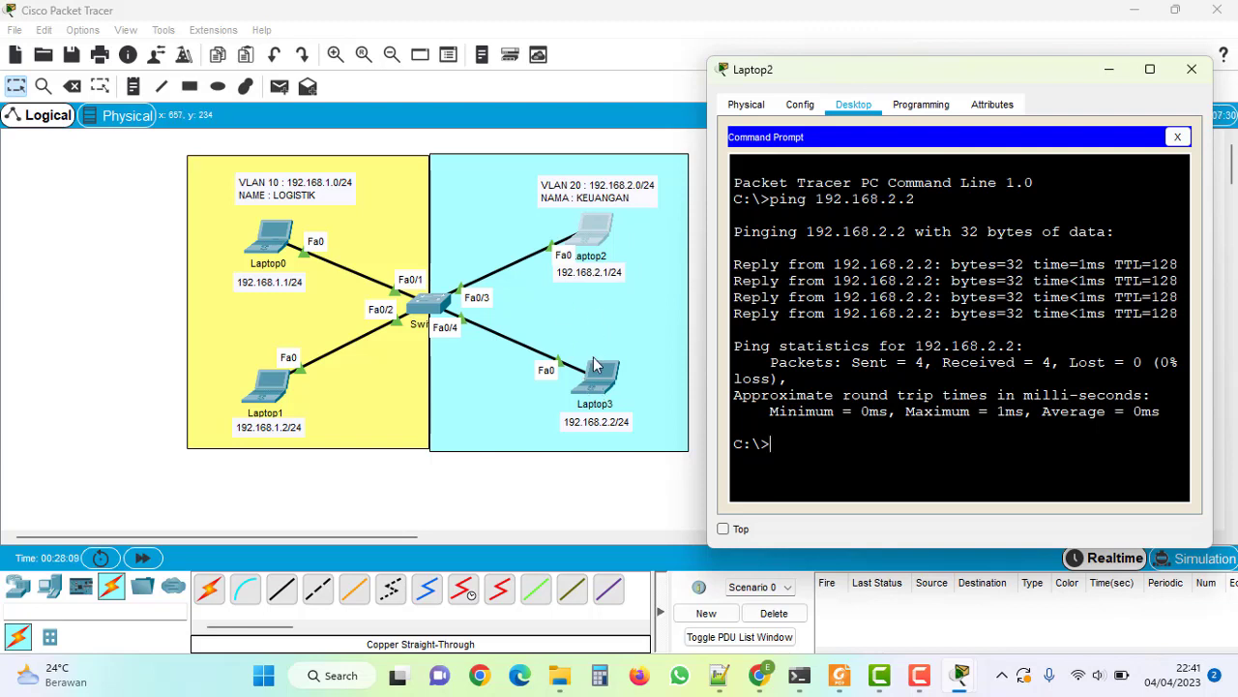
click(1191, 70)
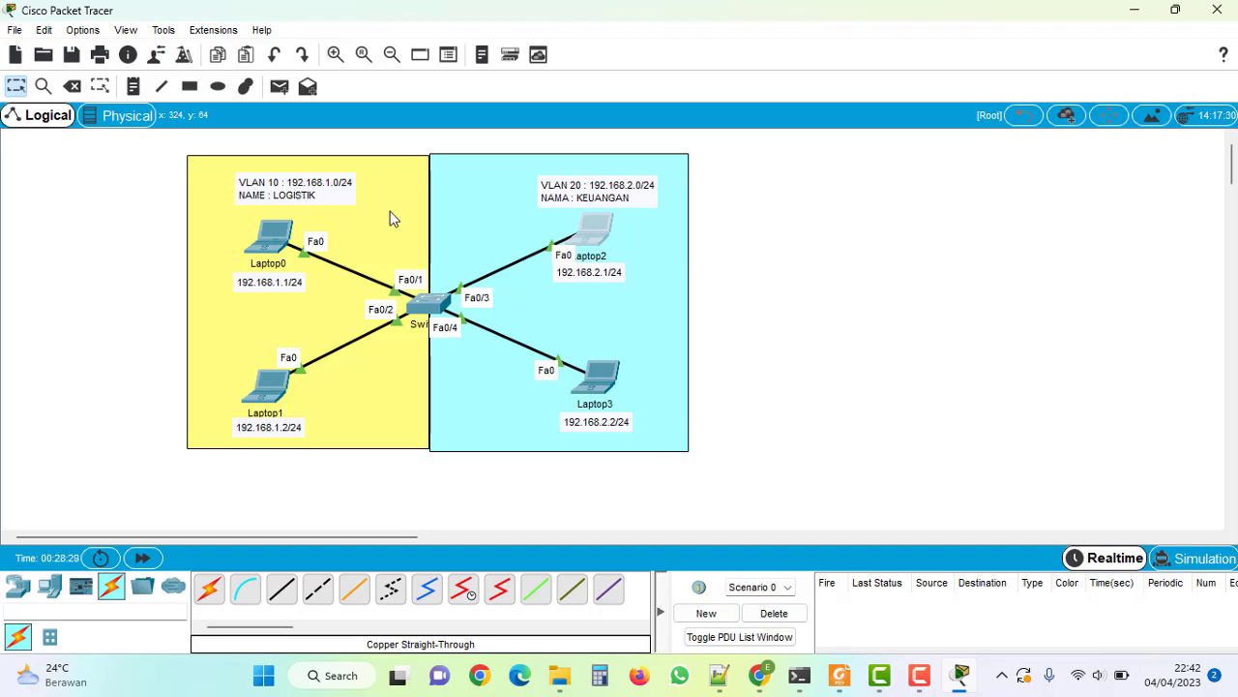
Ping 192.168.2.2 from Laptop0's Command Prompt to test connectivity between the VLANs, and minimize the laptop's window.
click(272, 236)
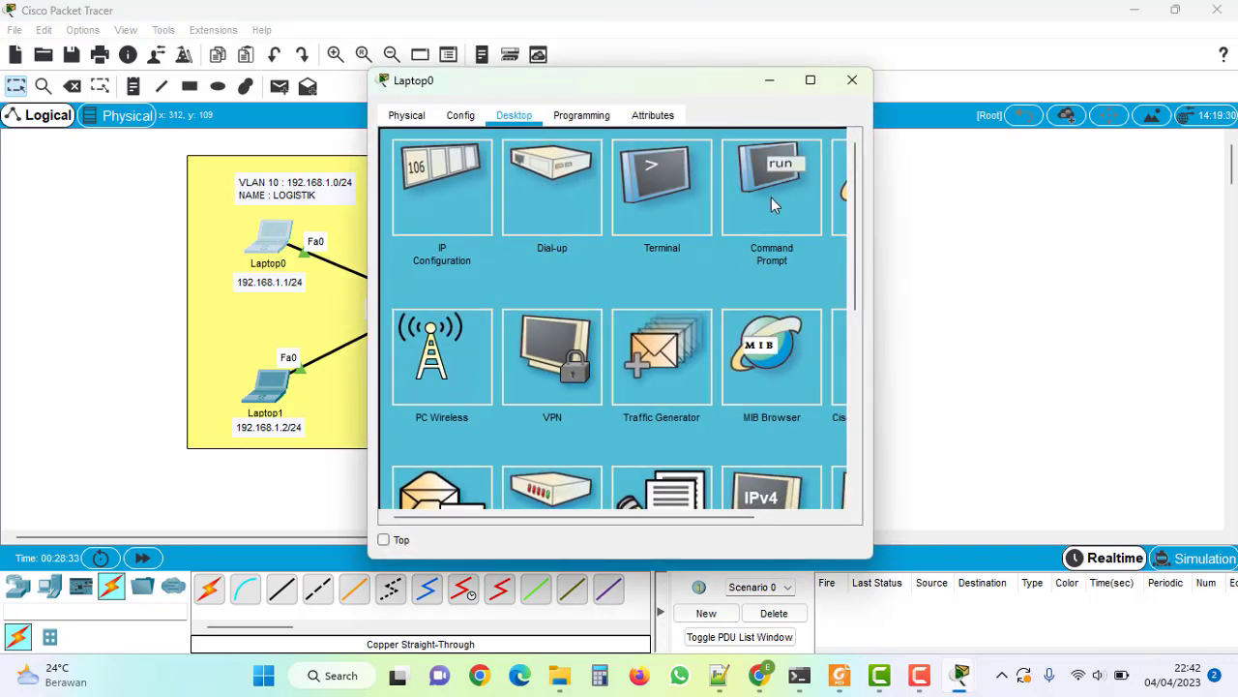
click(771, 201)
drag(598, 84, 904, 45)
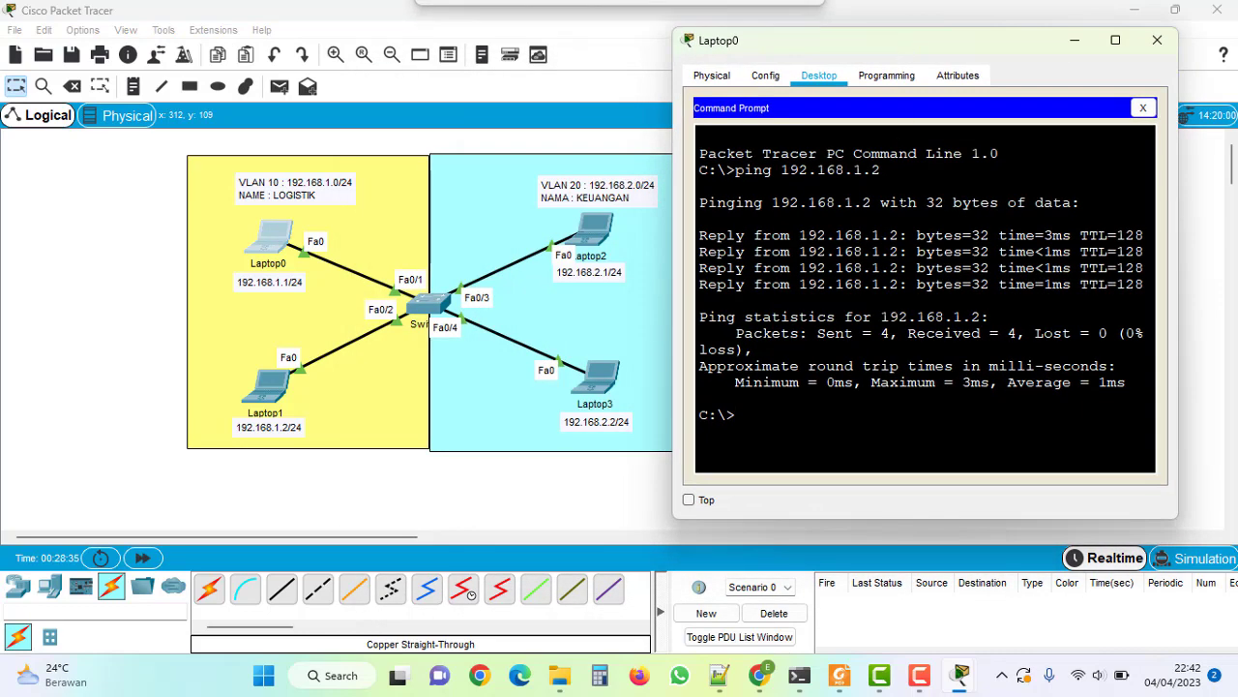
text(pin)
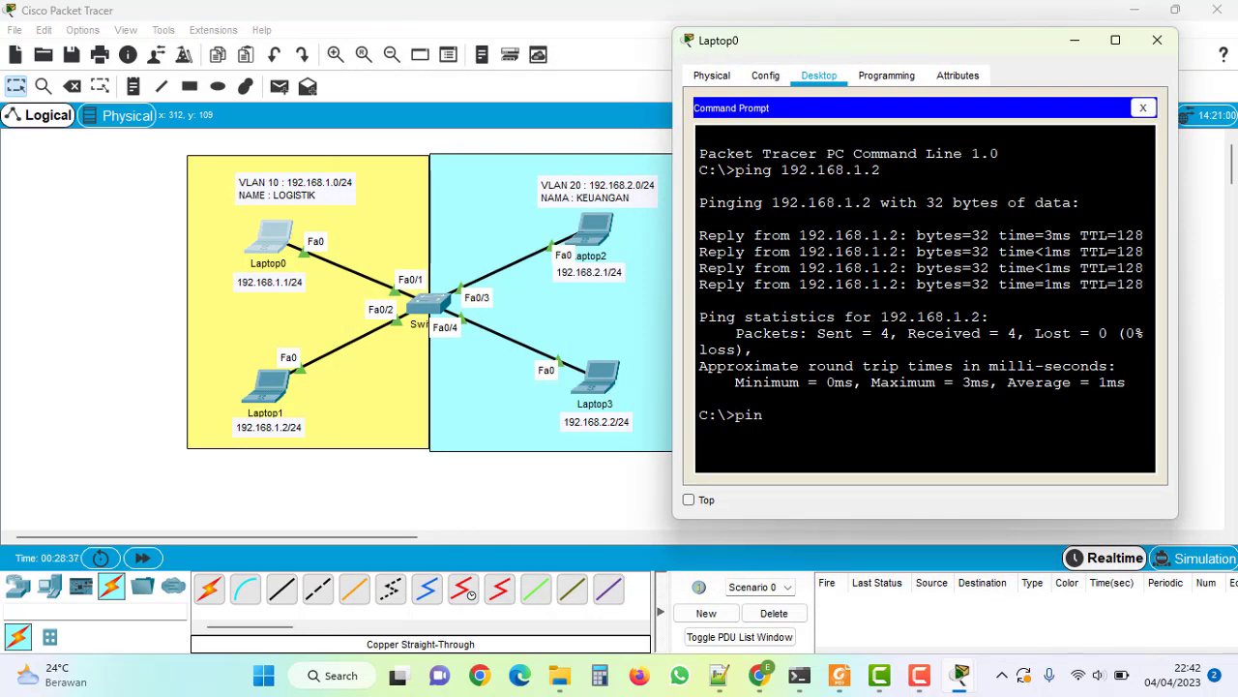
text(g 192.168.2.2)
key(Return)
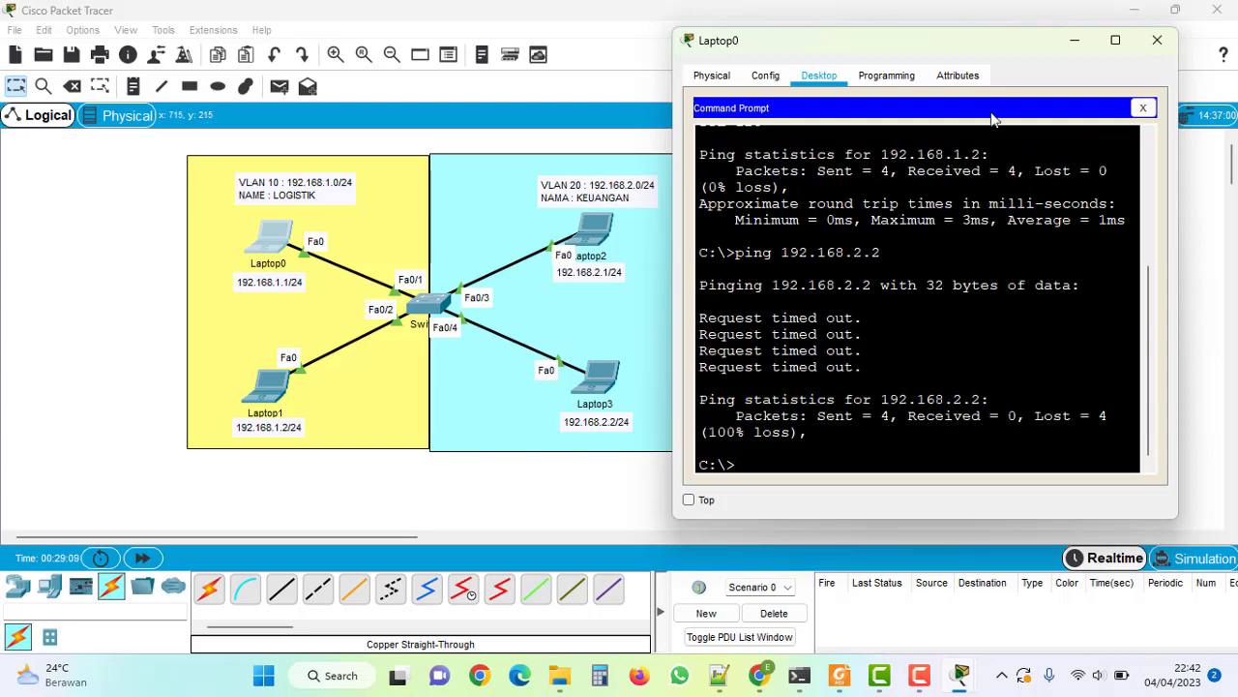
click(1073, 41)
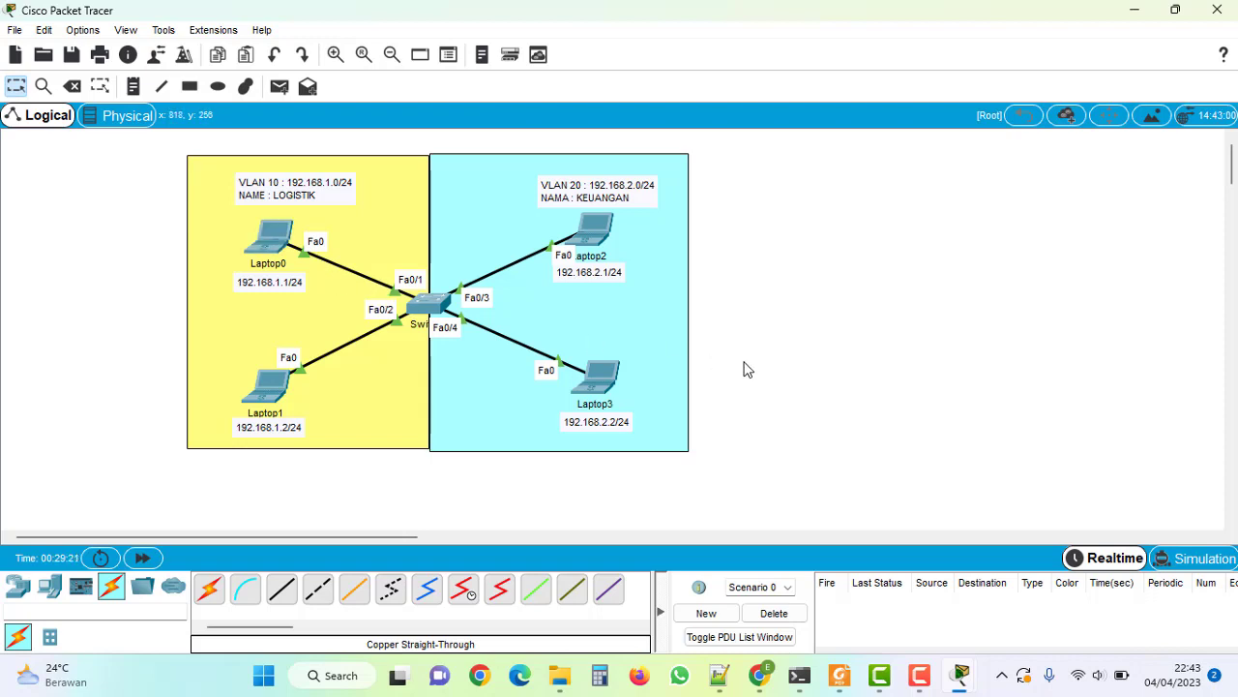
Set Laptop3's static IP address to 192.168.1.3 in its IP Configuration, and close its window.
click(608, 381)
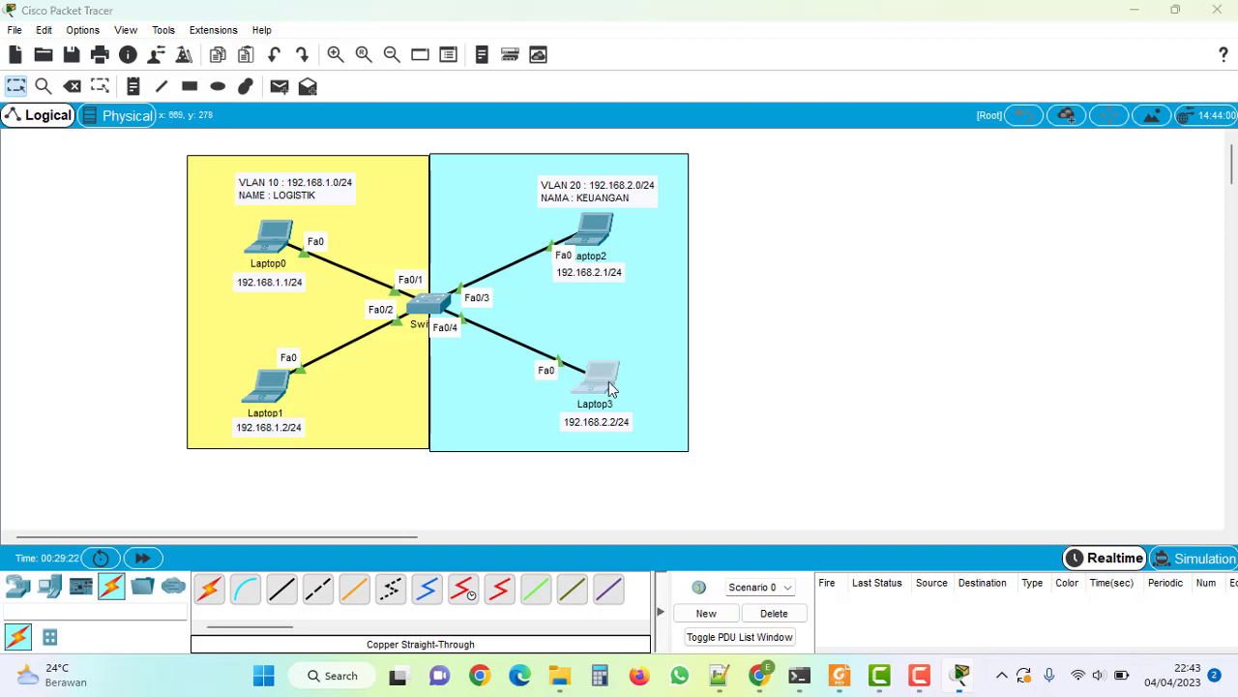
drag(593, 83, 898, 43)
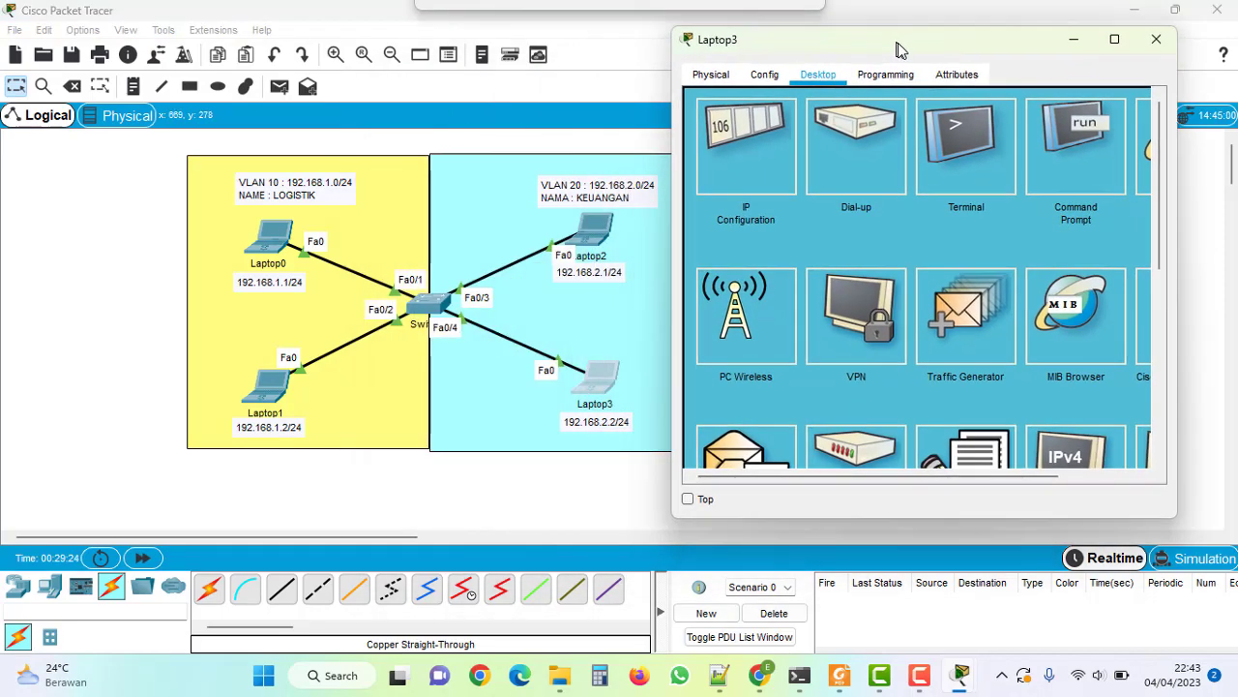
click(774, 166)
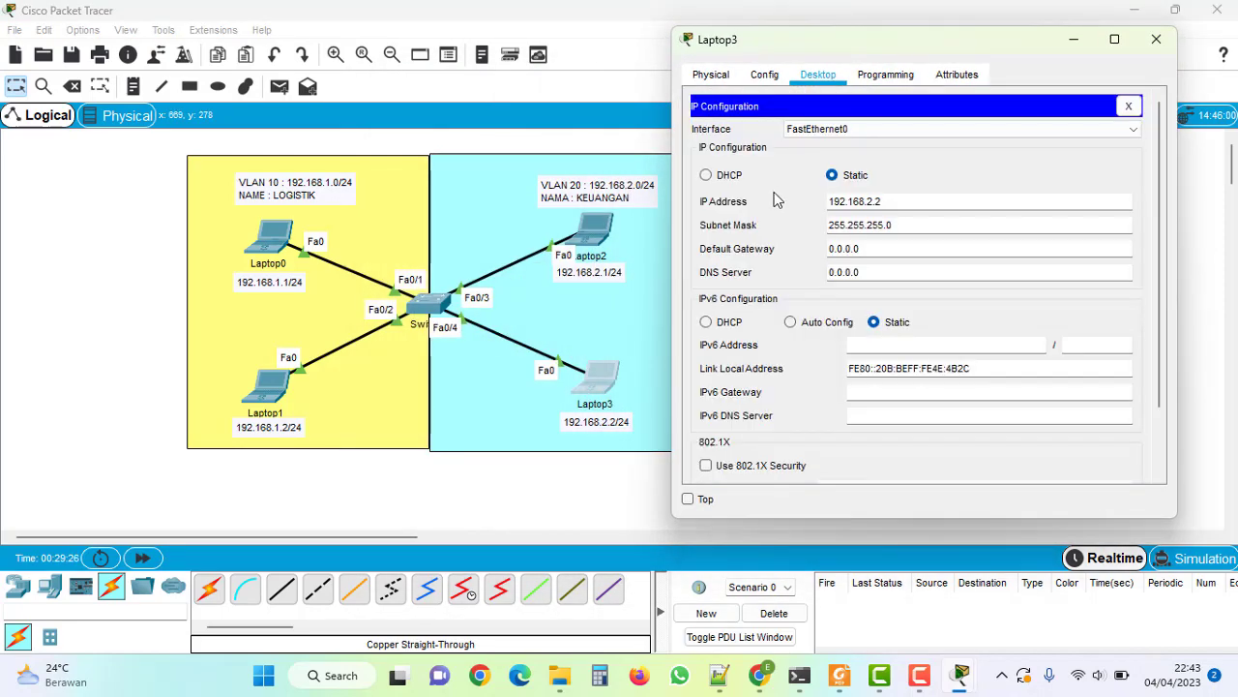
drag(911, 201, 870, 204)
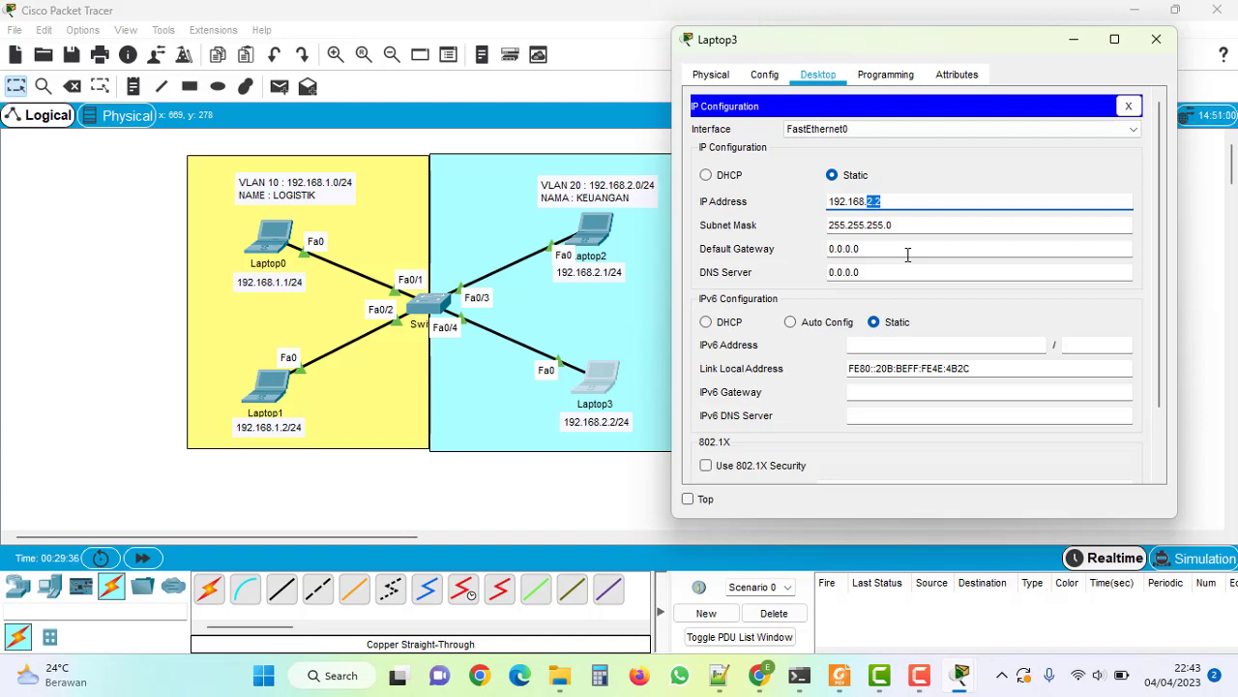
text(1.3)
click(925, 228)
click(1156, 39)
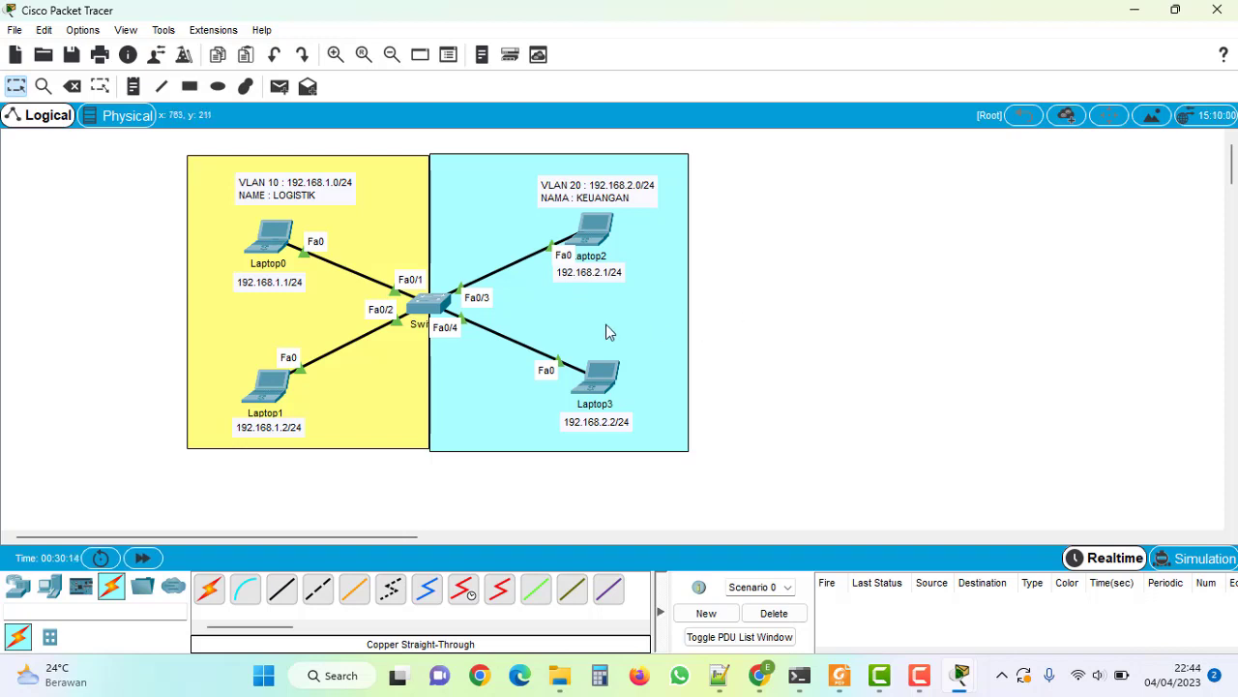
Restore Laptop0's Command Prompt and ping 192.168.1.3 to test reaching Laptop3 across VLANs in the same subnet.
click(268, 249)
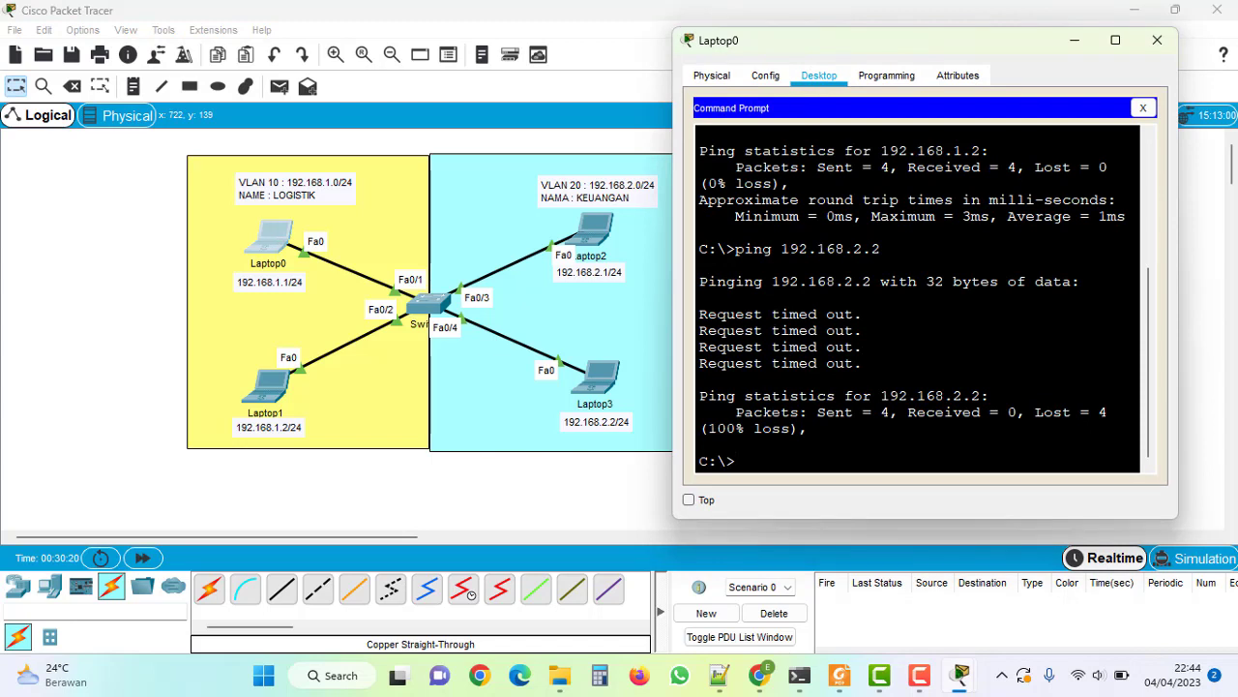
text(ping 192.168.1.)
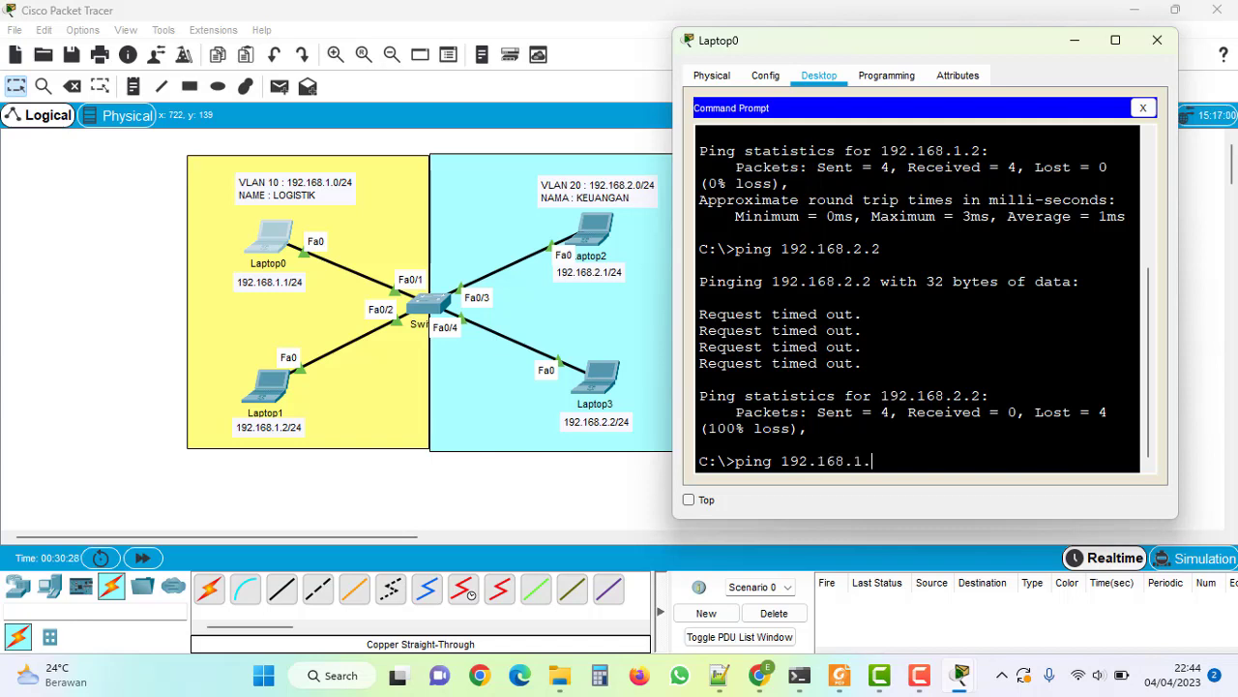
text(3)
key(Return)
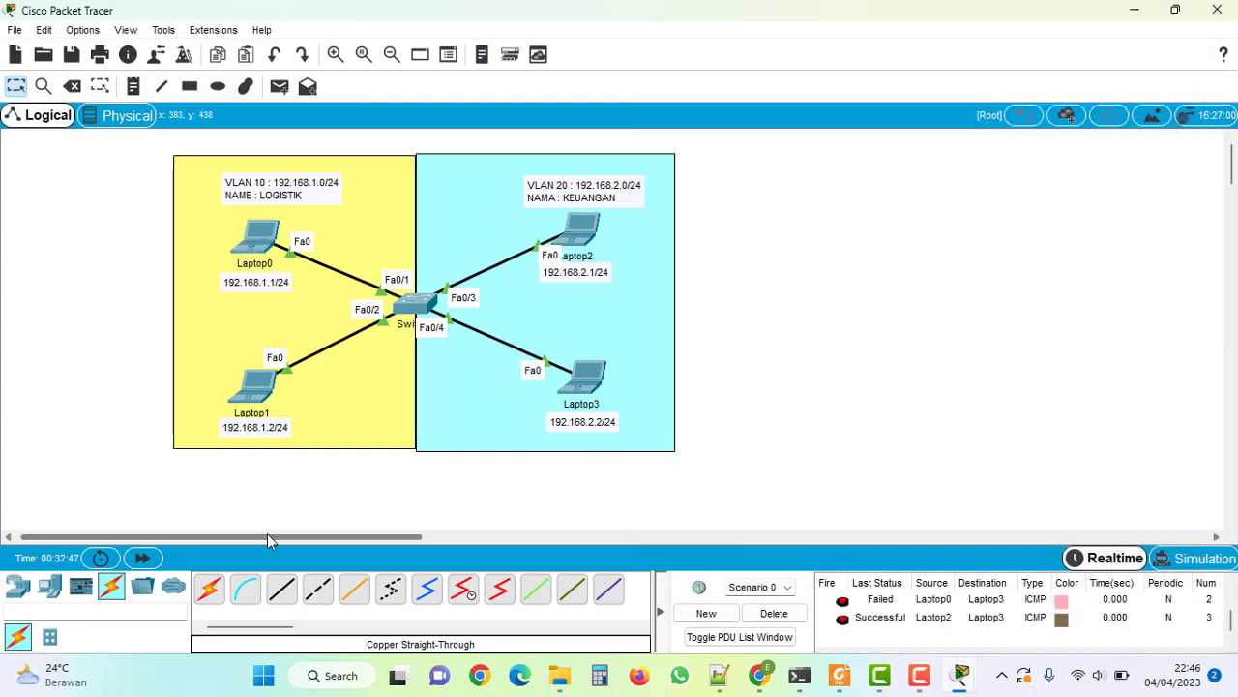
scroll(269, 540, left, 1)
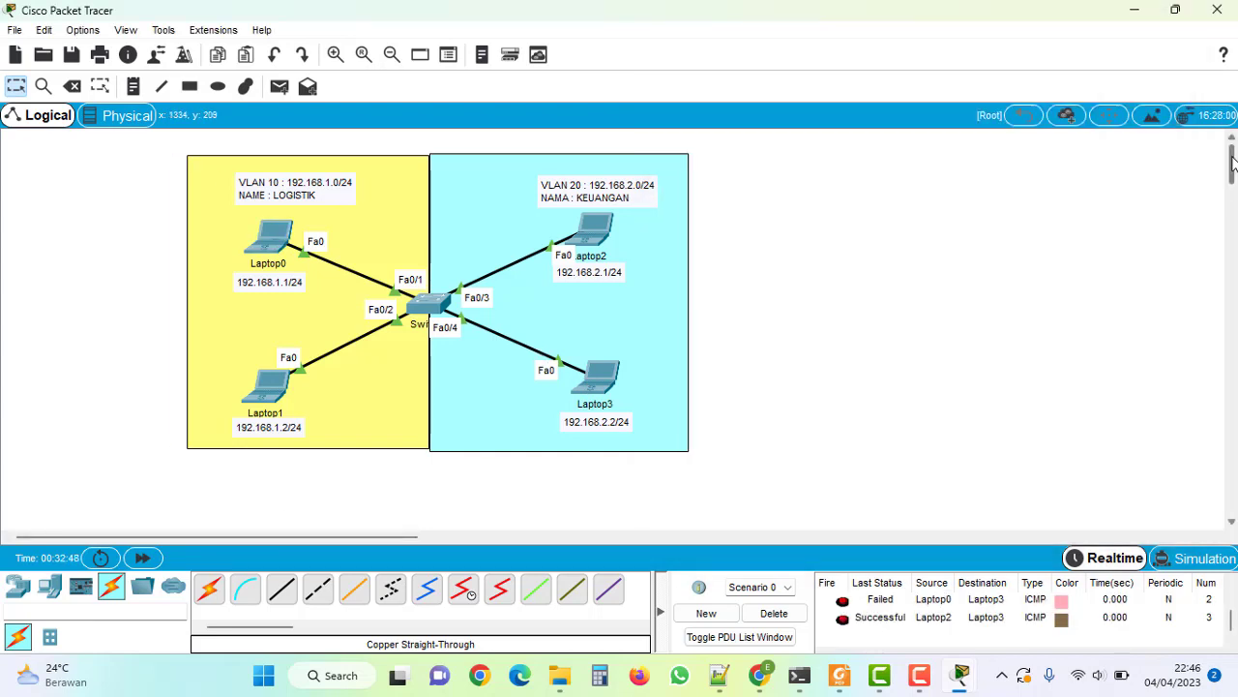